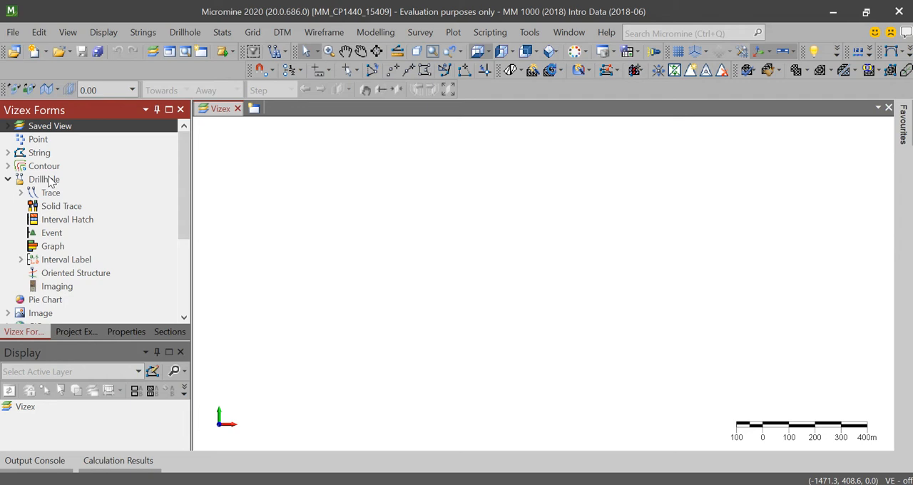
- Open a Trace form from the Drillhole display types and show its input data settings
left_click(8, 179)
left_click(8, 180)
scroll(61, 201, "down", 1)
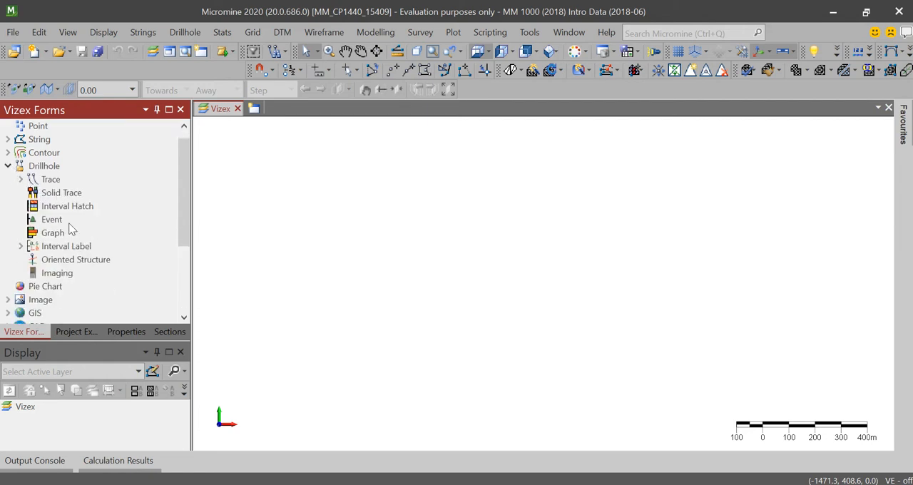
left_click(21, 179)
left_click(23, 181)
left_click(22, 181)
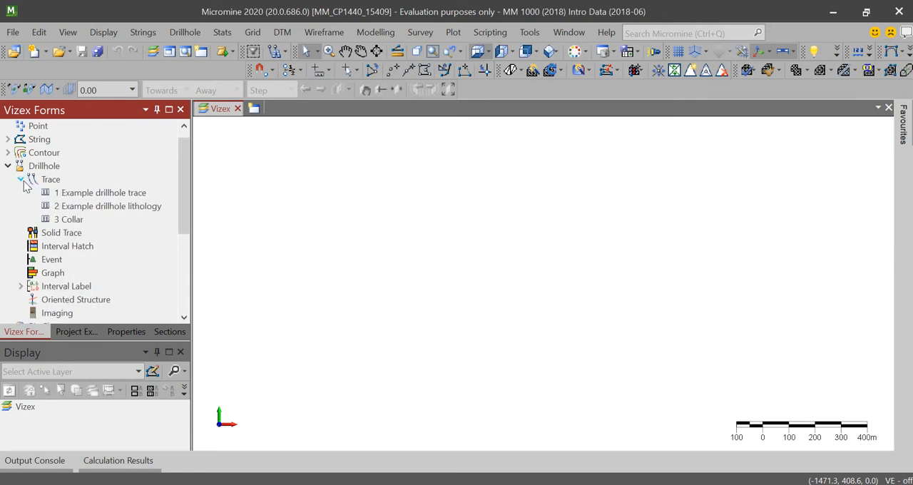
left_click(50, 181)
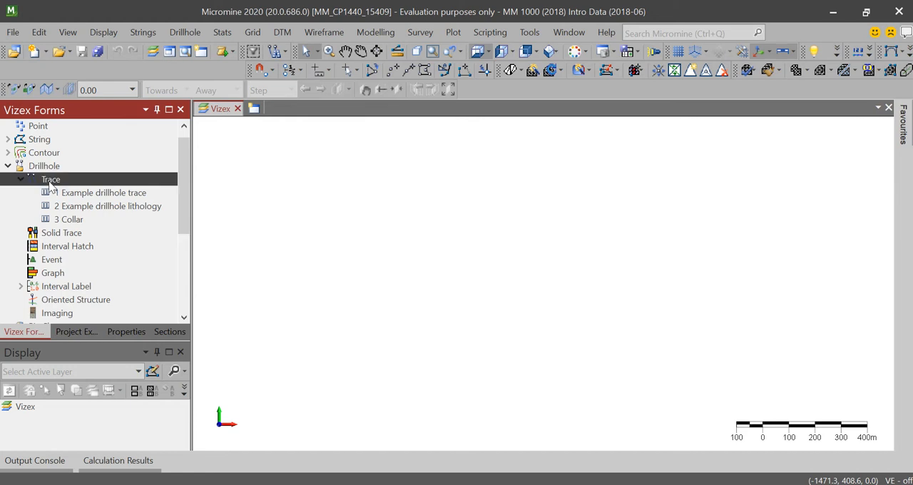
double_click(50, 183)
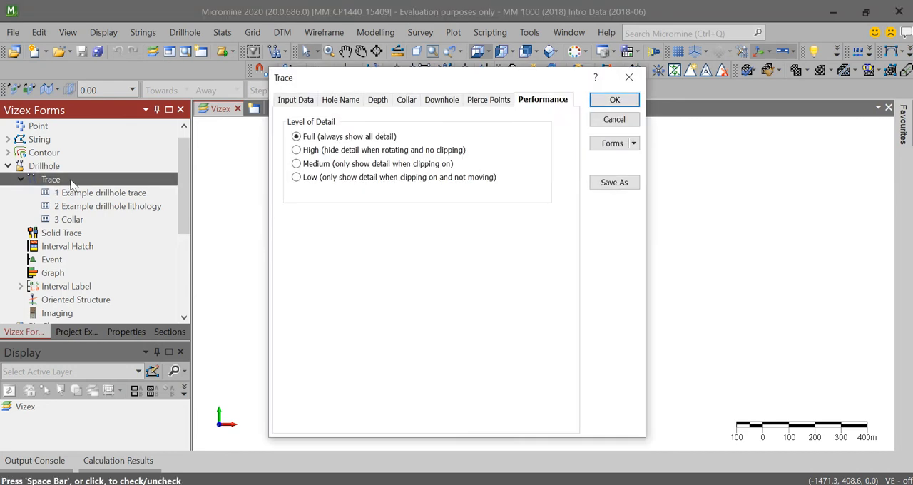
left_click(286, 105)
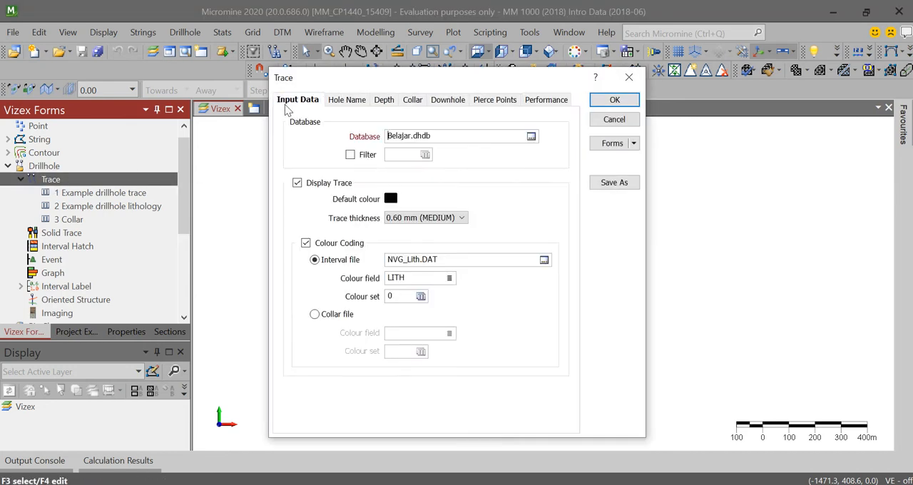
- Select Belajar.dhdb as the drillhole database for the trace
left_click(531, 135)
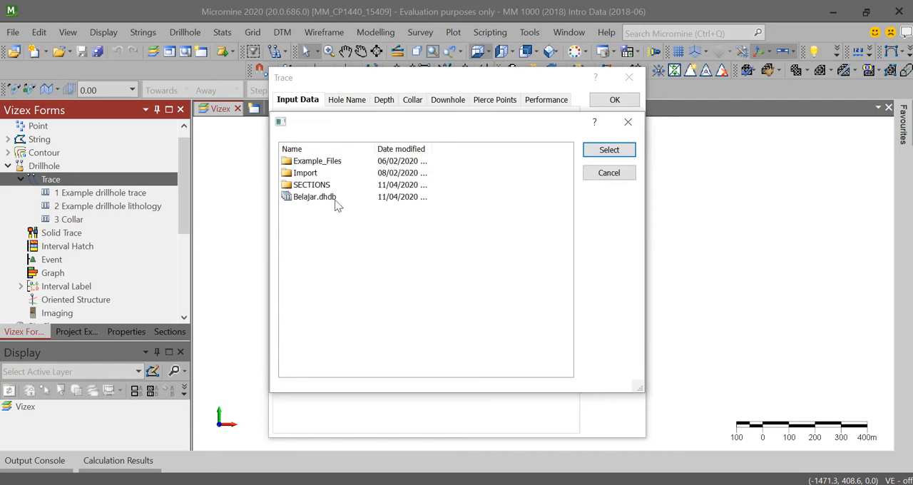
left_click(335, 202)
left_click(631, 150)
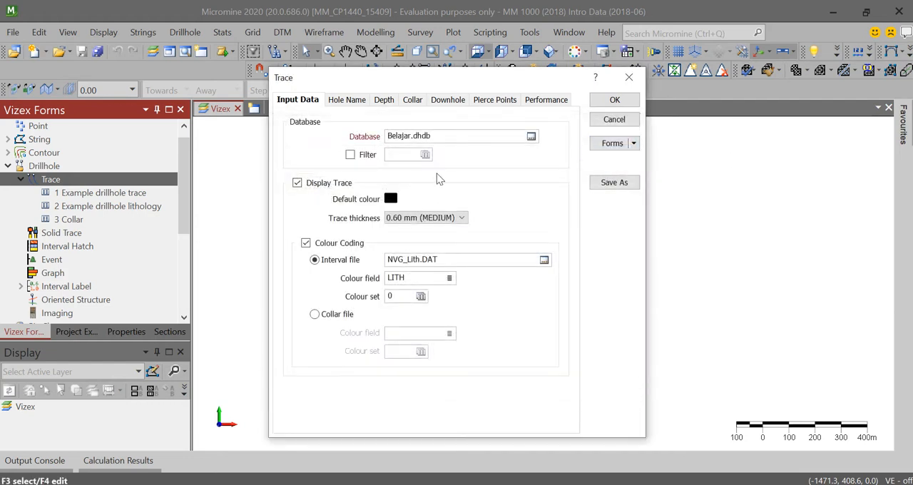
left_click(341, 183)
left_click(343, 184)
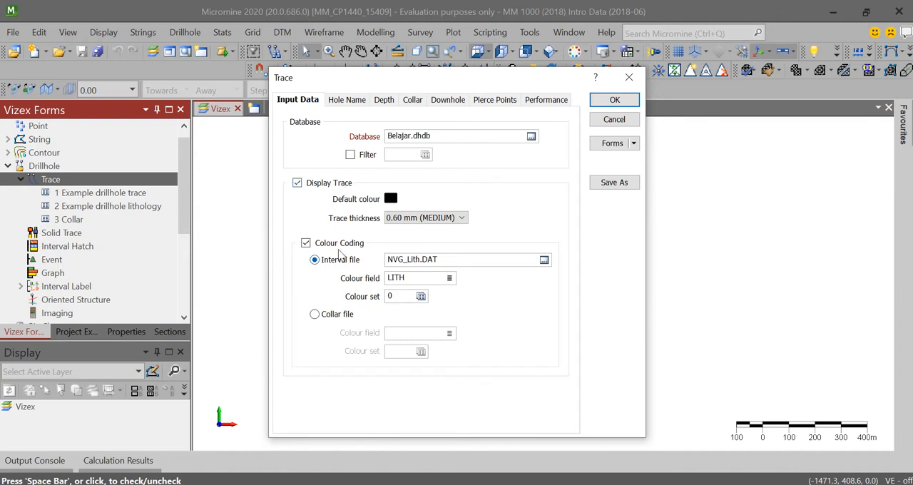
left_click(339, 245)
left_click(340, 247)
left_click(347, 247)
- Open the trace's colour set and load the values of the LITH field from the NVG_Lith file for assignment
left_click(421, 296)
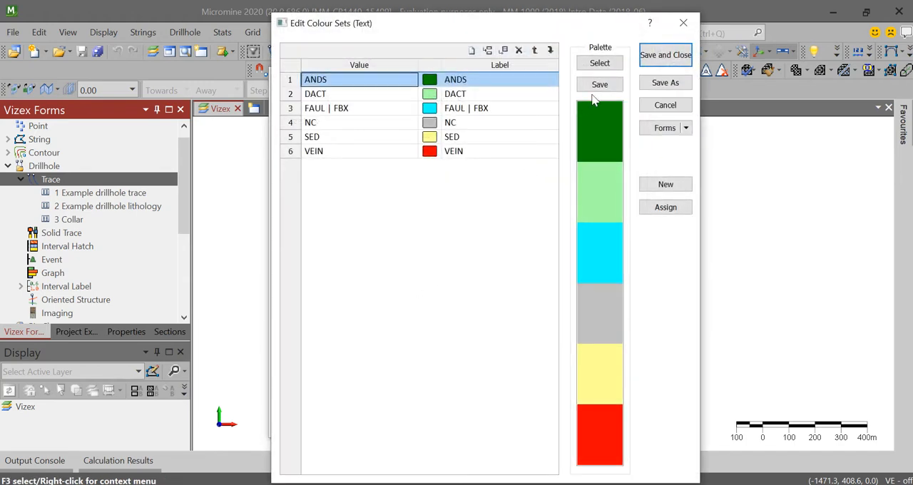
left_click(659, 51)
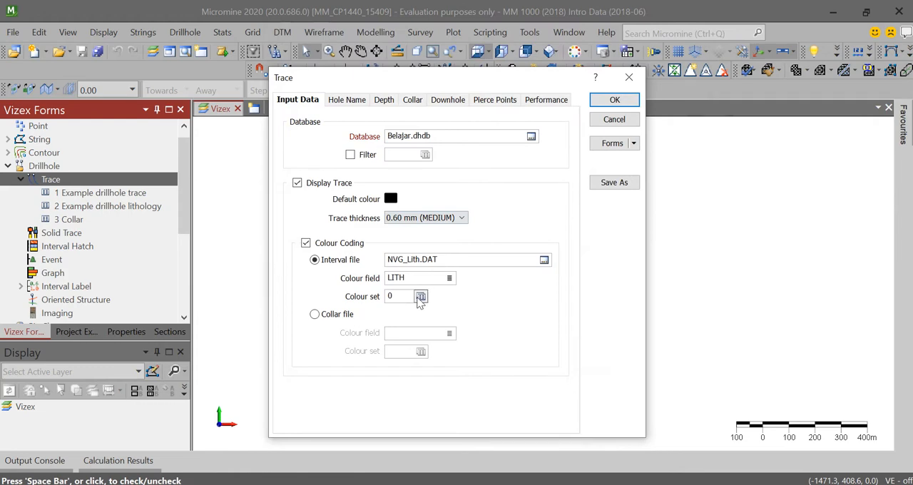
left_click(420, 297)
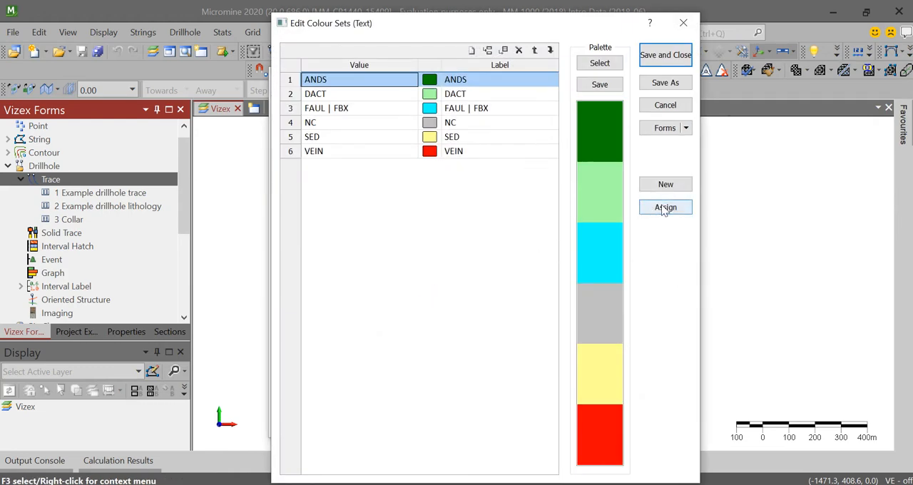
left_click(664, 208)
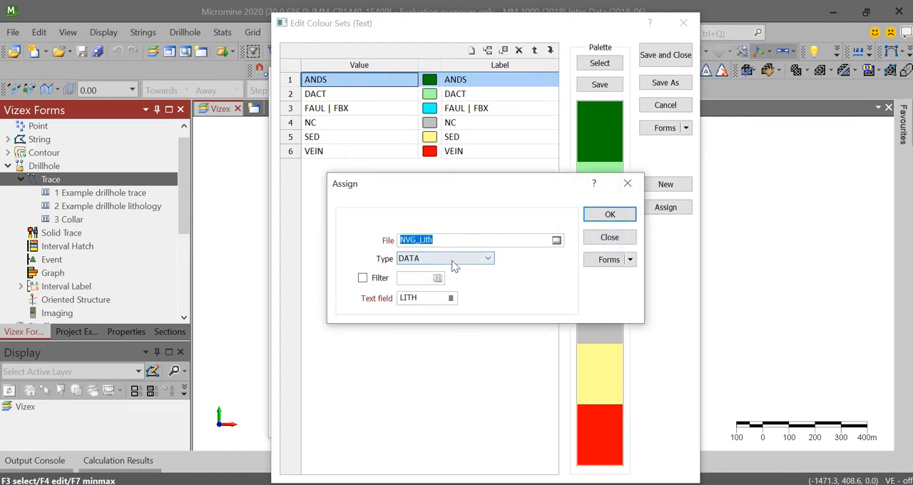
left_click(610, 214)
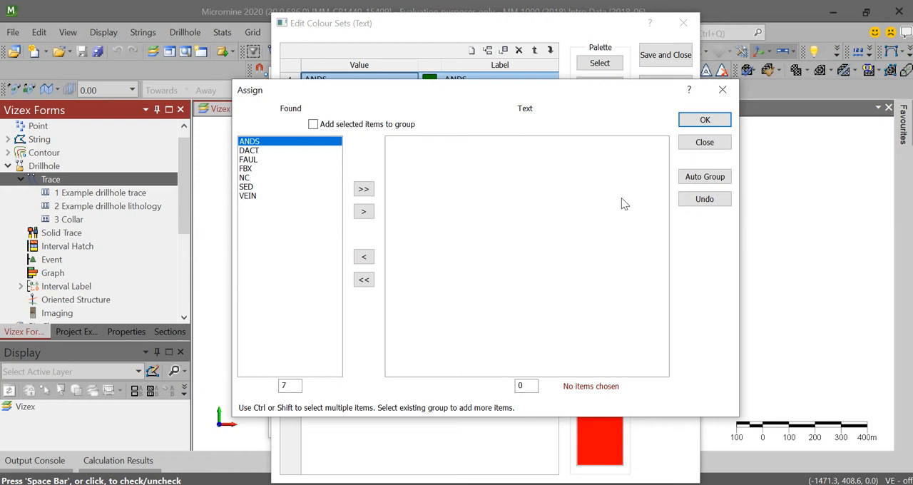
- Add ANDS and DACT as separate text entries in the colour set assignment
left_click_drag(568, 100, 684, 172)
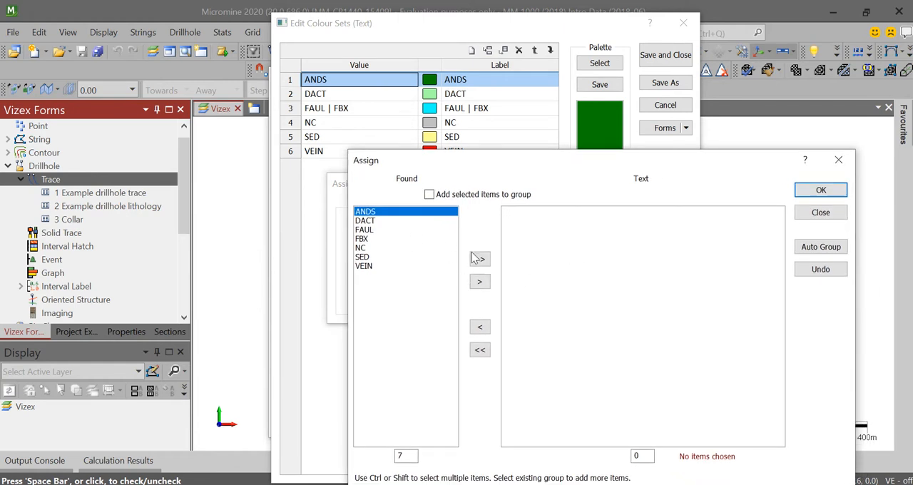
left_click(481, 282)
left_click(365, 220)
left_click(365, 212)
left_click(479, 282)
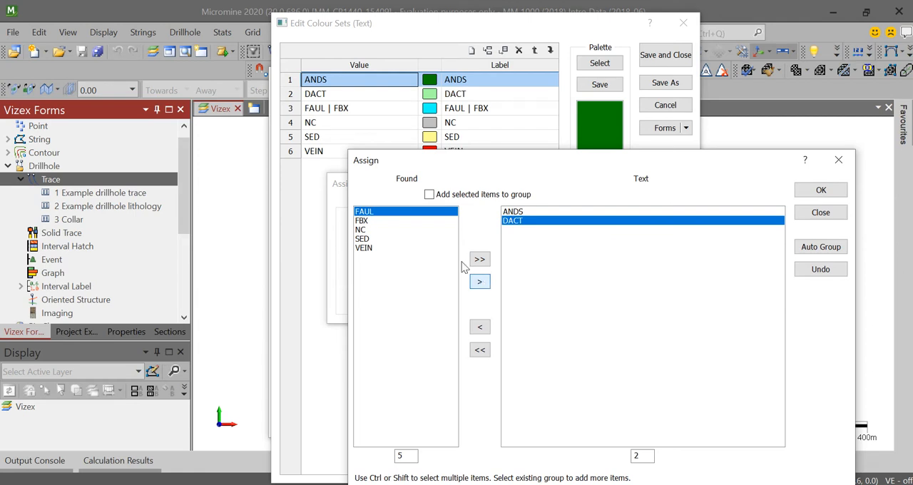
- Combine the FAUL and FBX codes into one group and add it to the colour set assignment
left_click(571, 278)
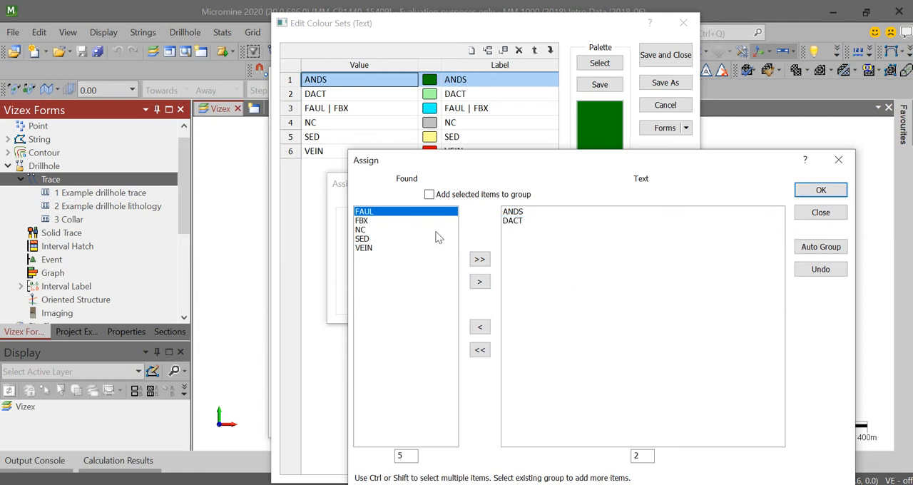
left_click(365, 222, "ctrl")
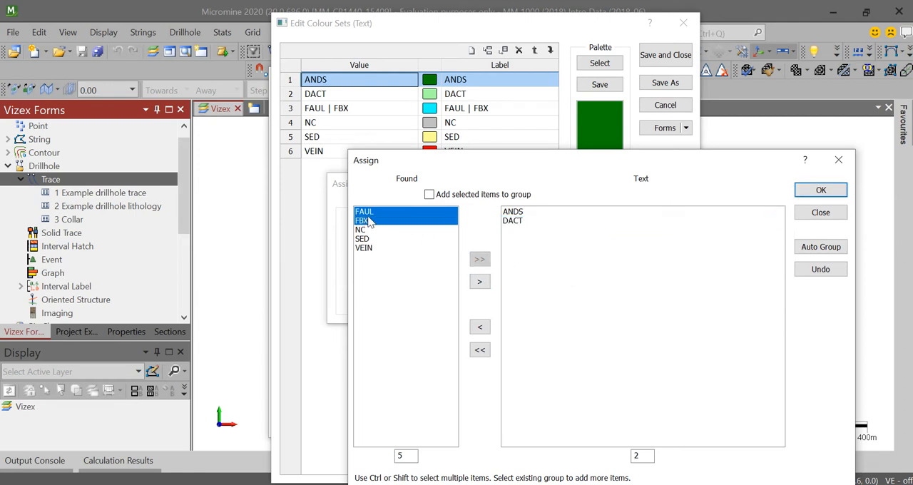
left_click(416, 271)
left_click(374, 213)
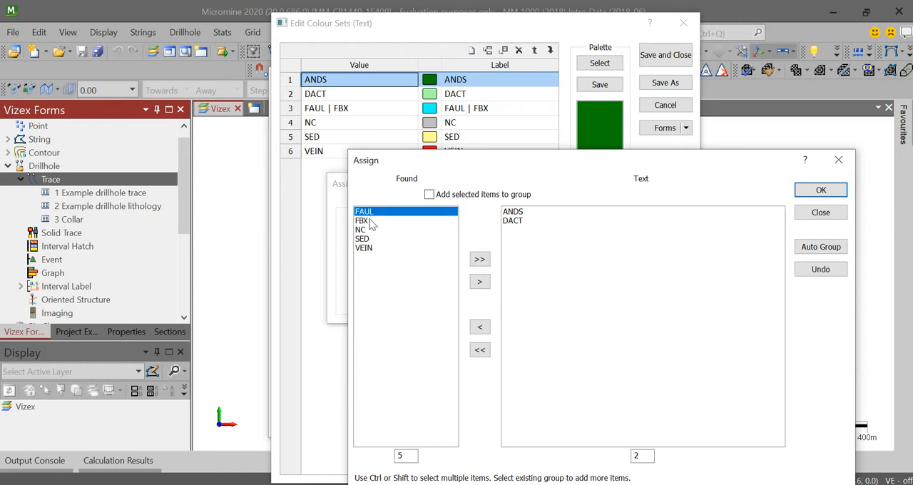
left_click(370, 221, "ctrl")
left_click(429, 195)
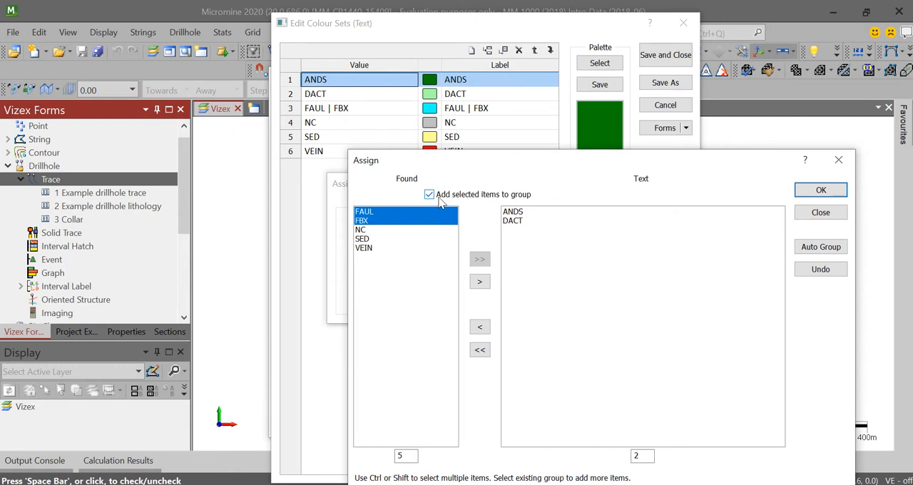
left_click(482, 284)
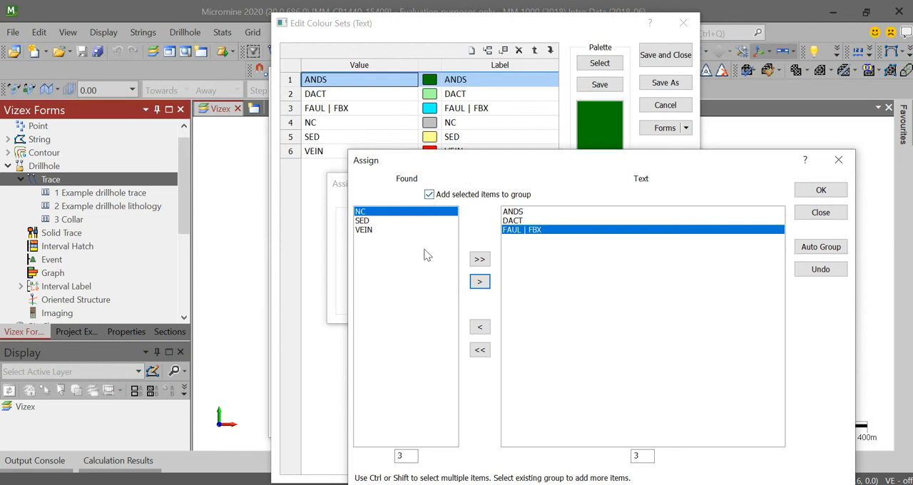
- Add NC, SED and VEIN as separate ungrouped entries and apply the assignment to the colour set
left_click(418, 296)
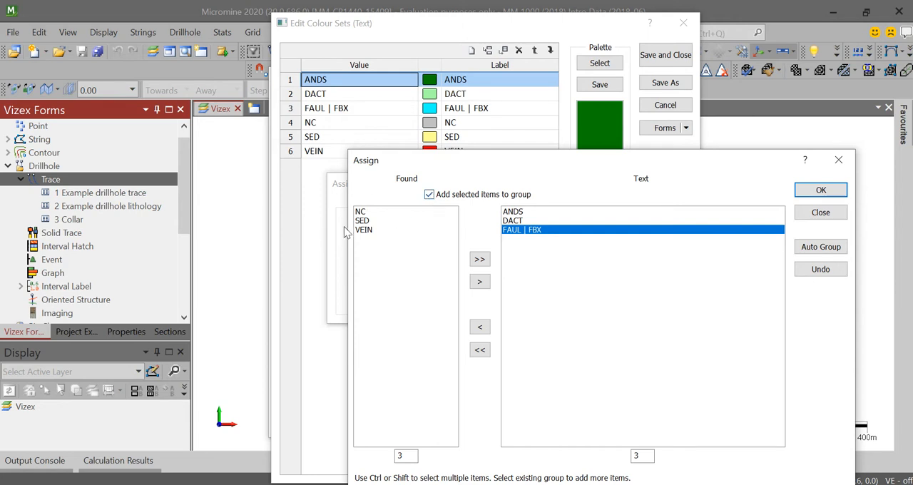
left_click(429, 194)
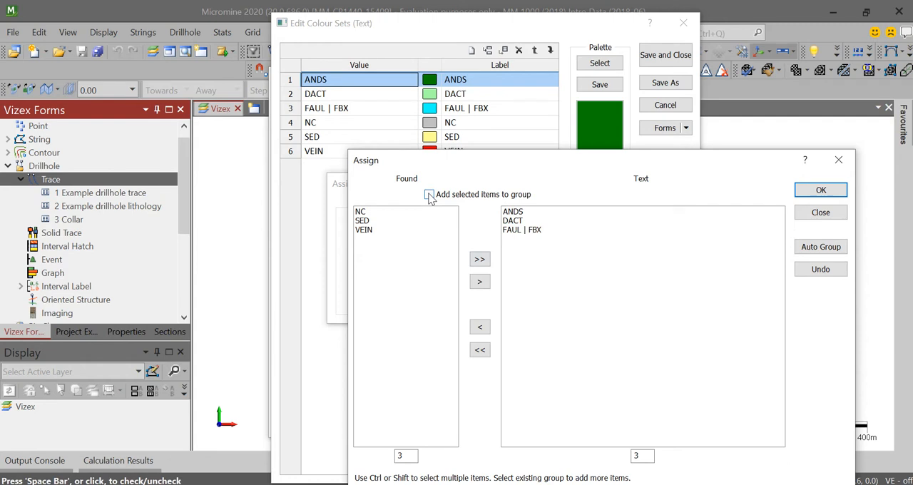
left_click(360, 213)
left_click(480, 282)
left_click(480, 282)
left_click(480, 282)
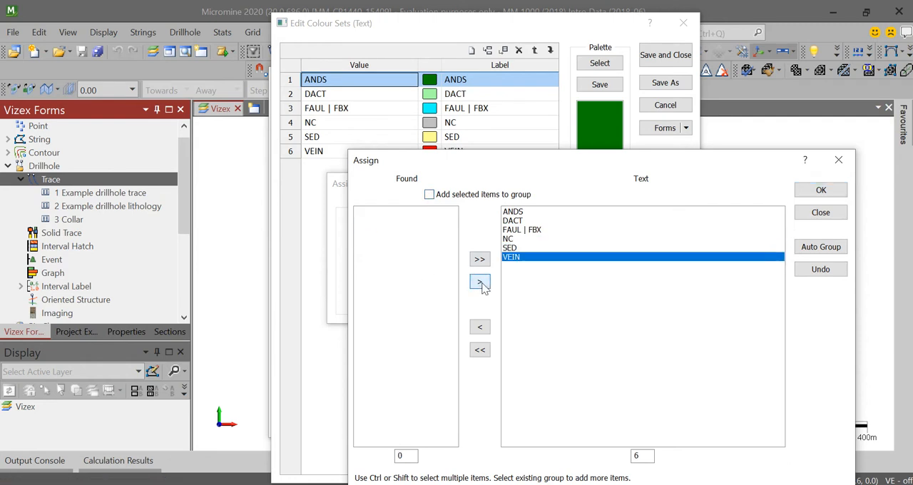
left_click(821, 191)
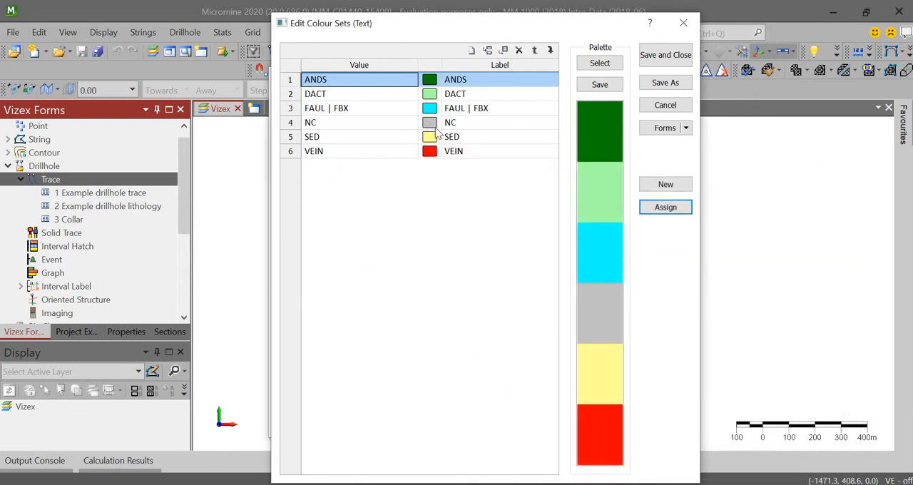
- Look at the available colours for ANDS, then review the colour of each remaining lithology code down to VEIN
double_click(429, 79)
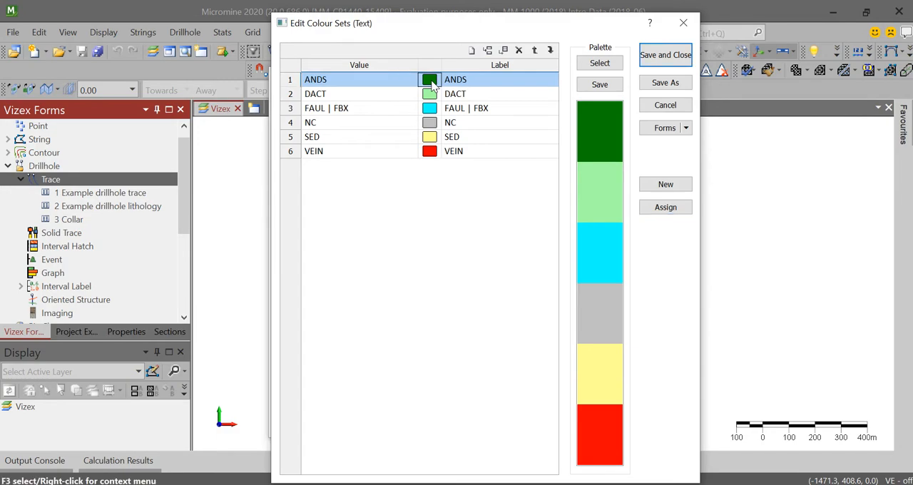
left_click_drag(469, 174, 640, 82)
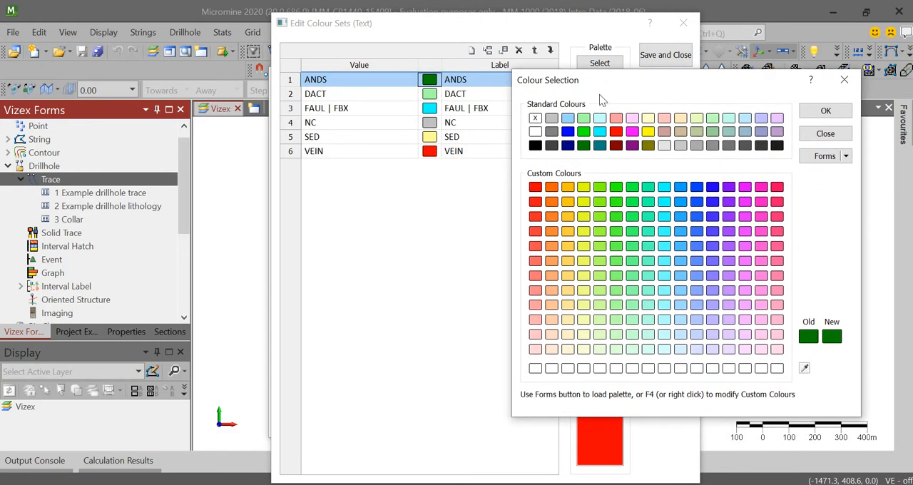
left_click(843, 79)
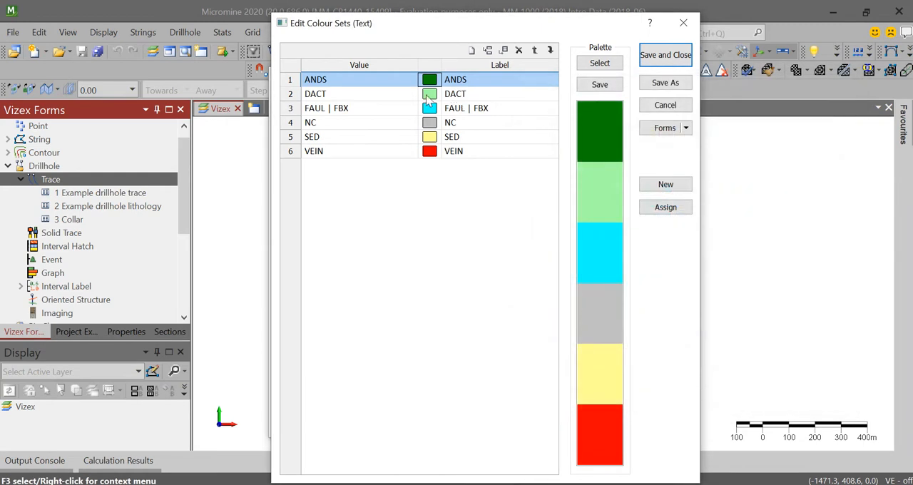
left_click(428, 97)
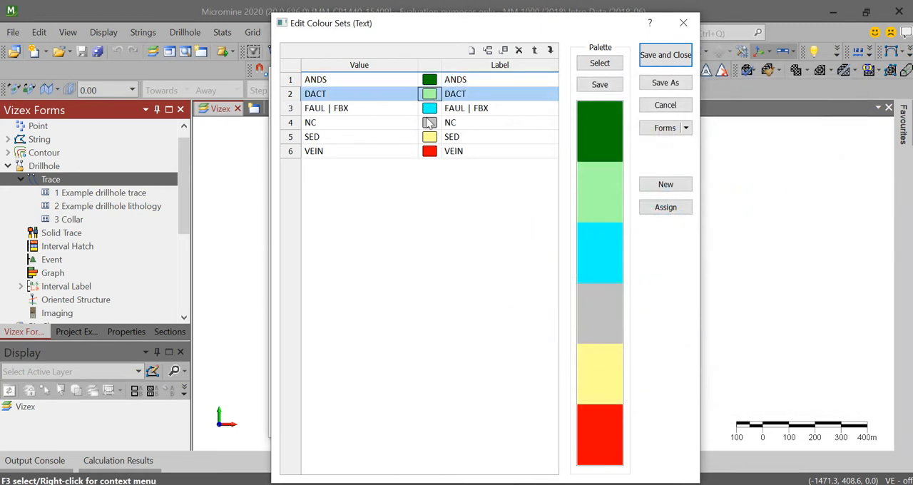
left_click(431, 109)
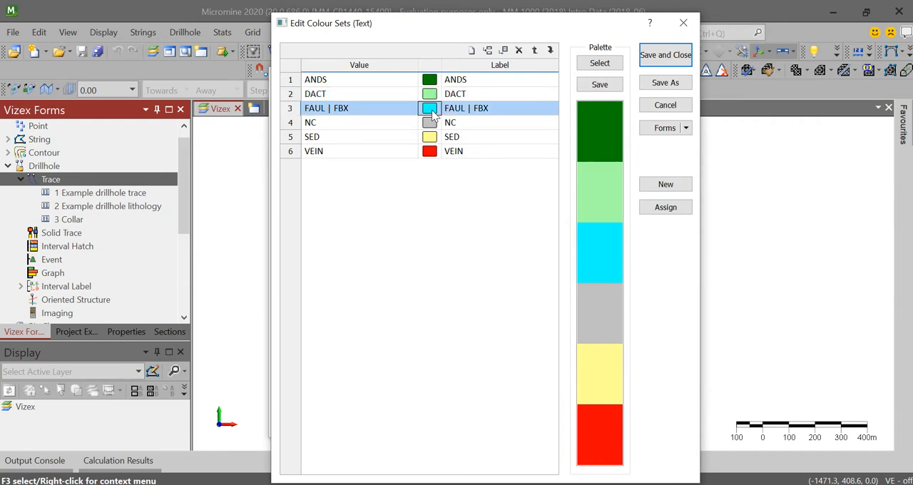
left_click(432, 123)
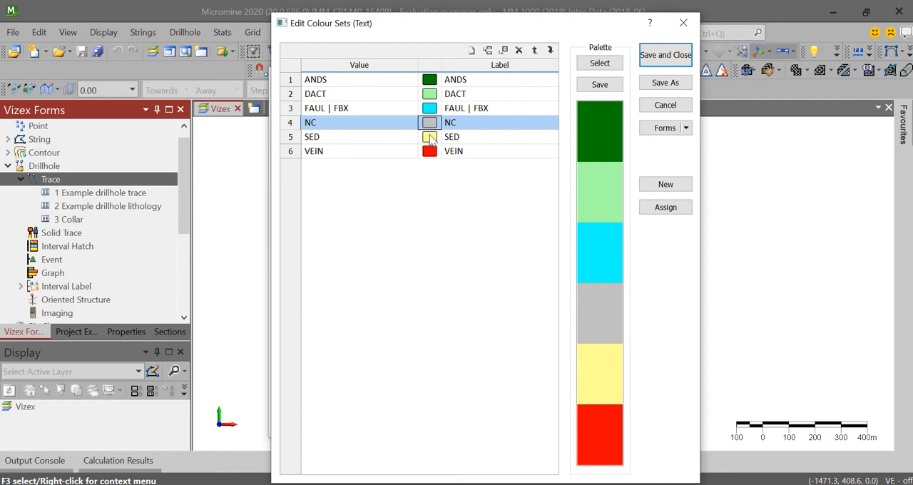
left_click(432, 137)
left_click(434, 153)
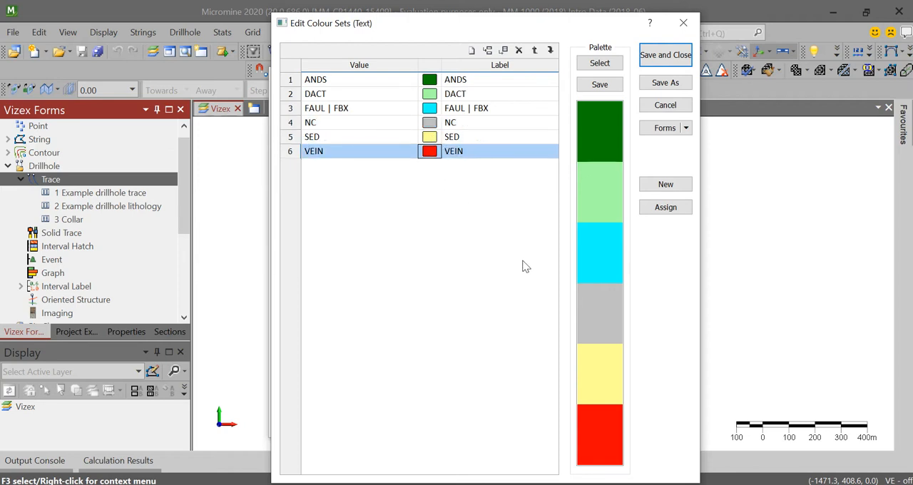
- Save the lithology colour set over the existing Warnalito text colour set, number 3, and return to the trace settings
left_click(665, 127)
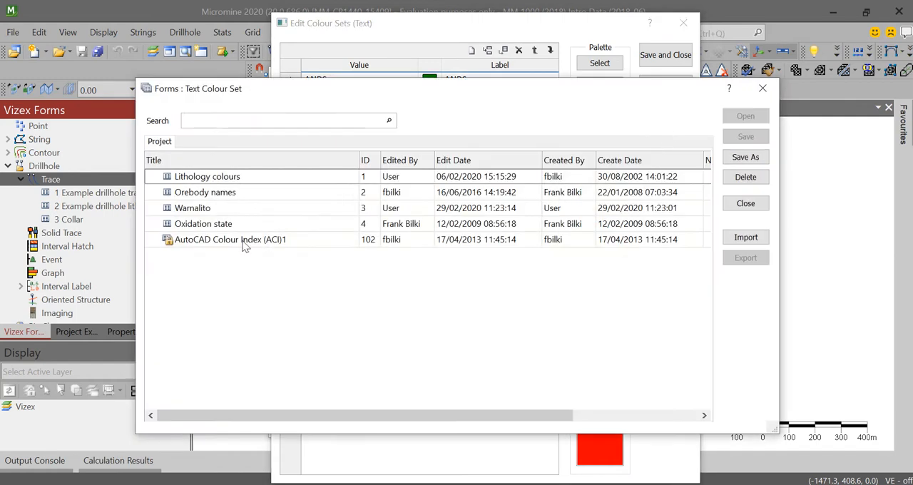
left_click(202, 208)
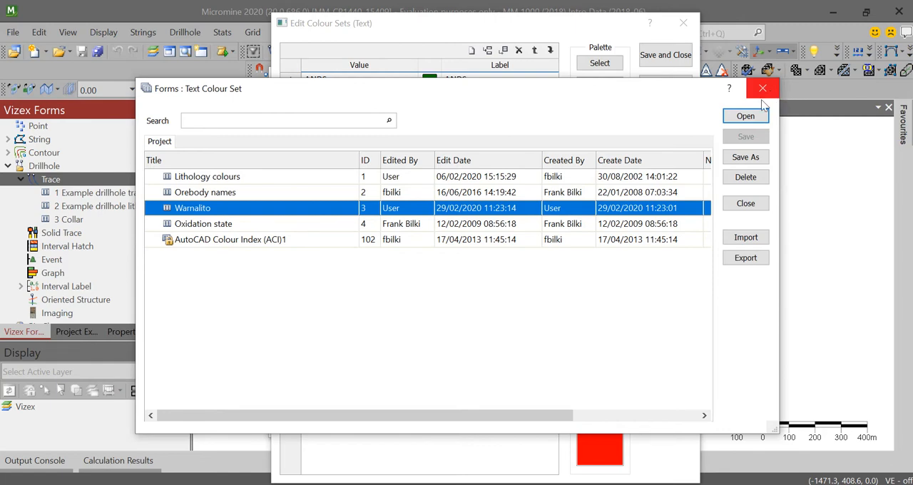
left_click(757, 161)
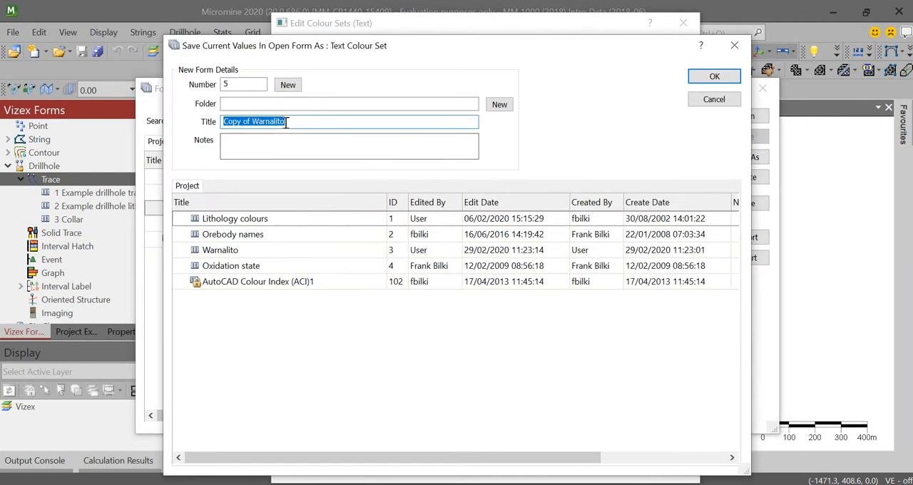
left_click(221, 251)
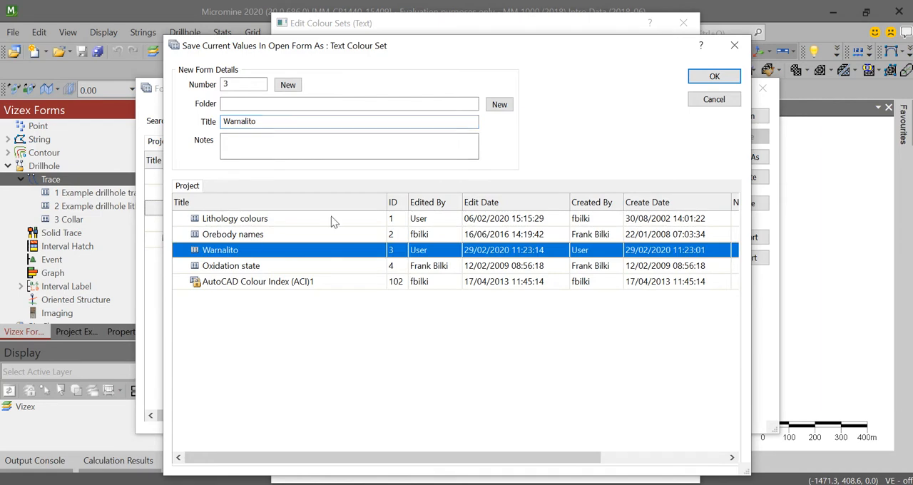
left_click(714, 78)
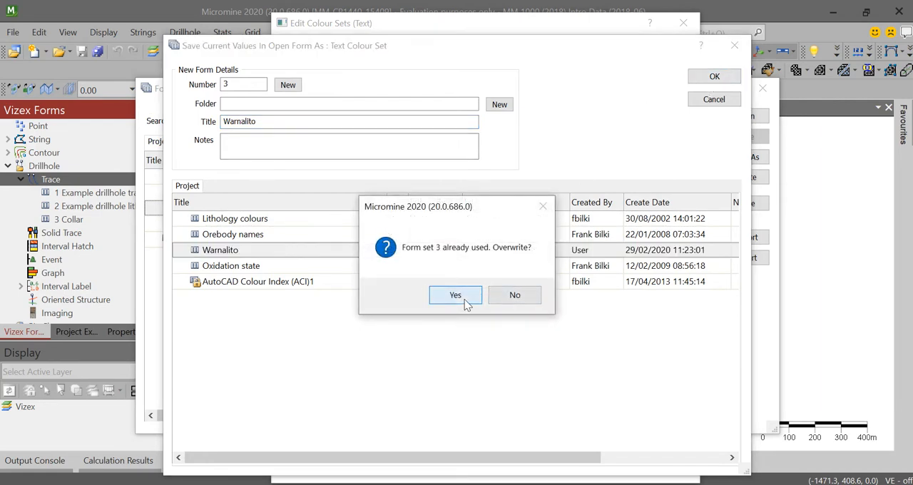
left_click(465, 297)
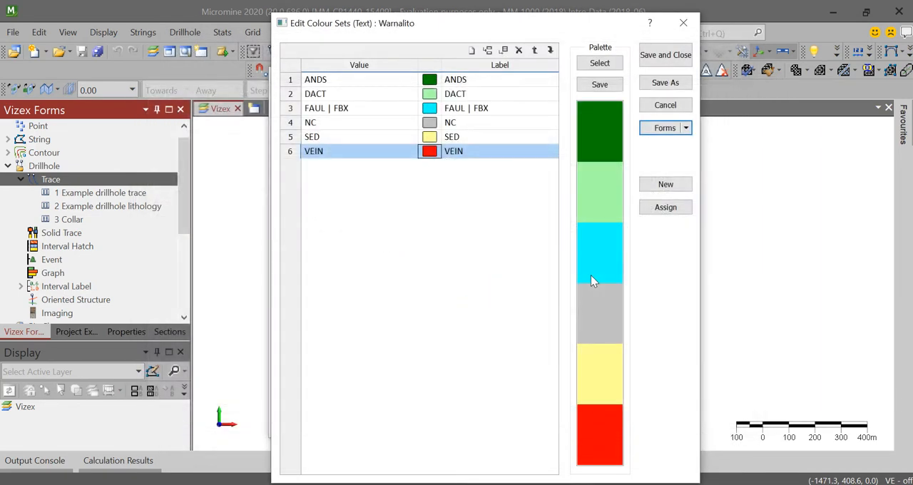
left_click(673, 57)
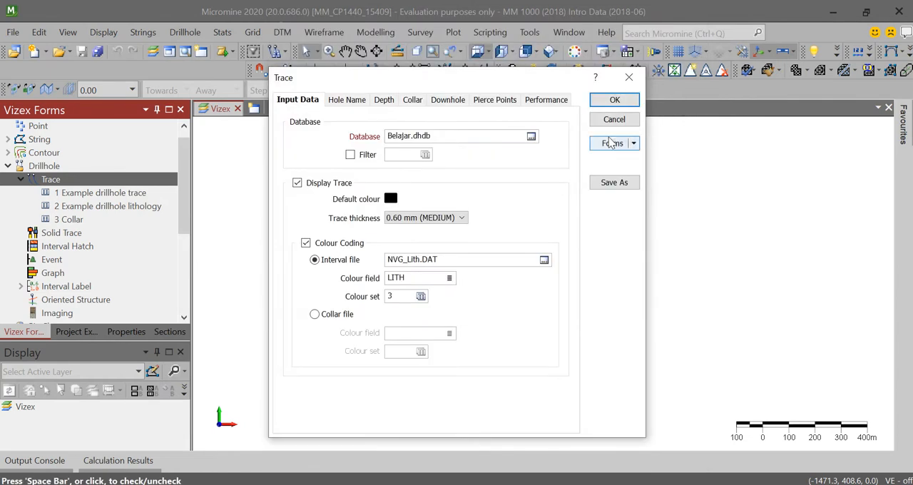
- Review the hole name and depth settings and set the default collar symbol to the bold ring with a round central dot
left_click(347, 100)
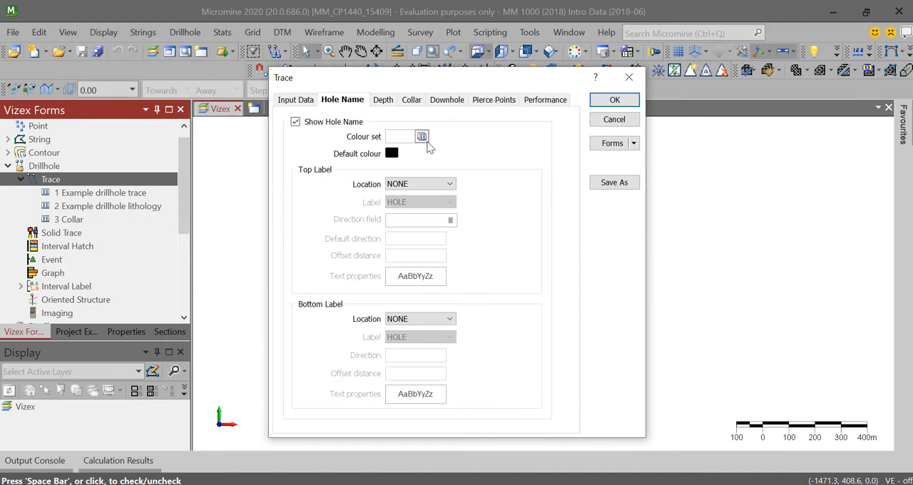
left_click(392, 101)
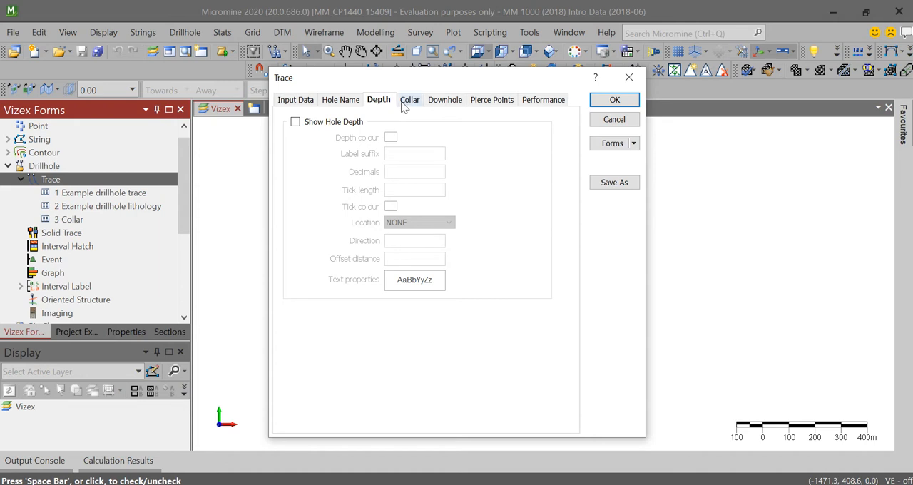
left_click(408, 102)
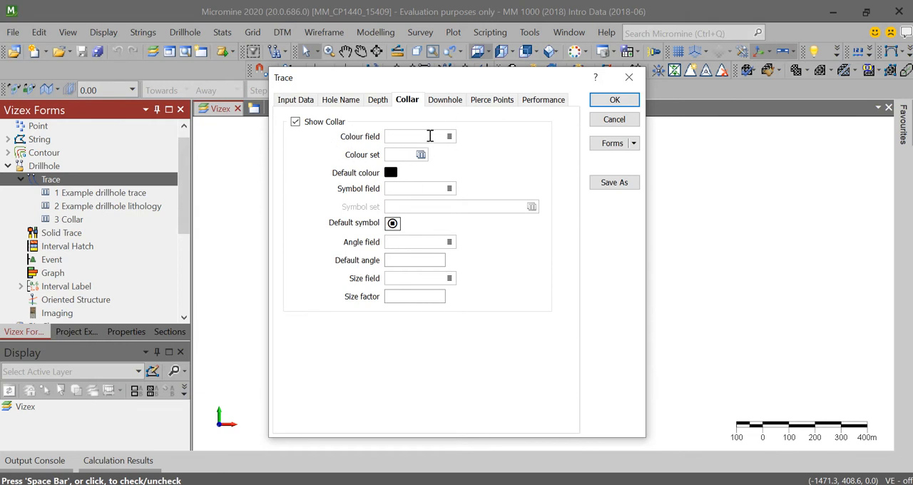
left_click(392, 223)
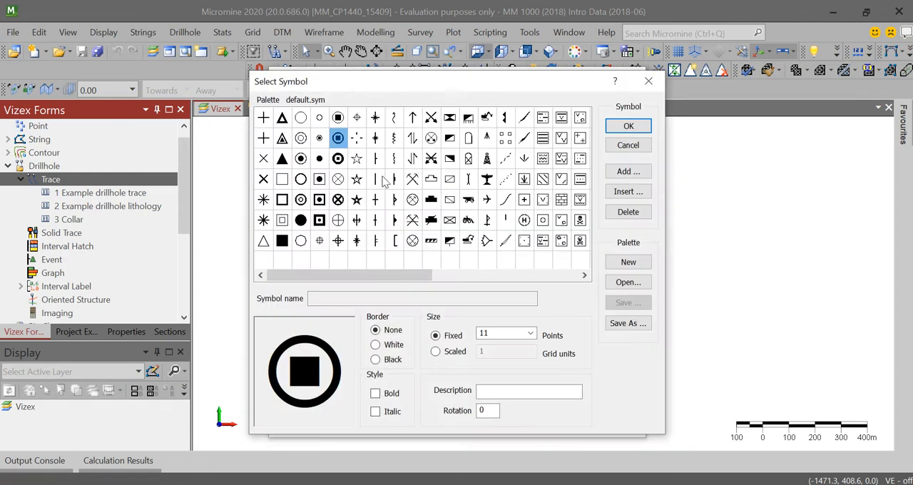
scroll(385, 182, "up", 1)
left_click(338, 162)
left_click(626, 129)
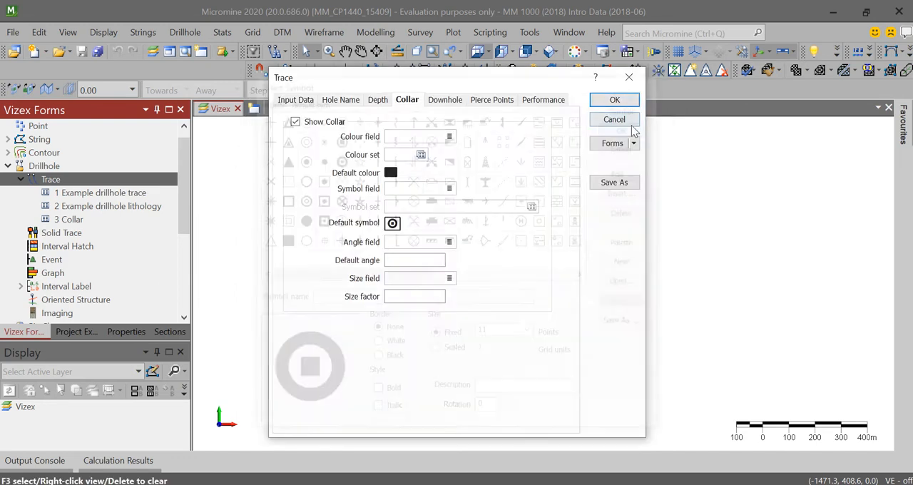
- Review the trace's downhole, pierce point and performance settings and return to its input data
left_click(445, 100)
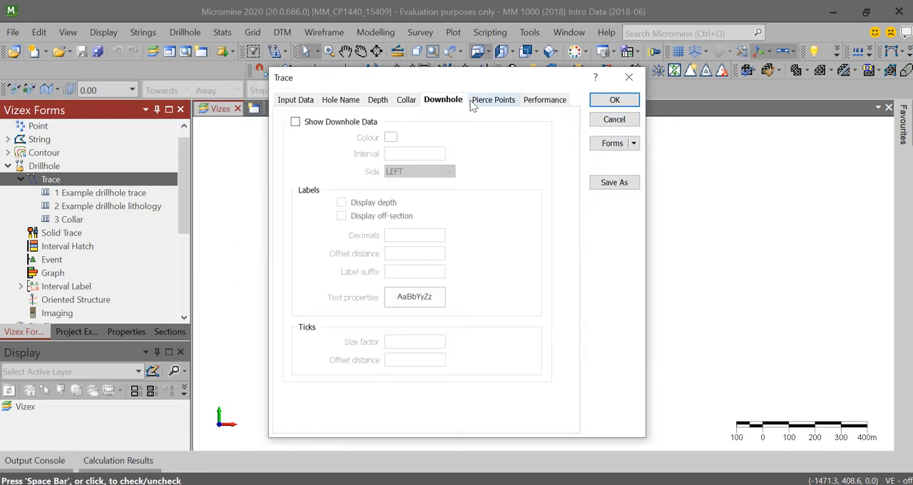
left_click(480, 102)
left_click(549, 102)
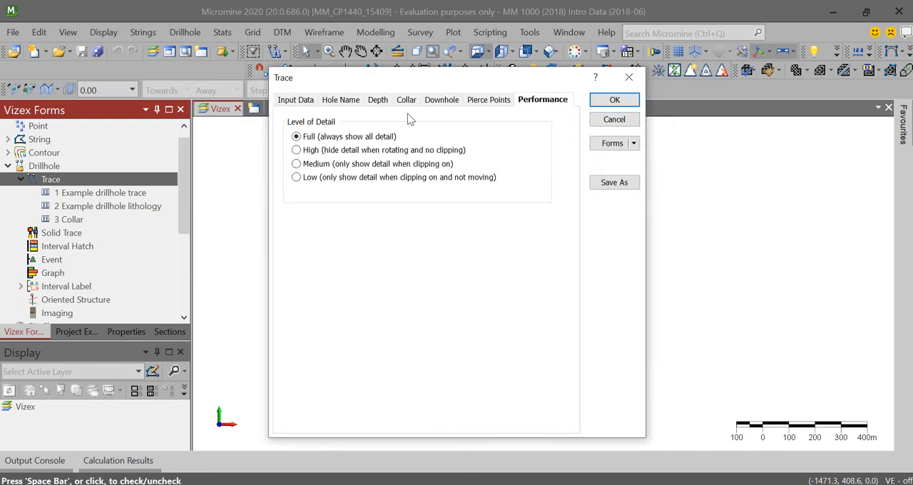
left_click(311, 99)
- Save the trace settings over the existing Collar form, number 3, and display the colour-coded drillhole traces
left_click(618, 145)
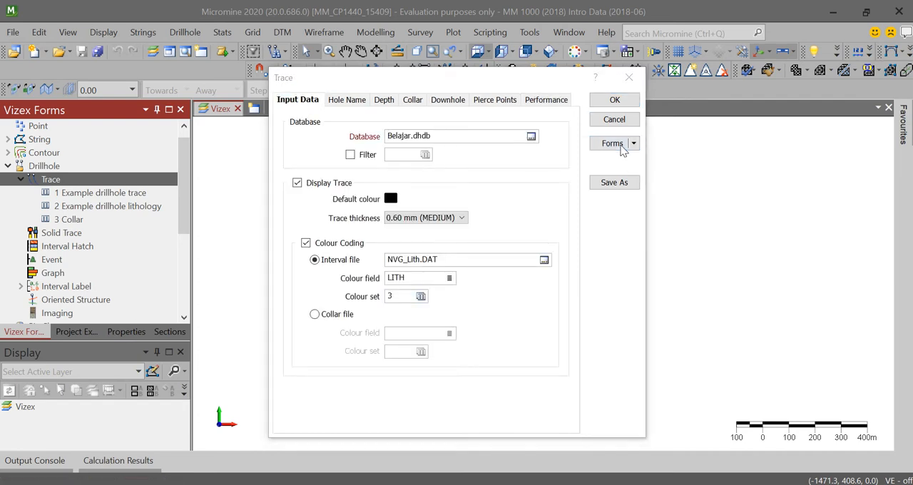
left_click(240, 207)
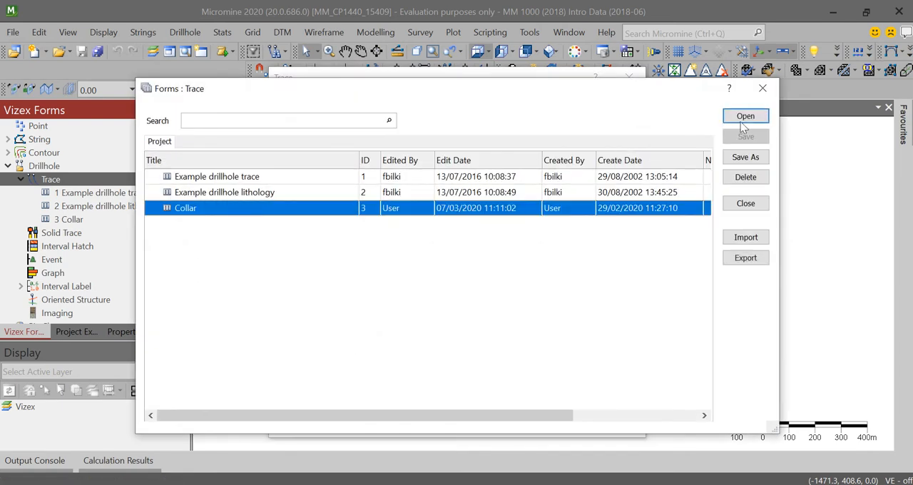
left_click(746, 157)
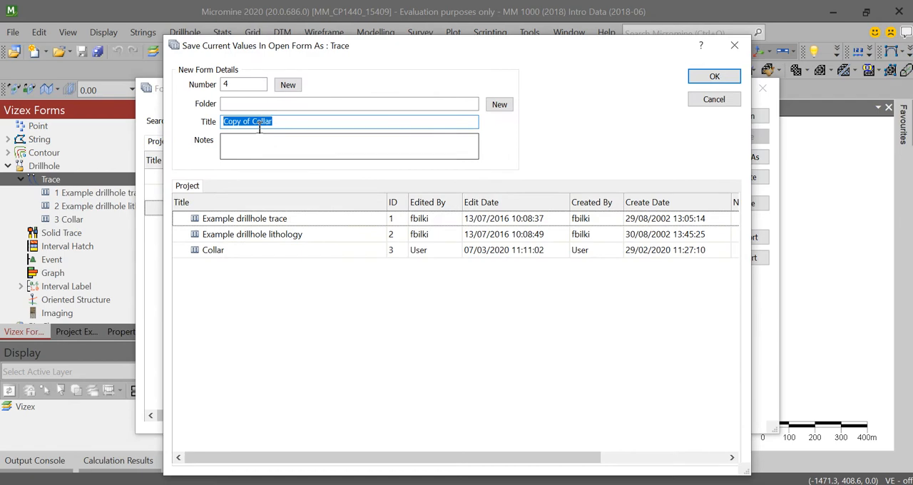
left_click(394, 255)
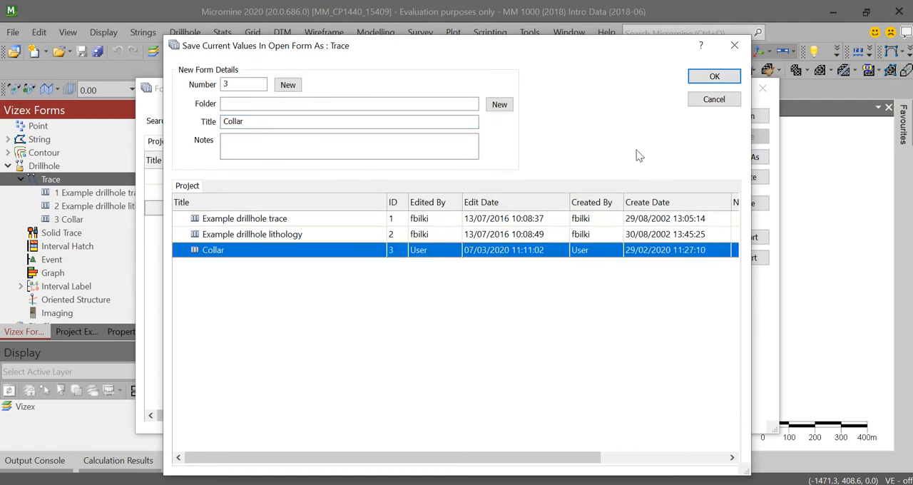
left_click(715, 77)
left_click(457, 293)
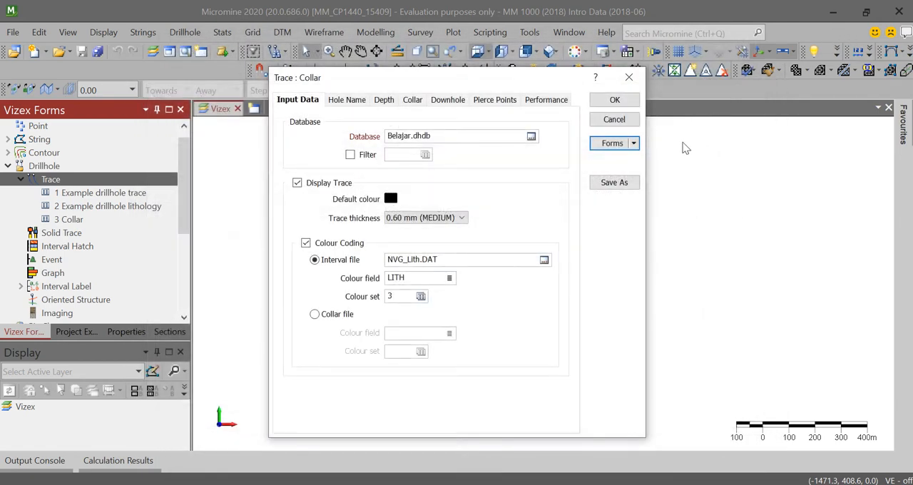
left_click(614, 101)
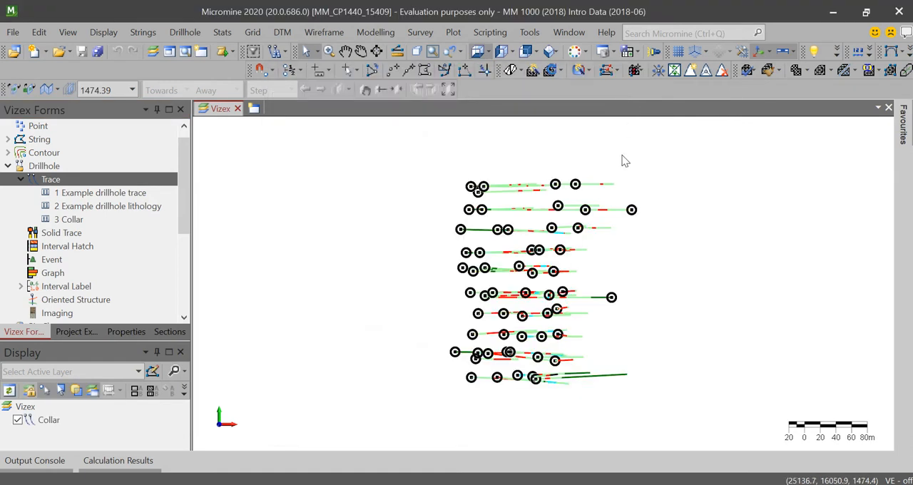
- Rotate and zoom the drillhole traces in 3D to examine their lithology colours and collar positions from several angles
scroll(519, 341, "up", 1)
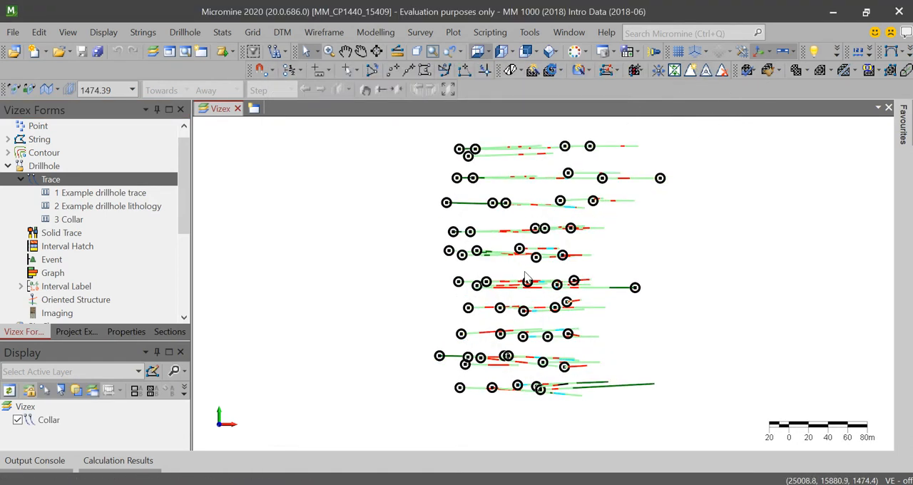
left_click(362, 53)
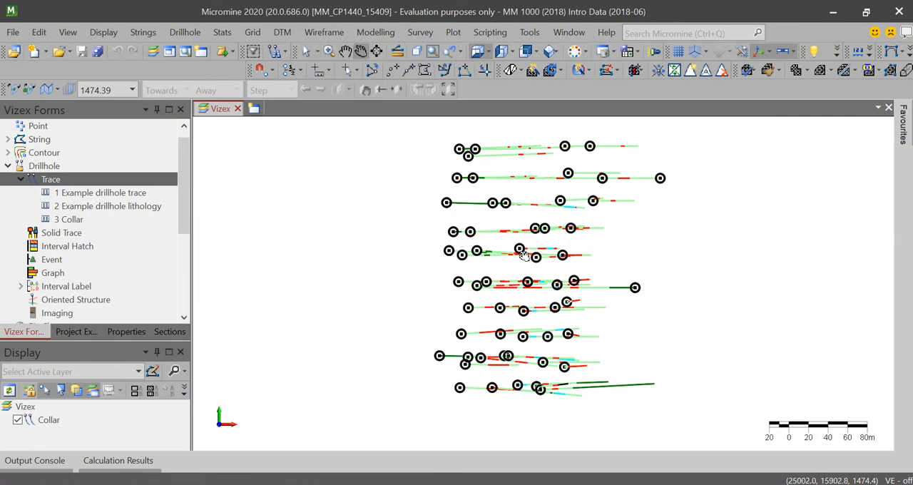
left_click_drag(519, 314, 578, 218)
scroll(571, 212, "up", 5)
scroll(571, 212, "down", 3)
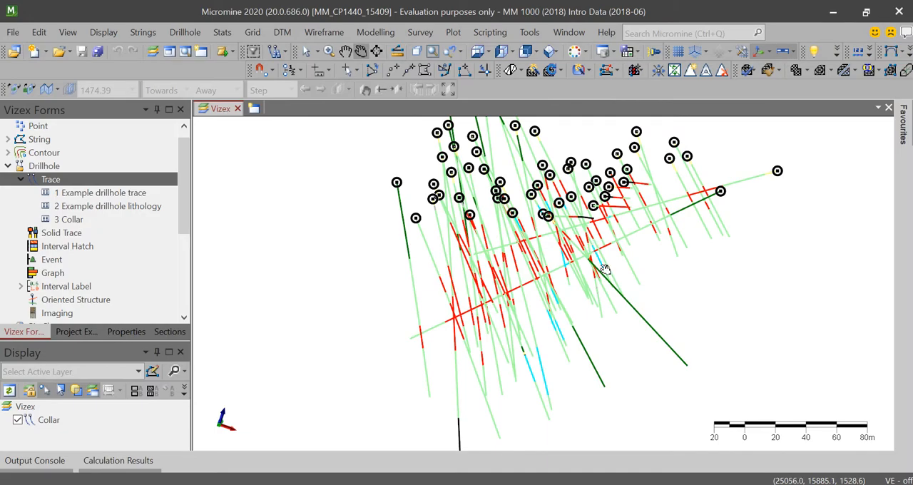
left_click_drag(474, 224, 660, 256)
scroll(529, 189, "down", 3)
scroll(627, 236, "down", 3)
scroll(628, 229, "up", 3)
middle_click_drag(604, 177, 554, 216)
scroll(546, 189, "down", 2)
scroll(545, 189, "up", 2)
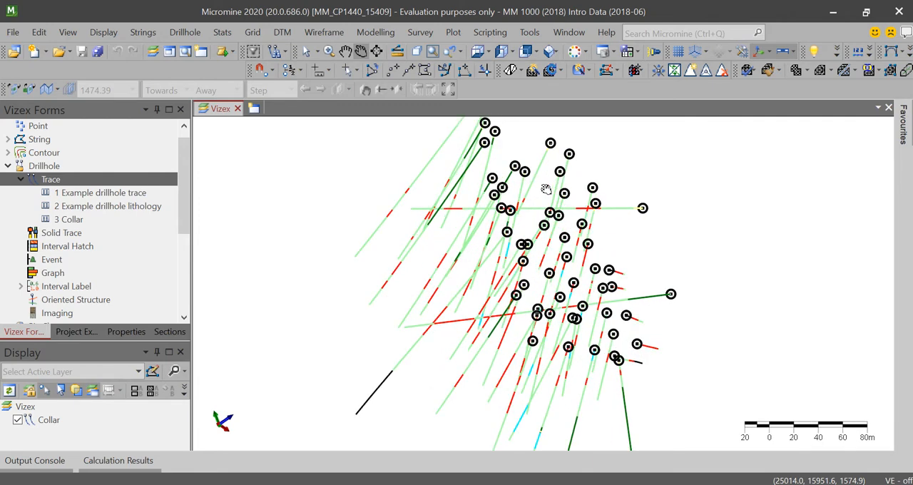
- View the drillholes in plan, looking up, looking west and looking east
left_click(478, 54)
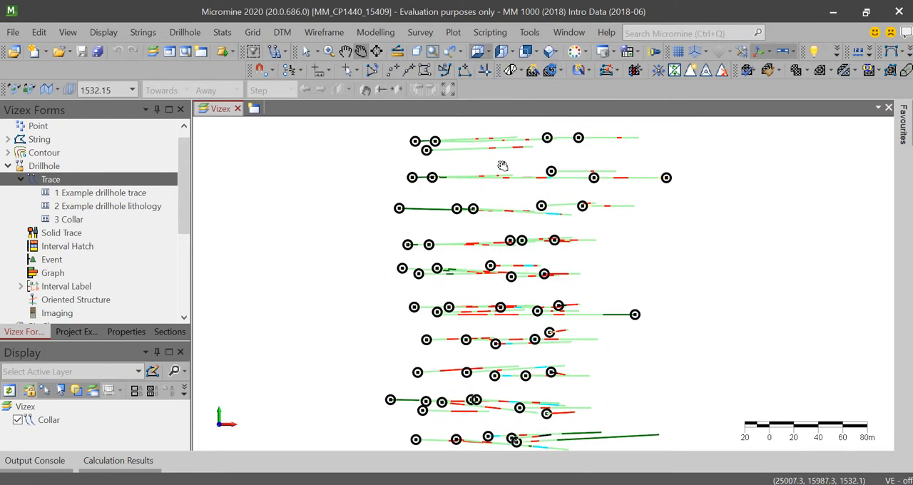
left_click(490, 52)
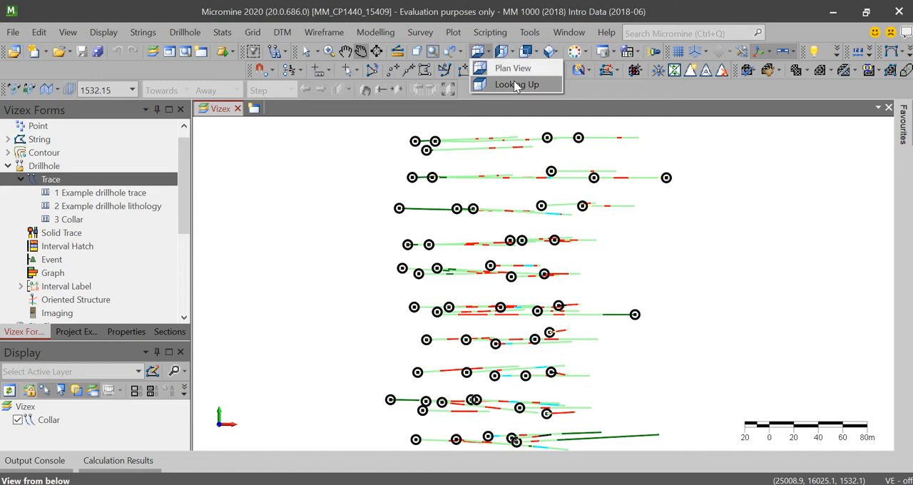
left_click(516, 85)
left_click(511, 53)
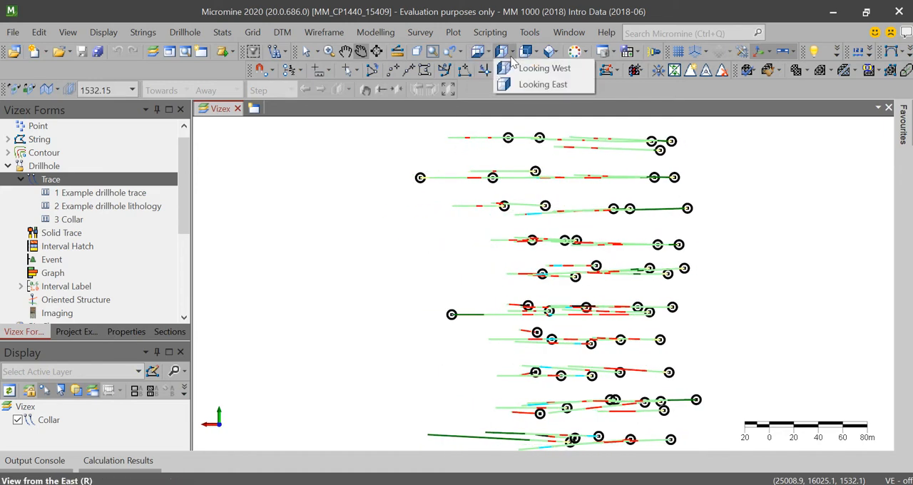
left_click(540, 69)
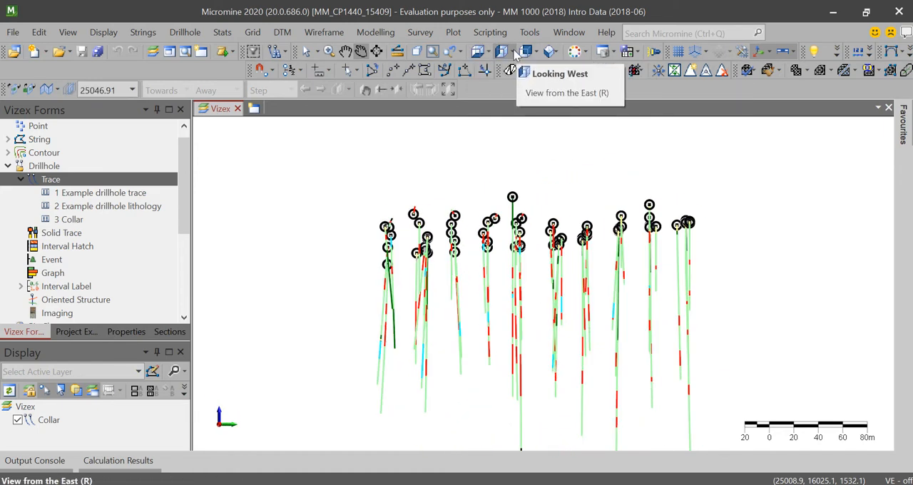
left_click(515, 55)
left_click(553, 84)
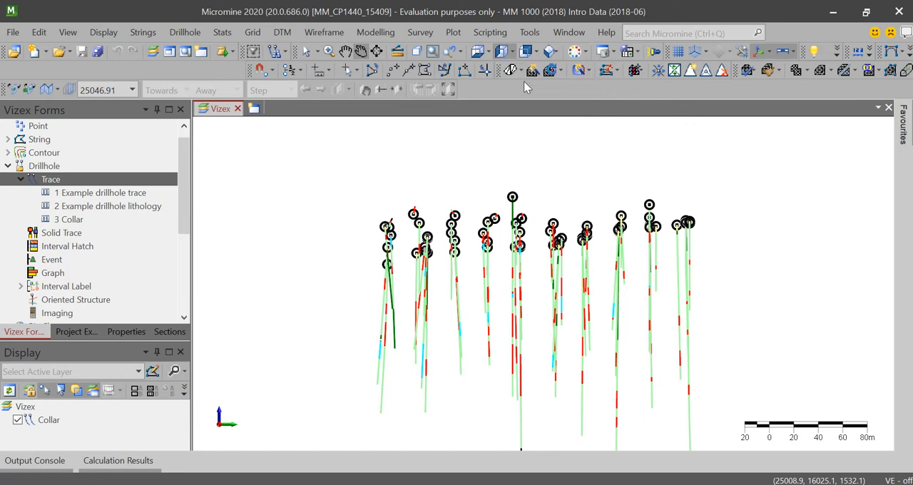
- View the drillholes from two different isometric positions
left_click(560, 52)
left_click(577, 69)
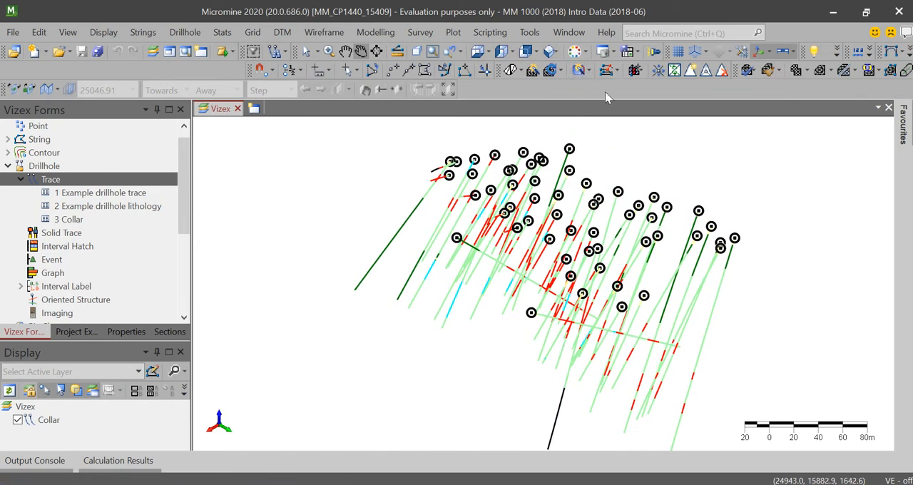
left_click(560, 52)
left_click(589, 101)
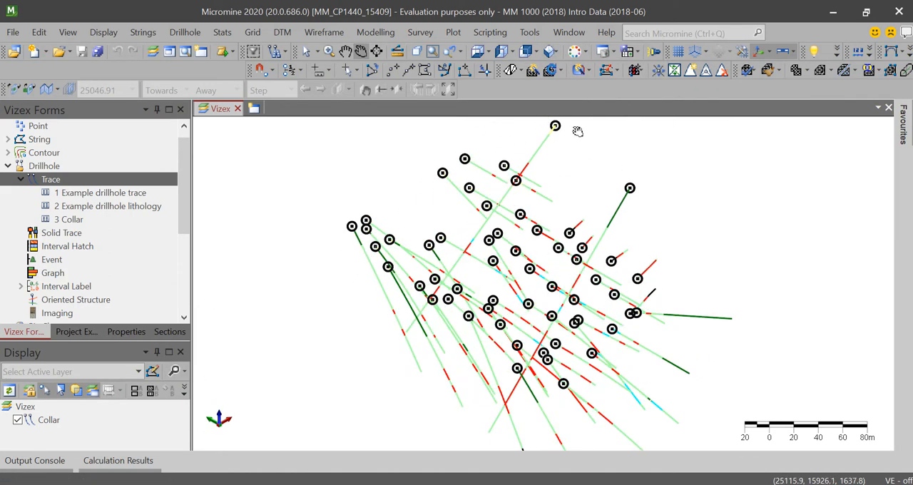
- Pan the view slightly, rotate it freely and zoom in and out to inspect the drillhole traces from the side
left_click(345, 51)
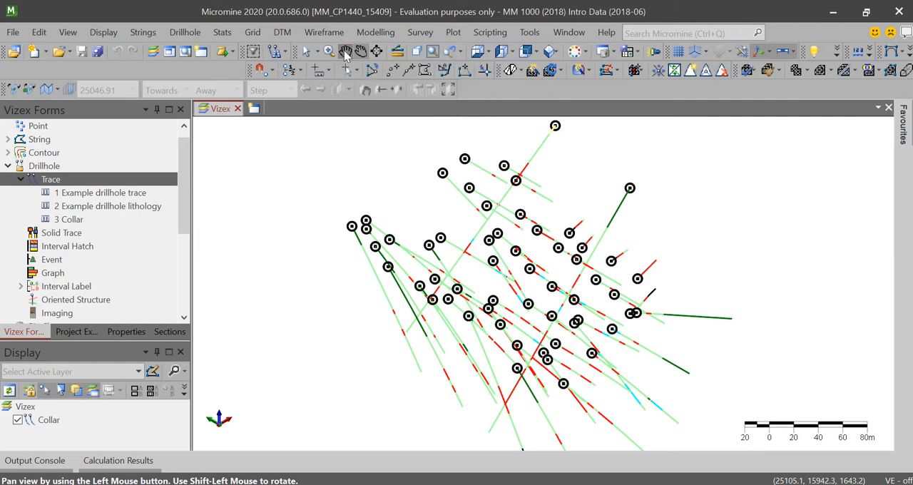
left_click_drag(432, 156, 398, 109)
left_click(361, 51)
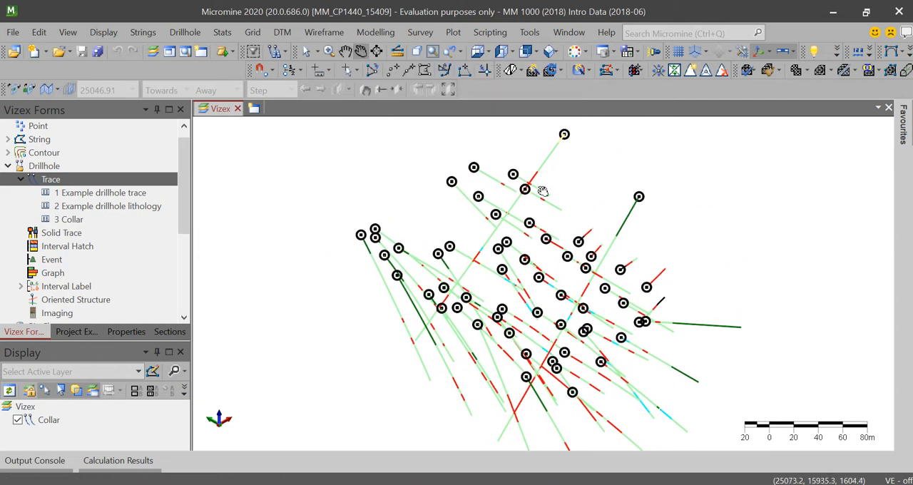
left_click_drag(584, 206, 473, 286)
left_click_drag(421, 312, 630, 249)
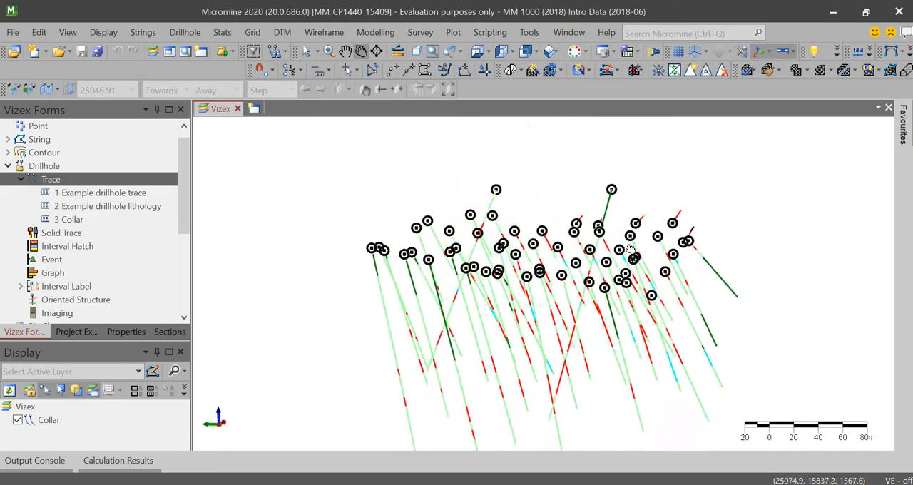
left_click_drag(374, 250, 539, 290)
scroll(539, 290, "up", 3)
scroll(546, 238, "down", 3)
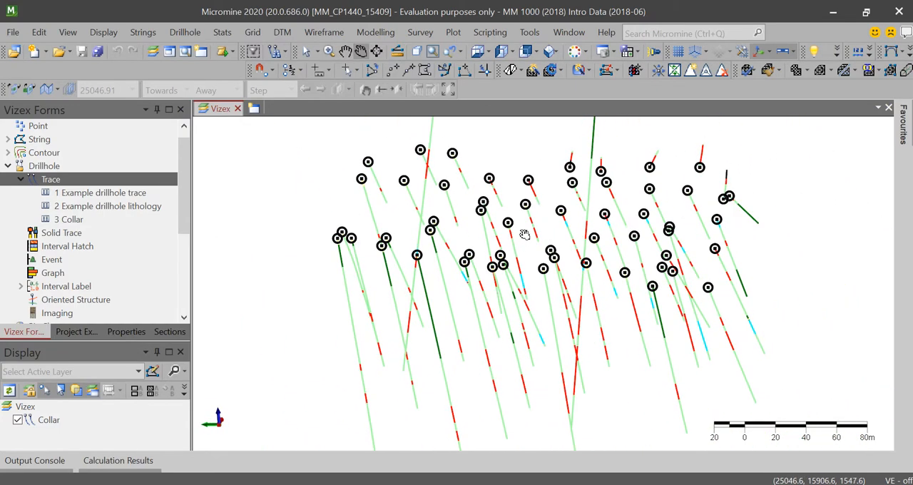
- Turn on the automatic working plane grid, view the drillholes against it, and turn it off again
left_click(679, 52)
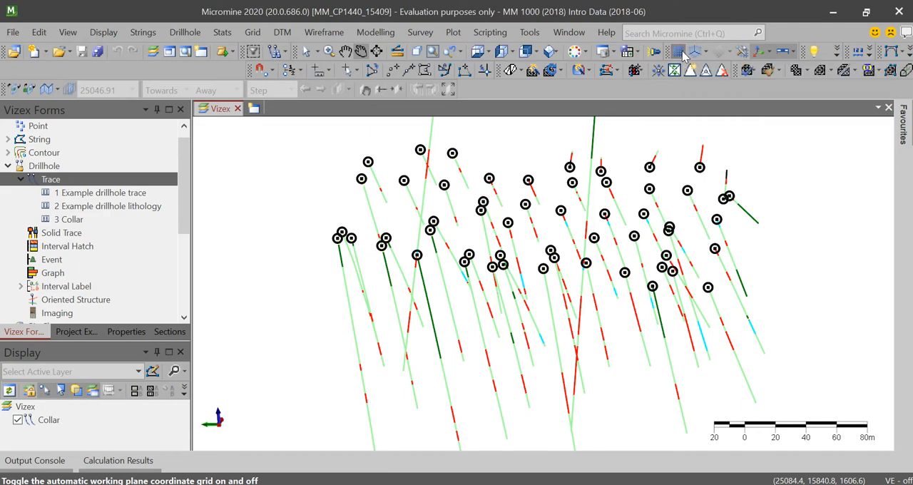
scroll(575, 214, "down", 4)
left_click_drag(574, 241, 569, 149)
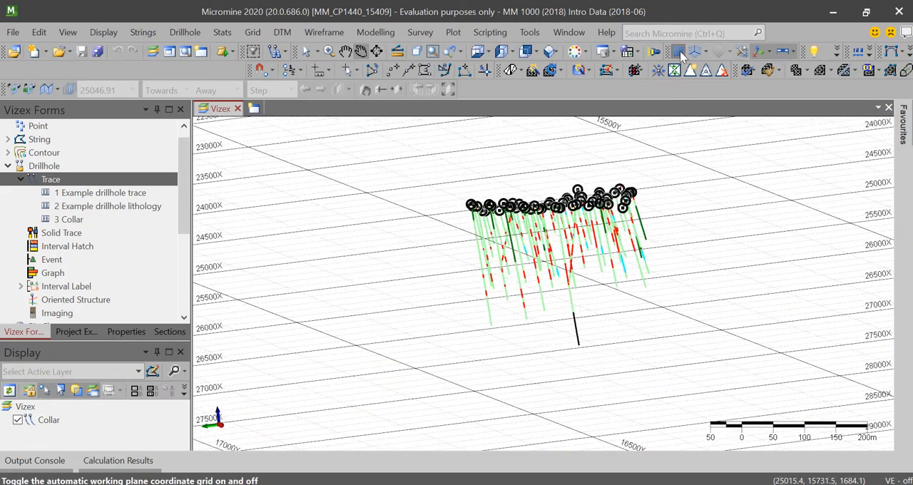
left_click(679, 52)
- Display the 3D coordinate grid around the drillholes, inspect it from a rotated view, and hide the grid again
left_click(705, 51)
left_click(725, 69)
scroll(531, 236, "up", 2)
left_click_drag(583, 301, 625, 161)
scroll(594, 197, "up", 3)
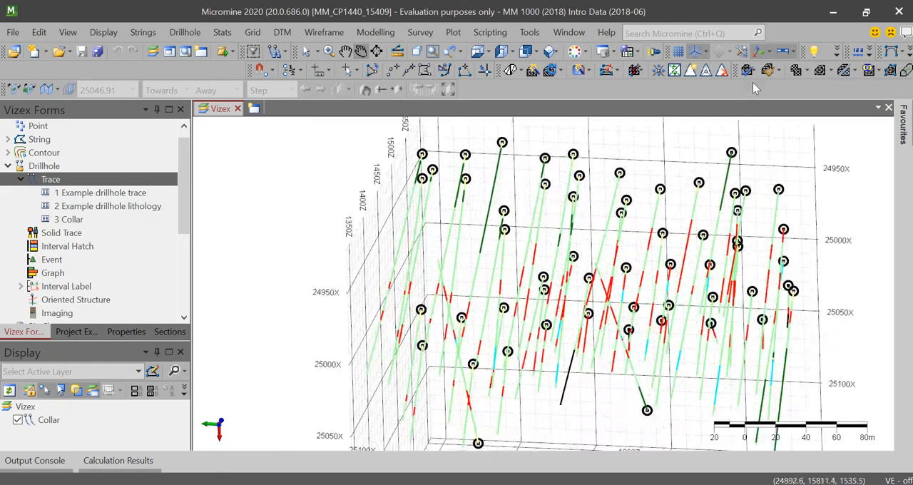
left_click(706, 51)
left_click(701, 71)
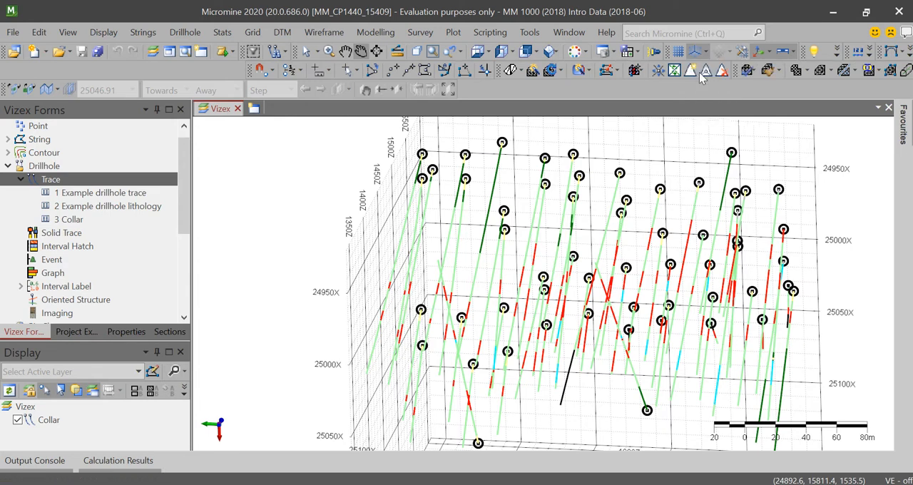
scroll(596, 224, "down", 2)
middle_click_drag(574, 222, 543, 219)
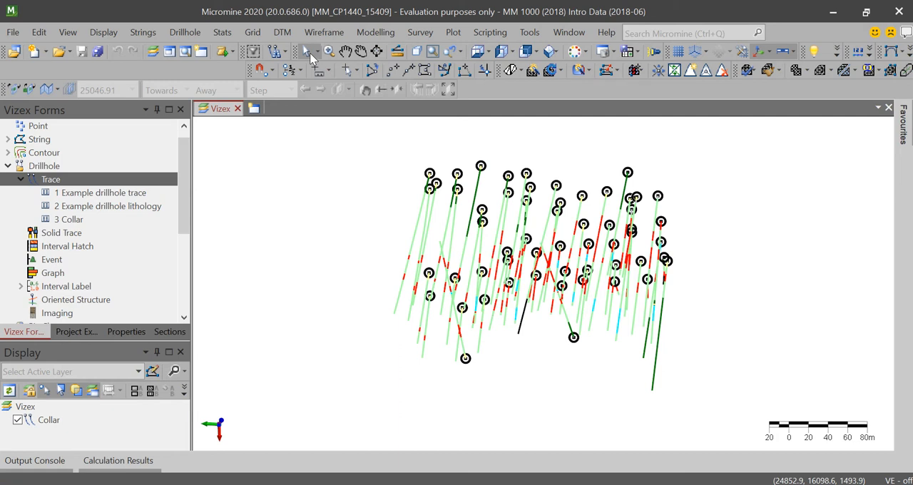
- Display solid drillhole traces from the Belajar.dhdb database with a default radius of 25
left_click(26, 181)
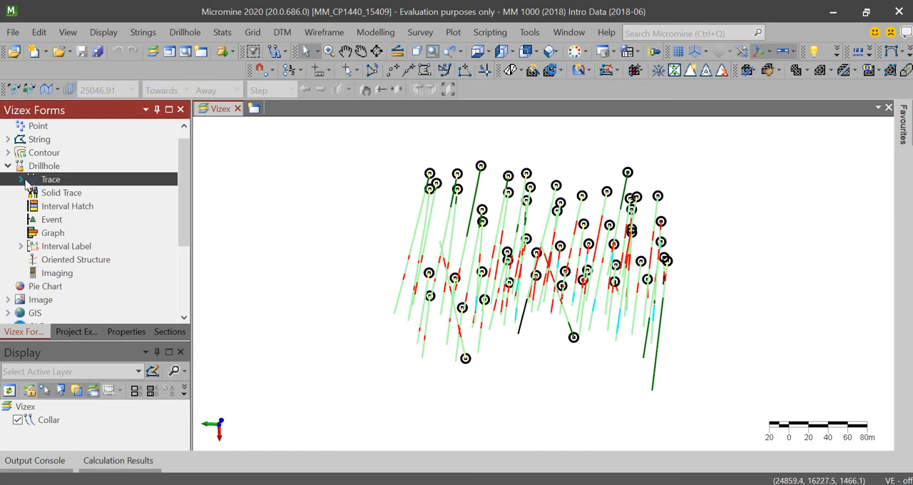
left_click(37, 167)
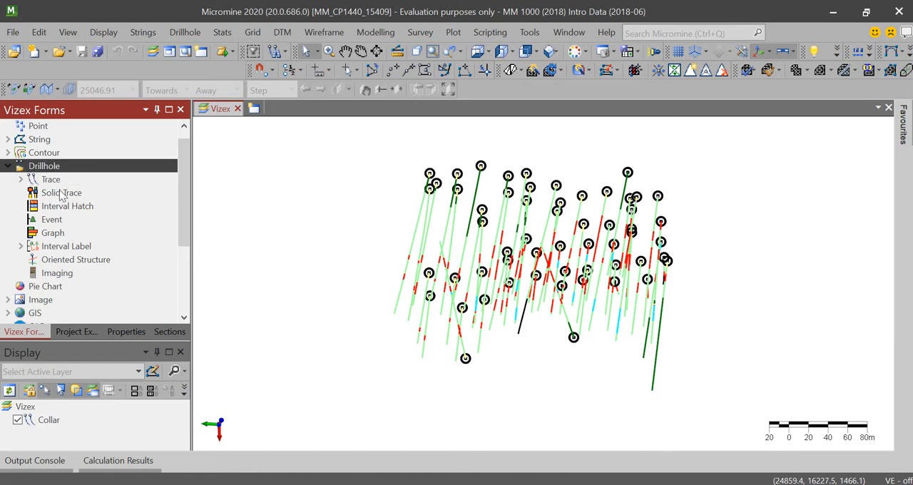
double_click(63, 194)
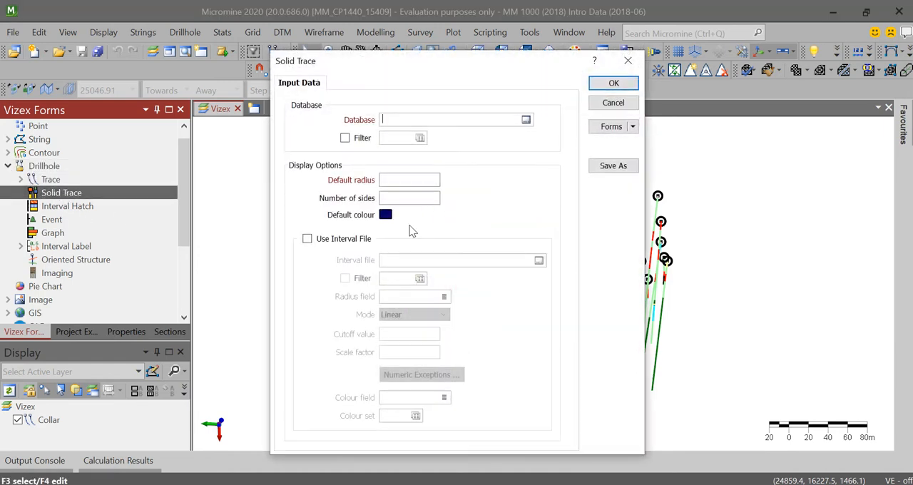
left_click(526, 120)
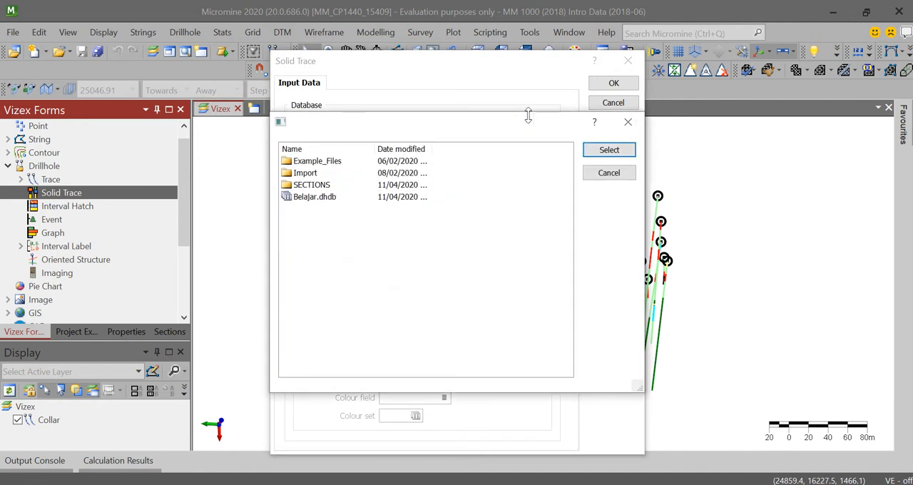
left_click(315, 197)
left_click(606, 149)
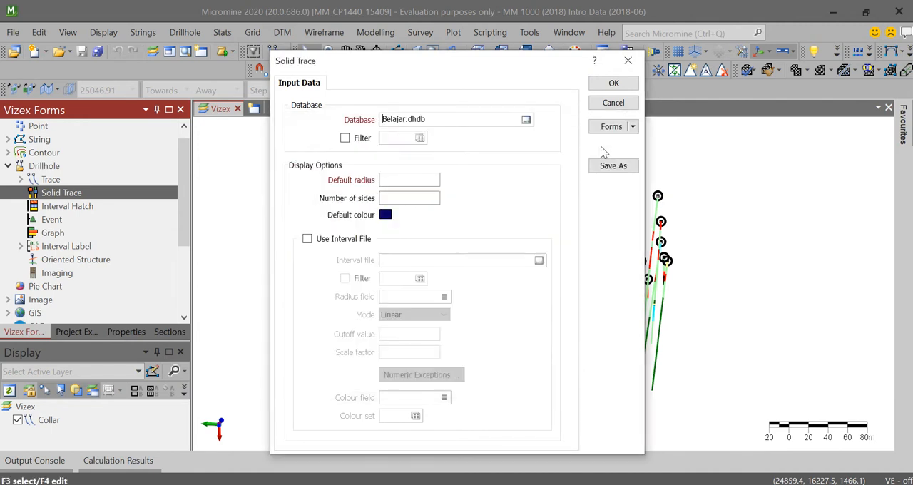
left_click(425, 181)
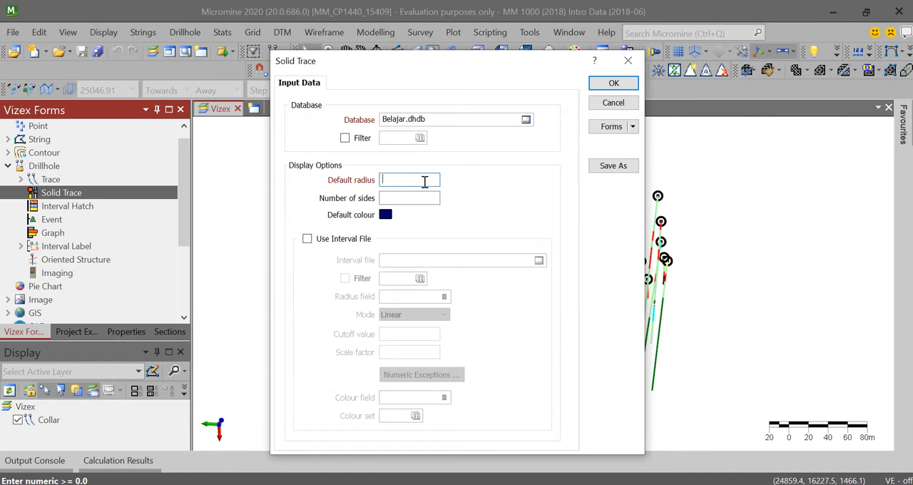
left_click(609, 84)
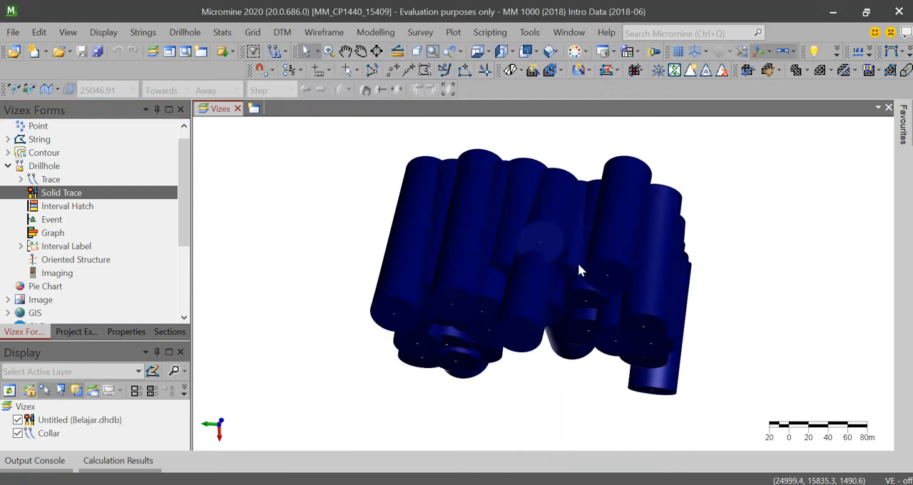
- Rotate and zoom around the solid drillhole traces to examine their thickness and collar positions from several angles
left_click(361, 52)
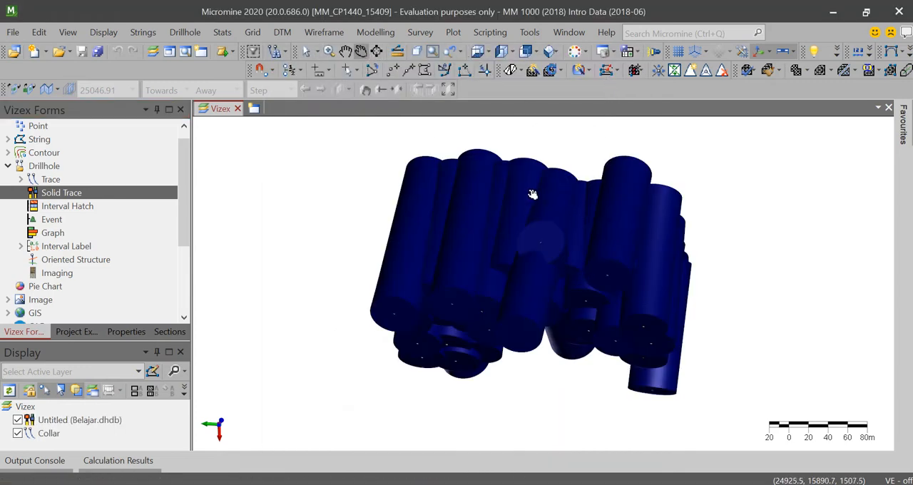
left_click_drag(521, 202, 626, 401)
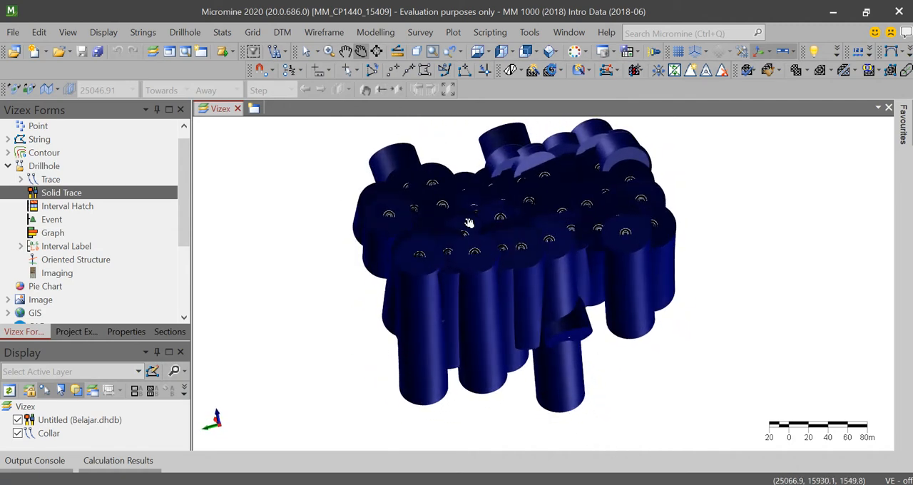
scroll(480, 337, "up", 5)
left_click_drag(466, 370, 677, 306)
left_click_drag(556, 312, 605, 315)
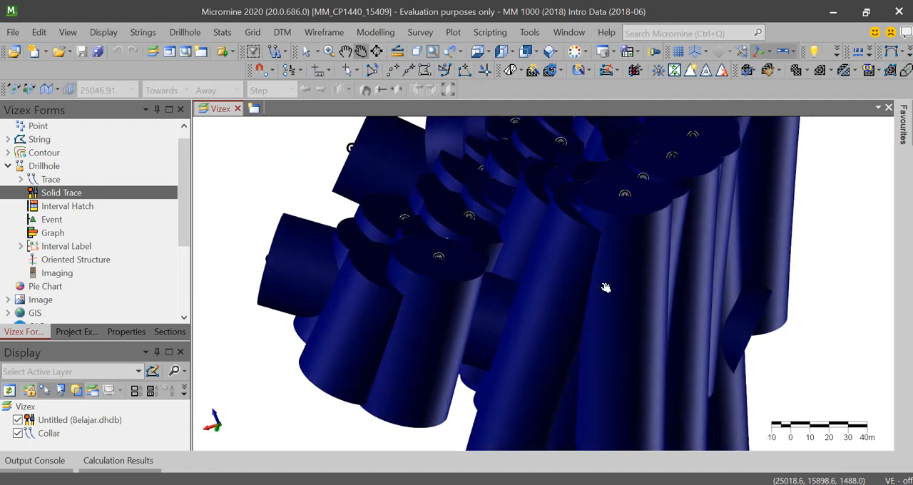
left_click_drag(632, 207, 735, 199)
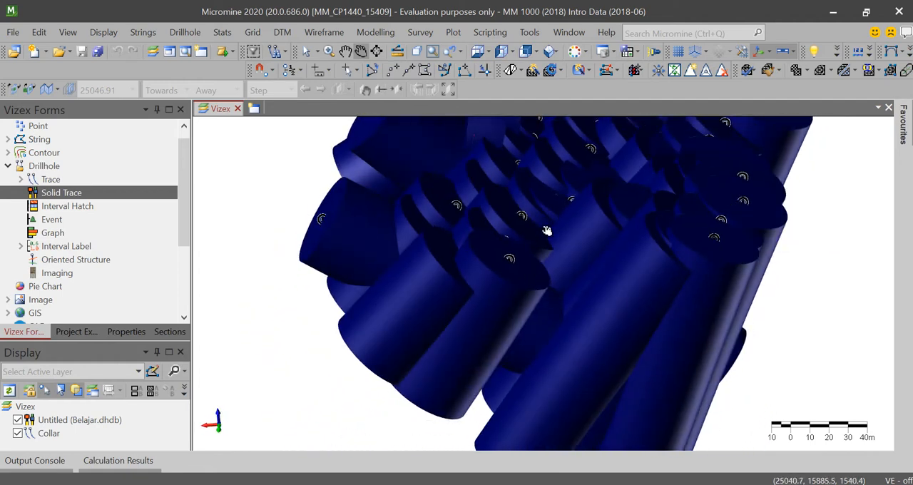
scroll(581, 213, "down", 5)
scroll(583, 212, "up", 5)
left_click_drag(597, 214, 189, 322)
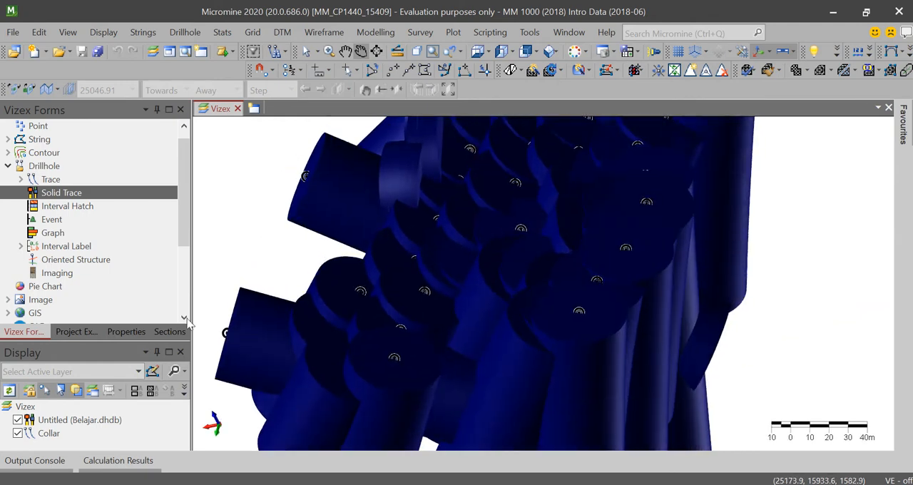
- Save the solid trace layer's form with the title Solidtrace_Collar and hide that layer
left_click(82, 421)
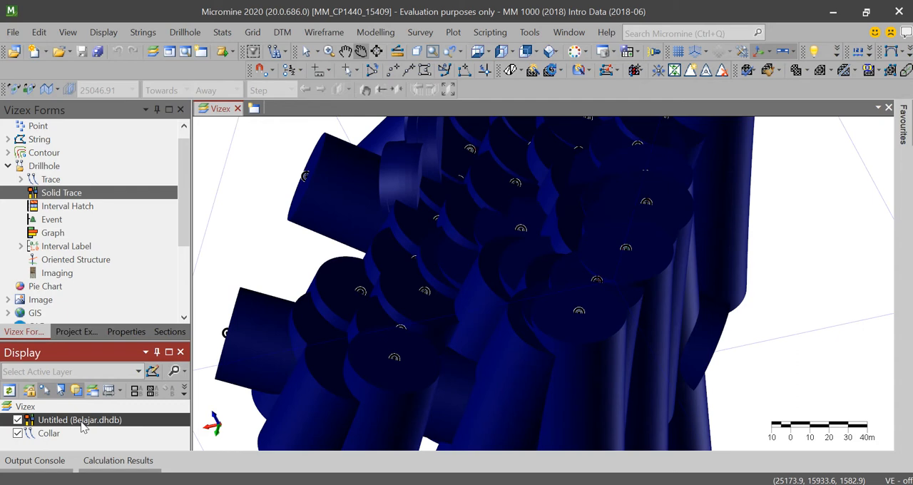
right_click(81, 423)
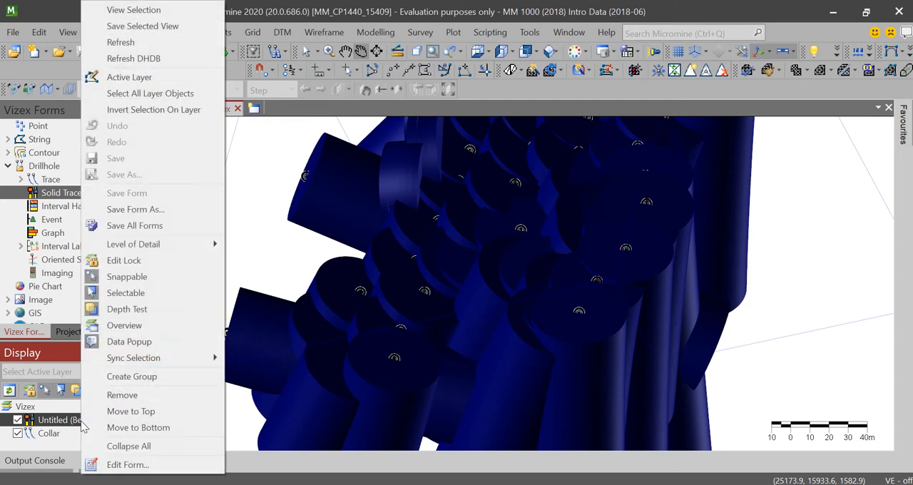
left_click(157, 211)
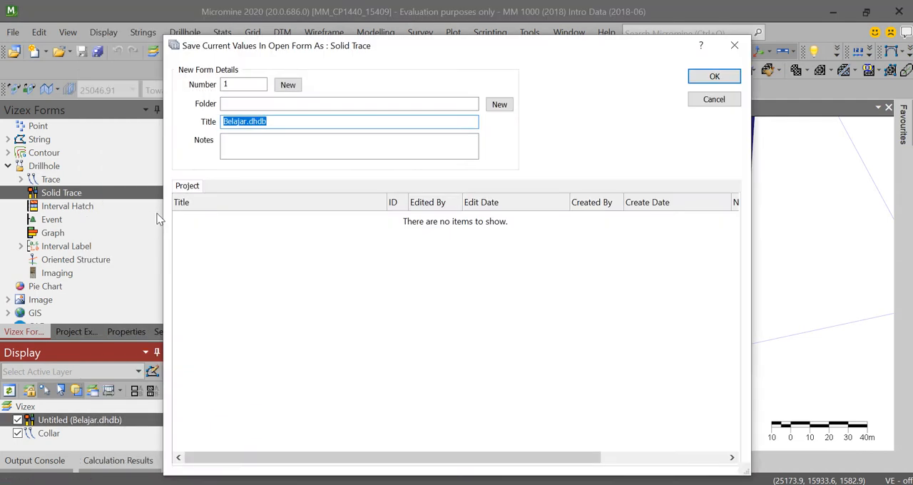
key("BackSpace")
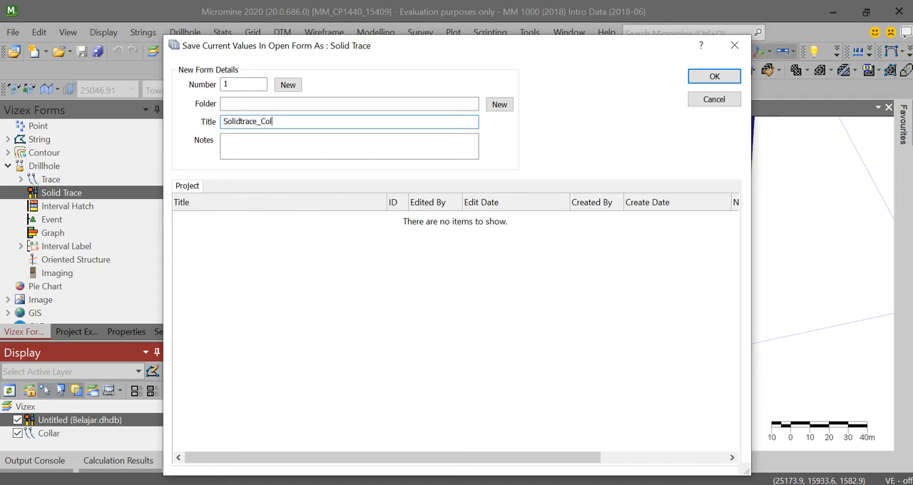
key("Return")
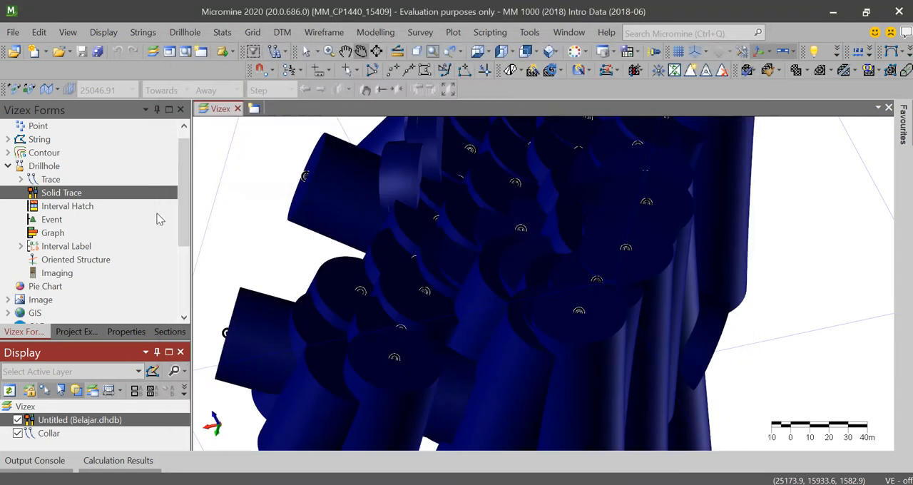
left_click(110, 446)
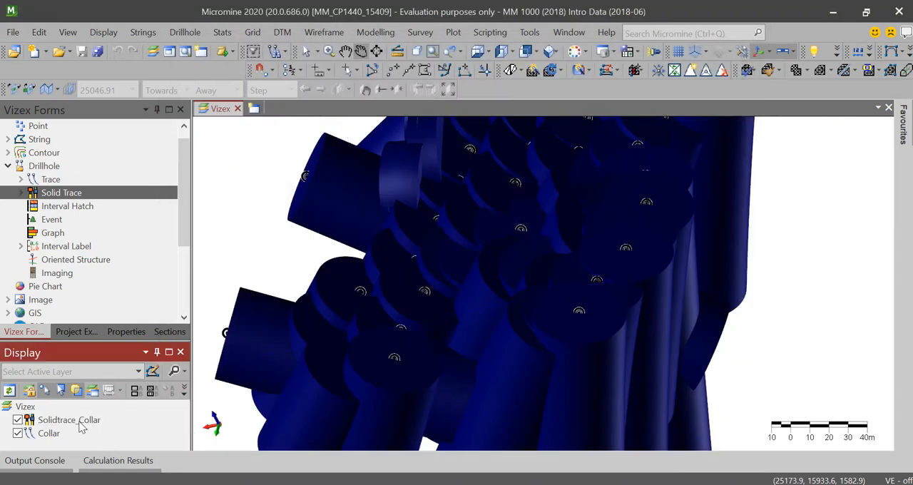
left_click(17, 420)
scroll(503, 314, "down", 2)
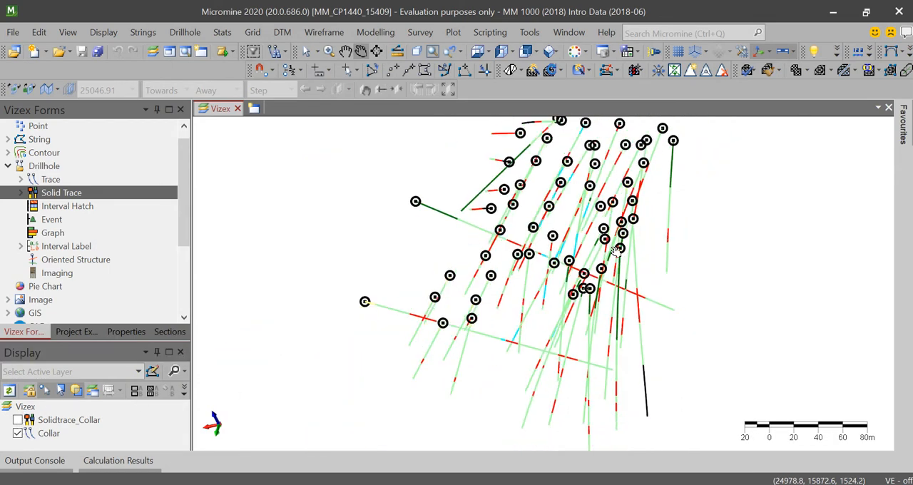
- Add an interval hatch layer from the Belajar.dhdb database using the interval file NVG_Geology.DAT and the default hatching settings
double_click(67, 206)
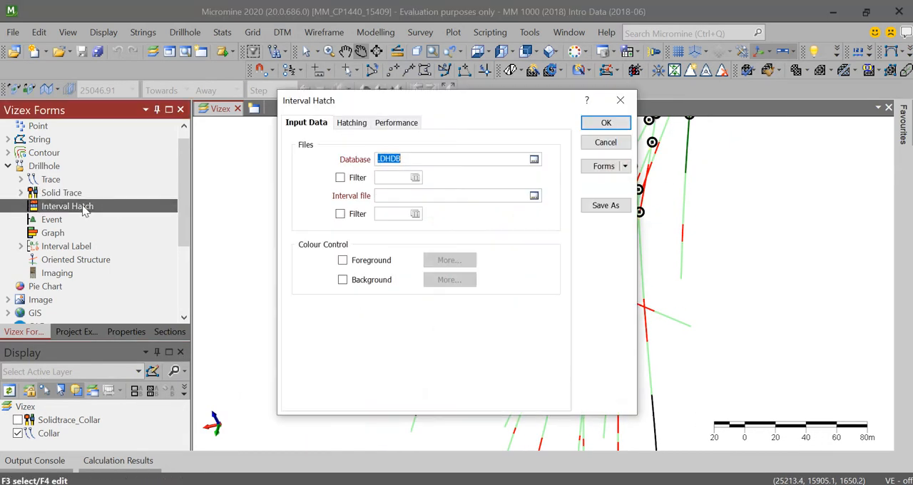
left_click(534, 159)
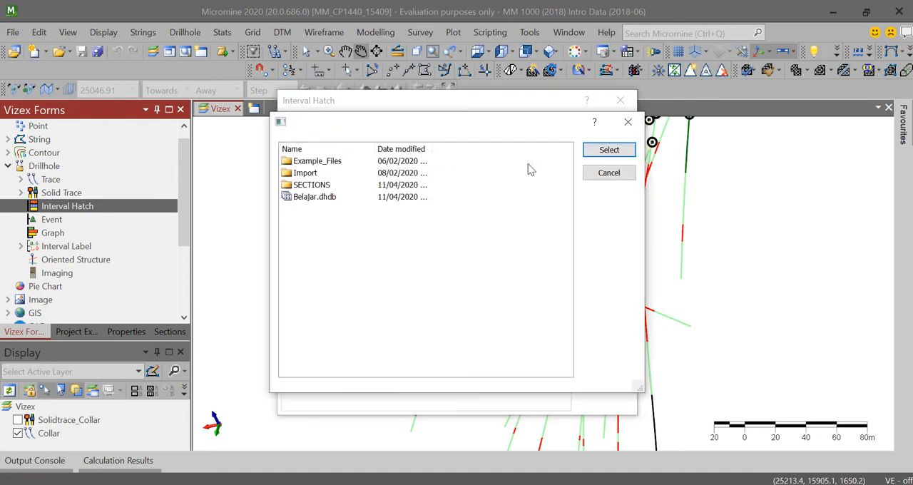
left_click(325, 197)
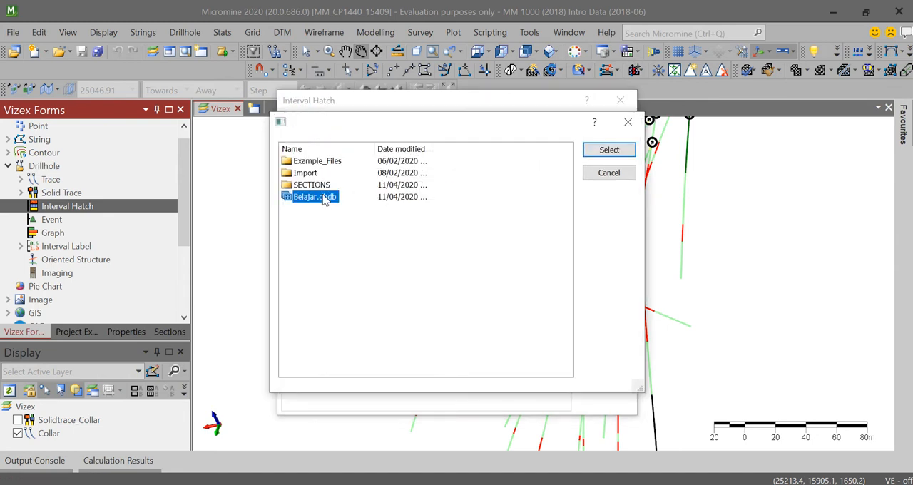
left_click(607, 153)
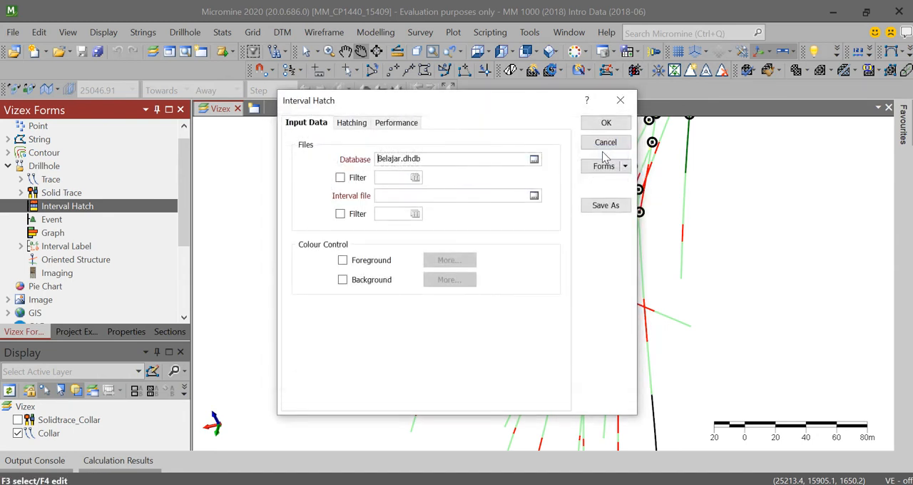
left_click(535, 195)
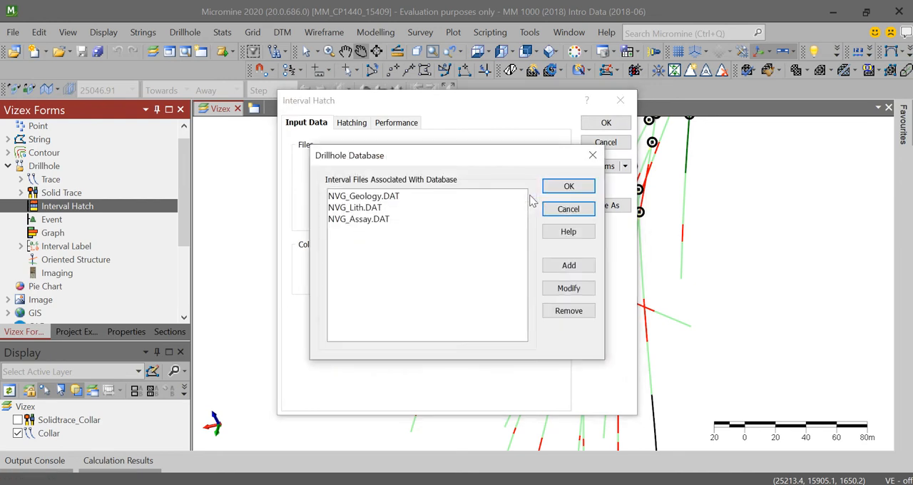
left_click(378, 199)
left_click(569, 187)
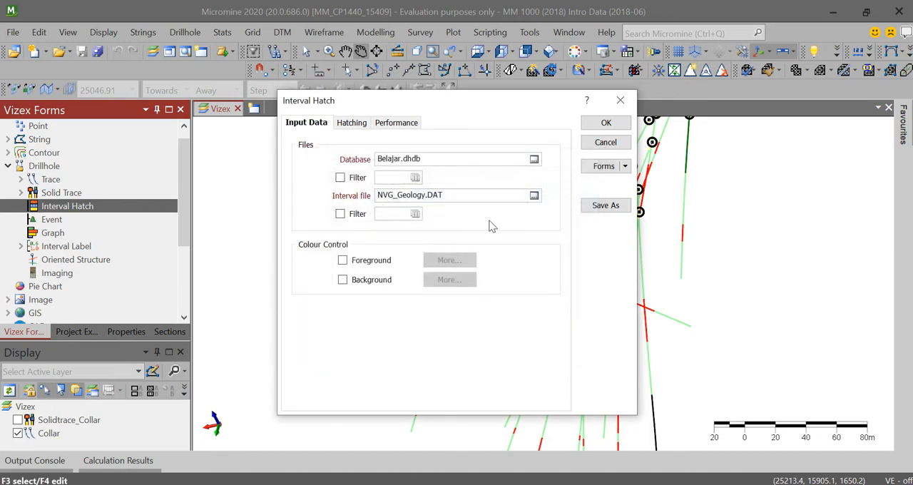
left_click(352, 123)
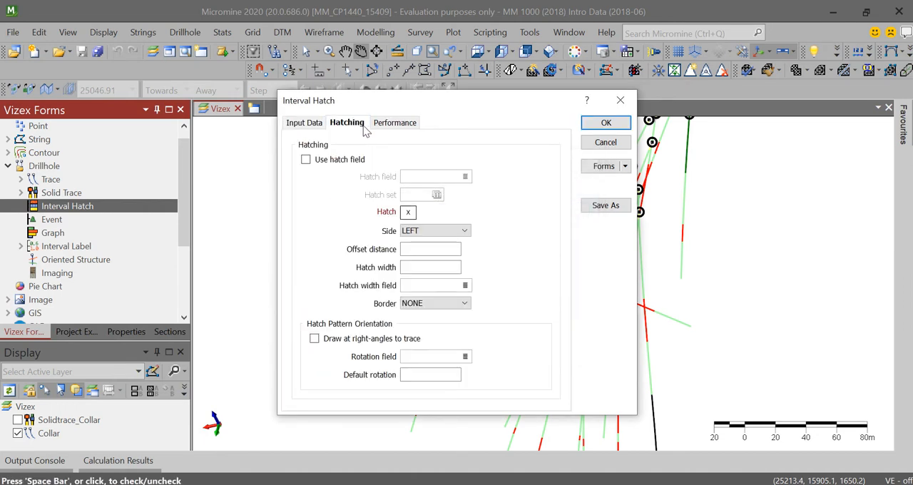
left_click(346, 123)
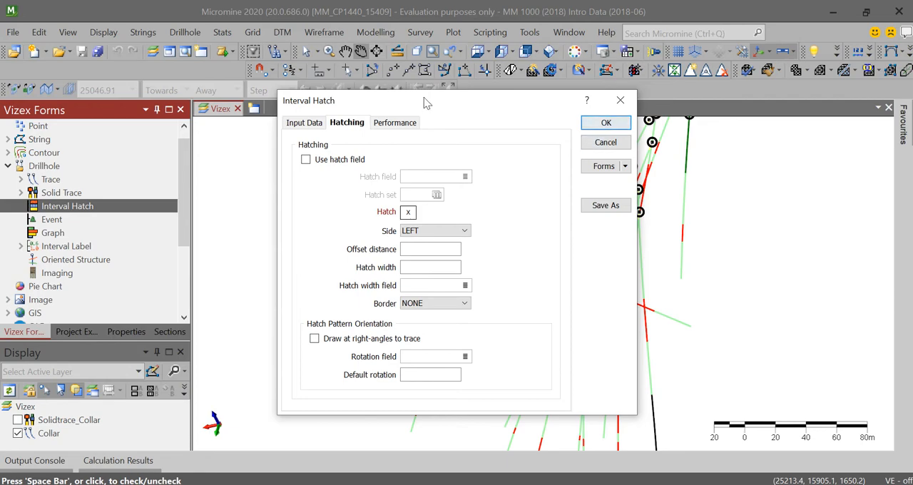
left_click(614, 123)
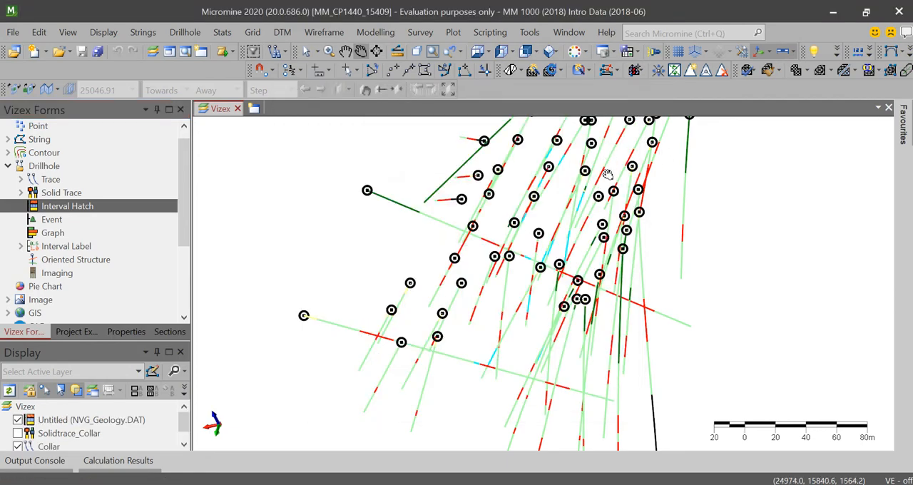
- Enable hatching by field on the untitled NVG_Geology.DAT interval hatch layer and set the hatch field to ALTERATION
scroll(570, 282, "up", 2)
left_click_drag(614, 273, 489, 271)
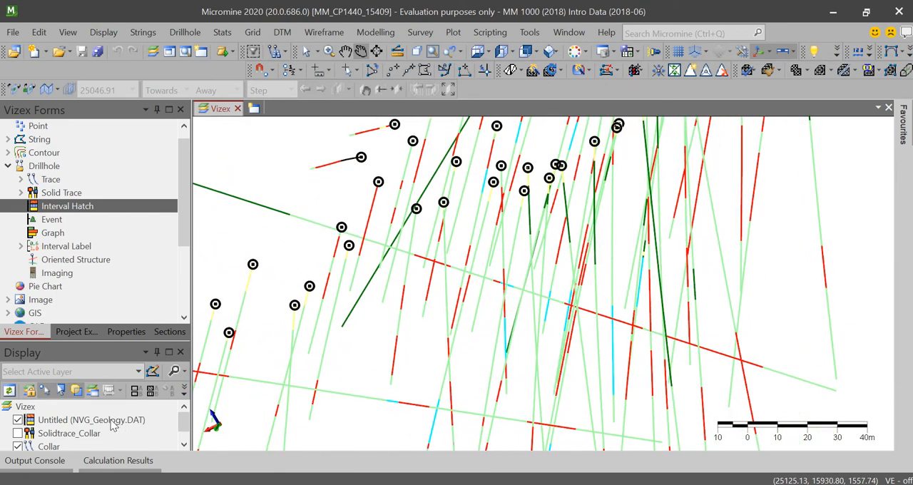
double_click(64, 419)
left_click(349, 160)
left_click(465, 177)
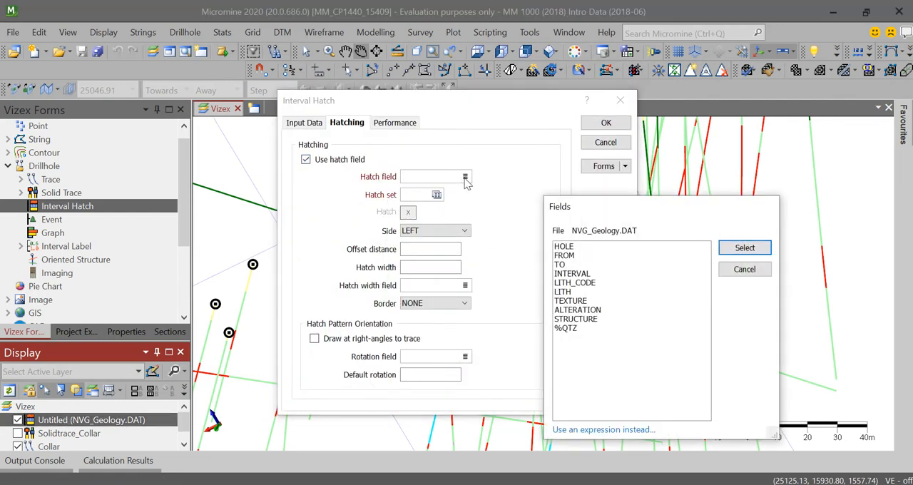
left_click(584, 311)
left_click(744, 248)
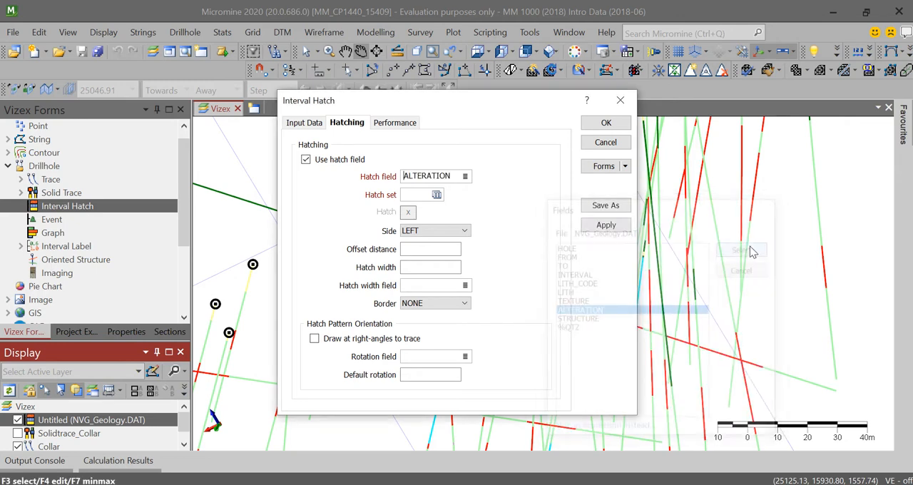
- Build a text hatch set from the ALTERATION field of NVG_Geology, assigning the values CALC, PROP, QRTZ and SIL(W)
left_click(435, 197)
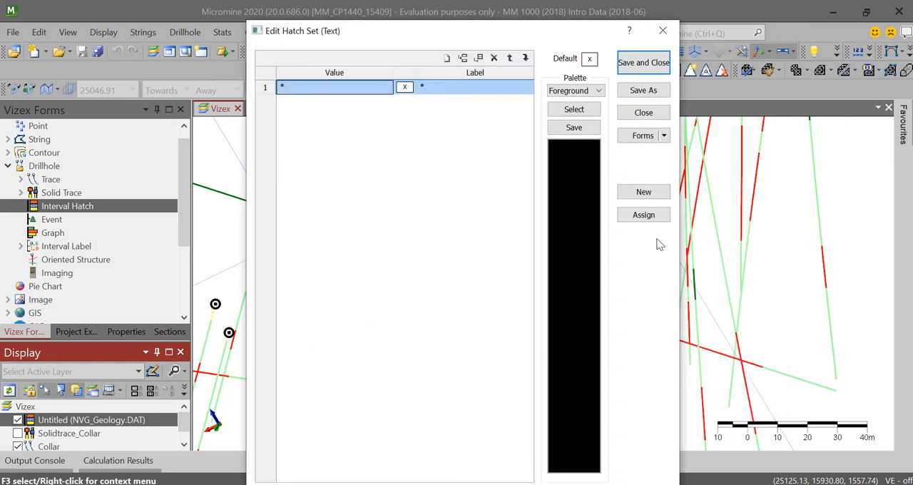
left_click(646, 216)
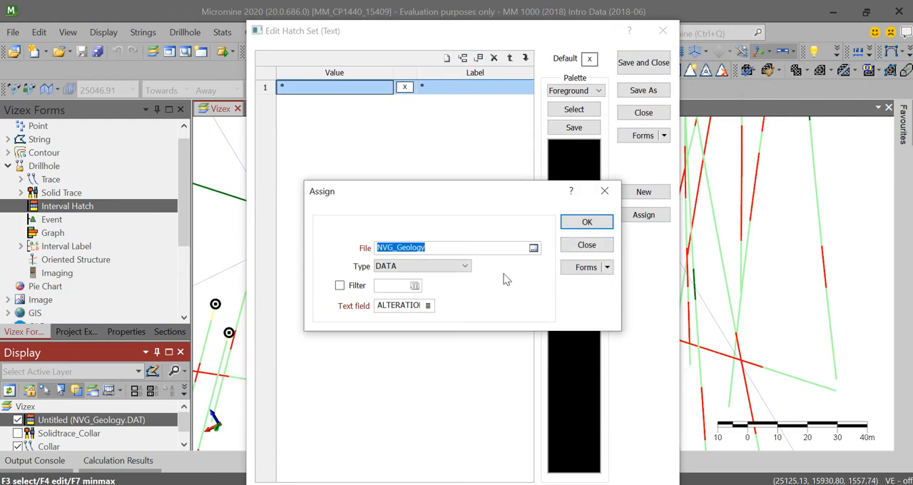
left_click(585, 221)
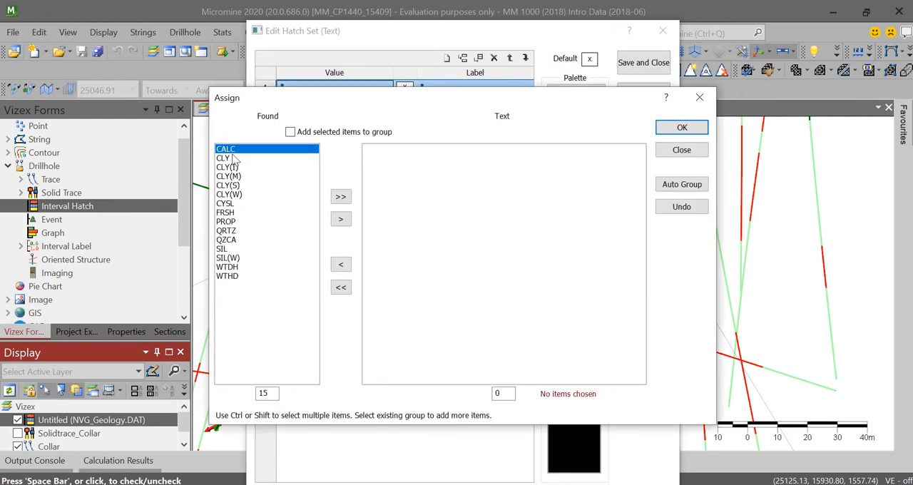
left_click(340, 219)
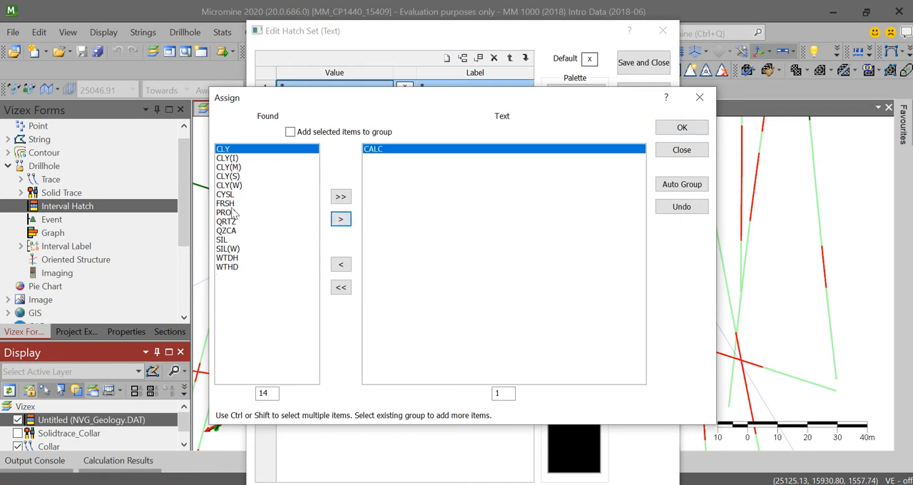
left_click(235, 213)
left_click(340, 219)
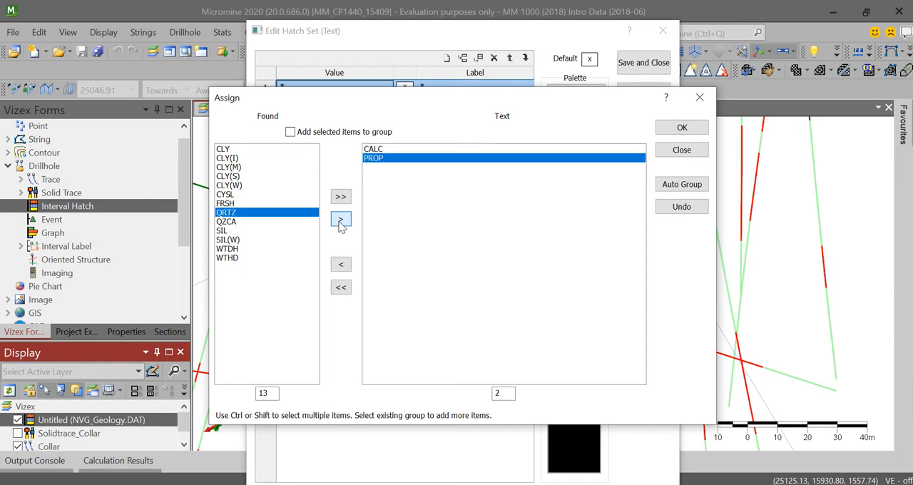
left_click(340, 219)
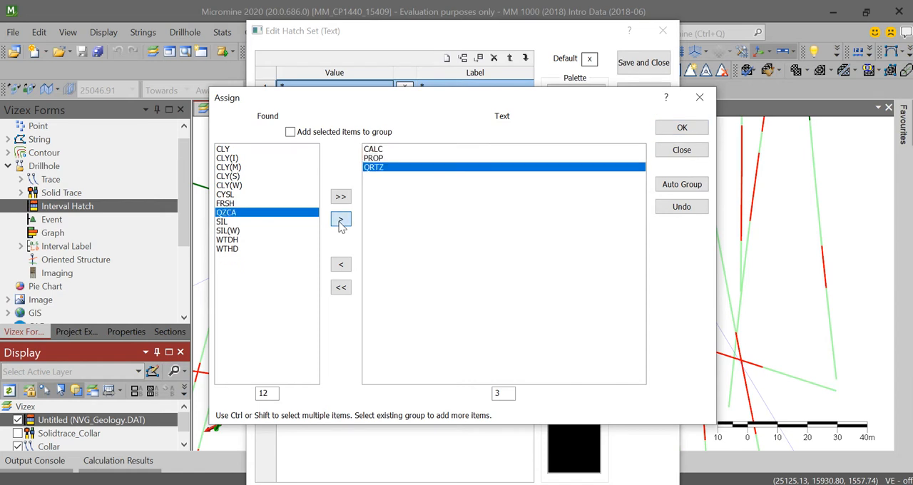
left_click(236, 232)
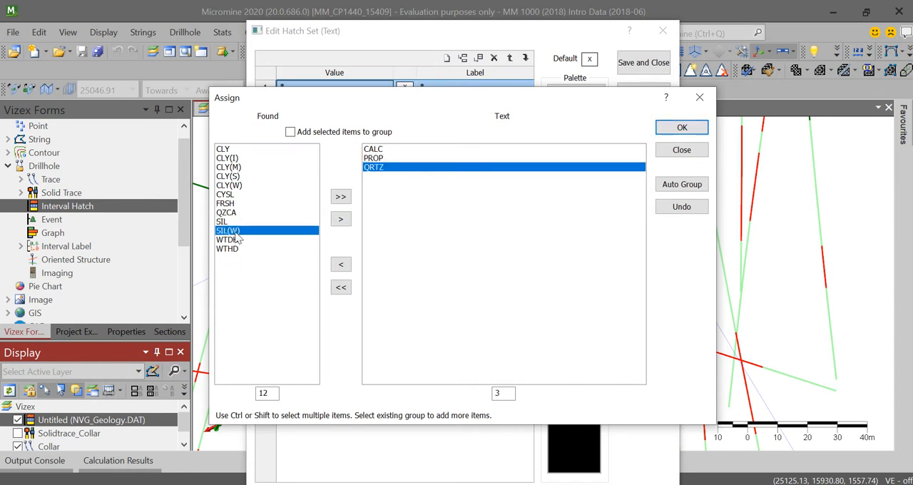
left_click(341, 221)
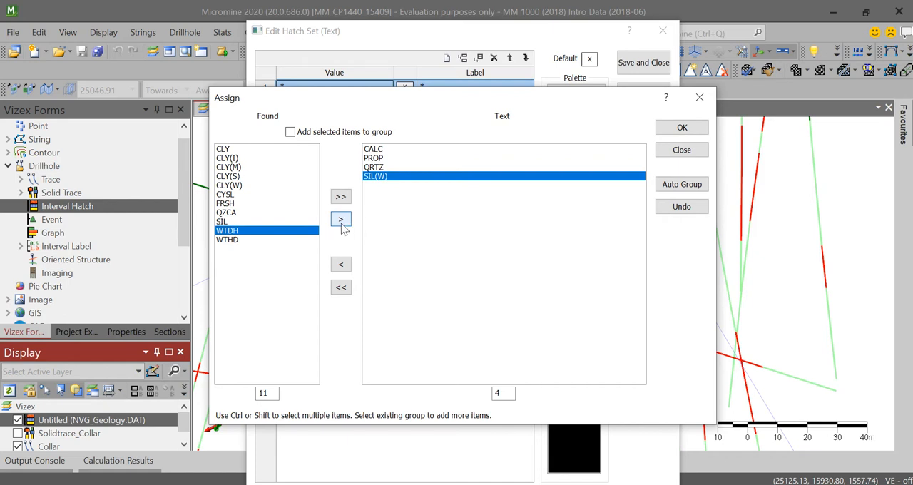
left_click(682, 128)
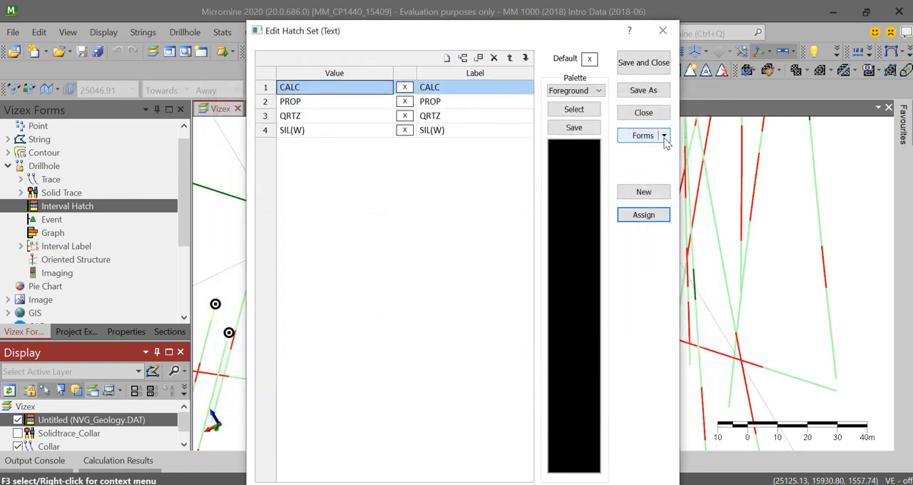
- Give CALC a solid red fill and PROP the fifth pattern of row 4 in red on a blue background
double_click(405, 87)
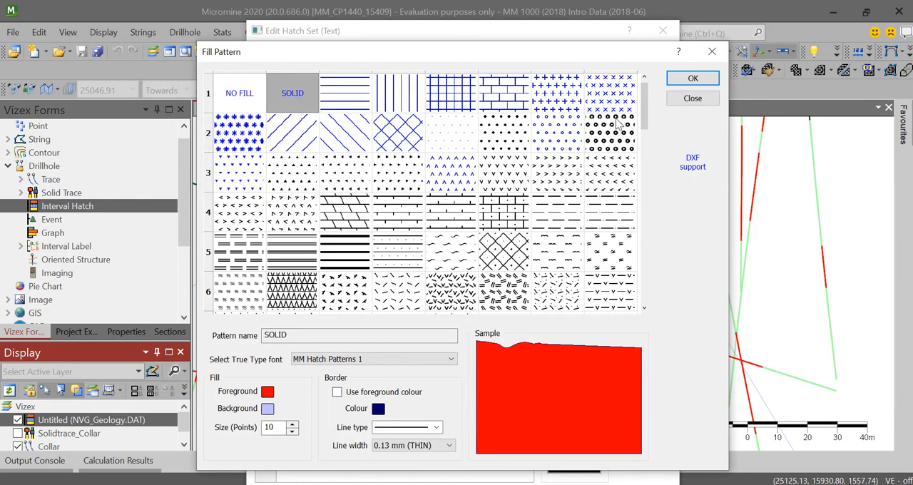
left_click(691, 79)
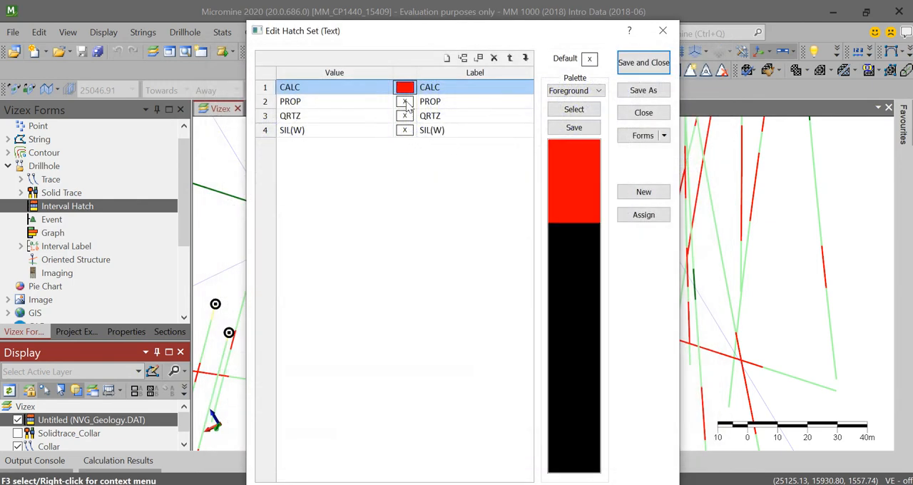
double_click(405, 102)
left_click(450, 219)
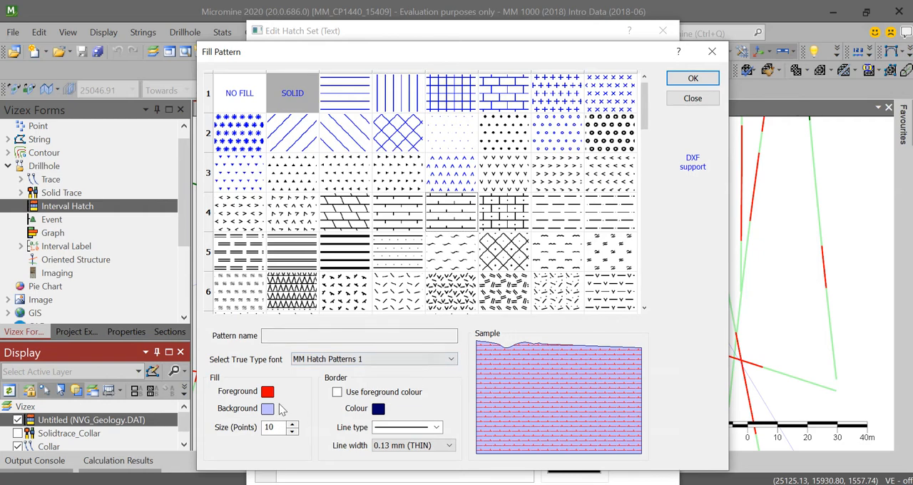
left_click(267, 409)
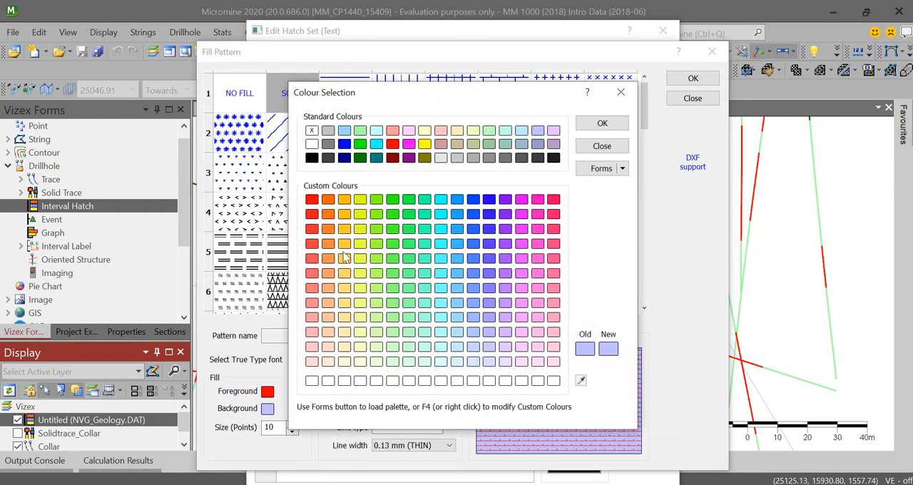
left_click(477, 201)
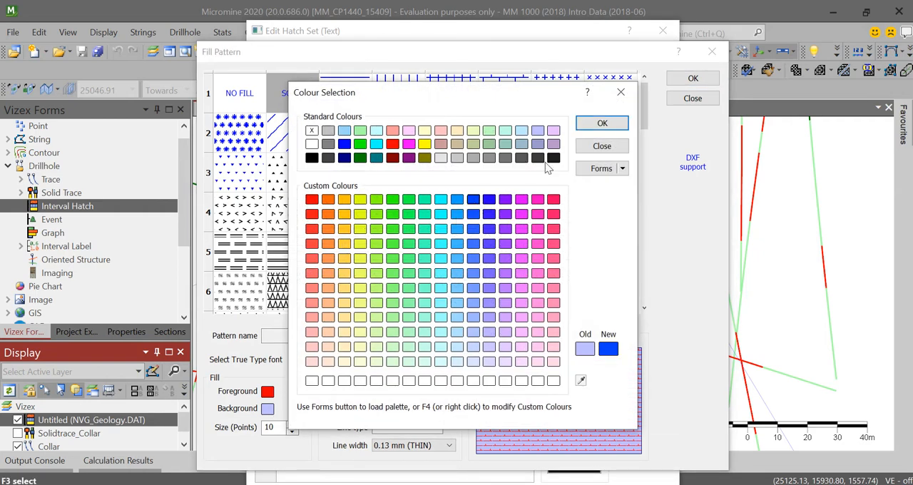
left_click(602, 124)
left_click(694, 80)
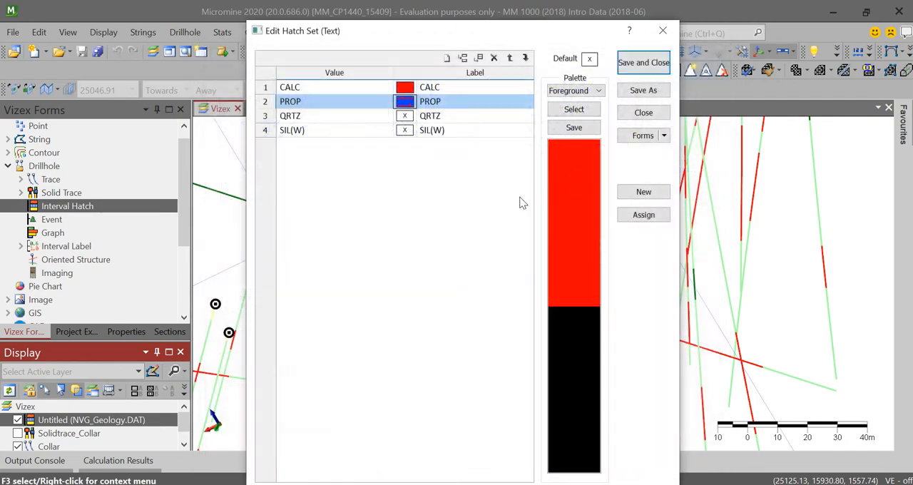
- Give QRTZ the brick-like sixth pattern of row 4 in red on a grey background
double_click(405, 116)
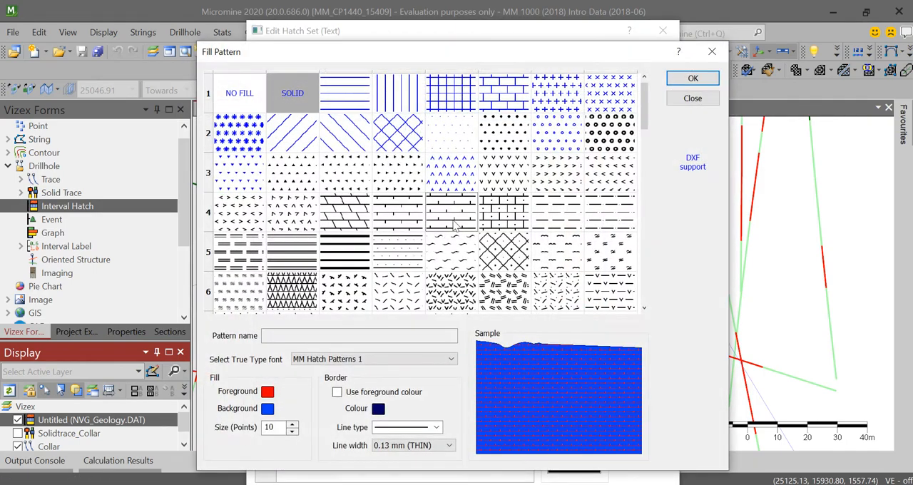
left_click(509, 222)
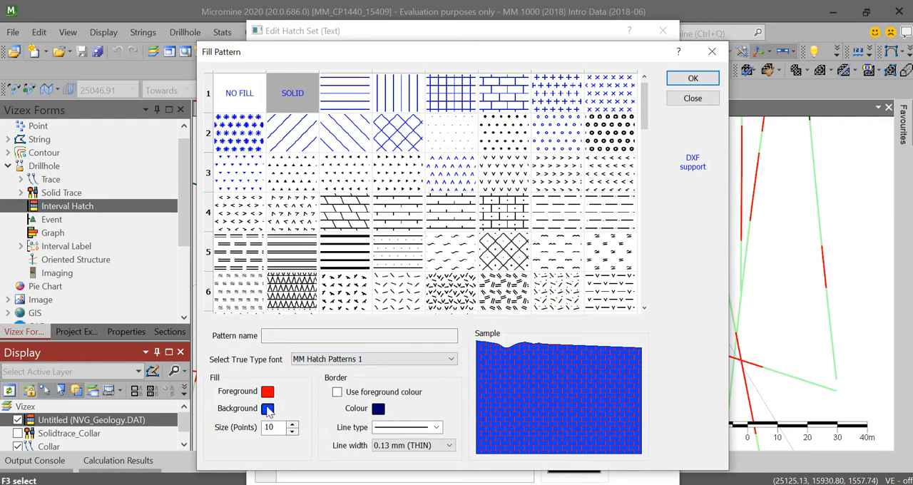
left_click(267, 410)
left_click(331, 145)
left_click(602, 123)
left_click(693, 78)
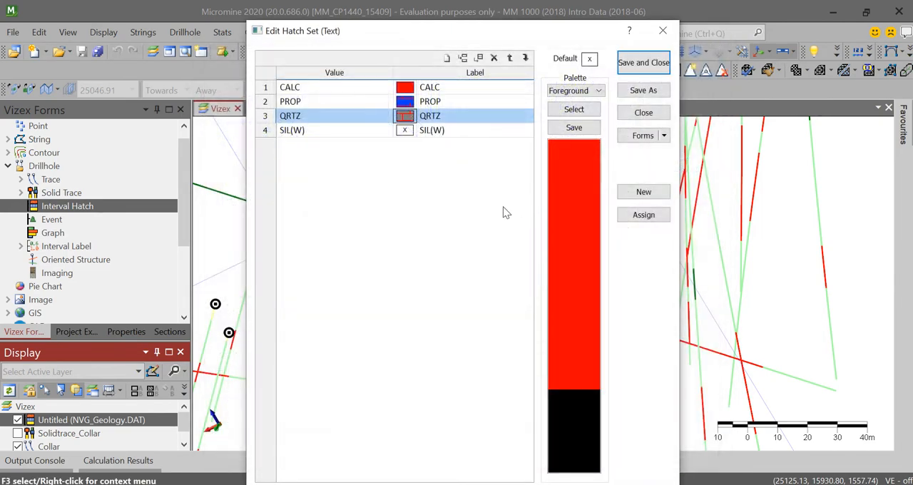
- Give SIL(W) a solid fill with magenta as both its background and foreground colour
double_click(405, 130)
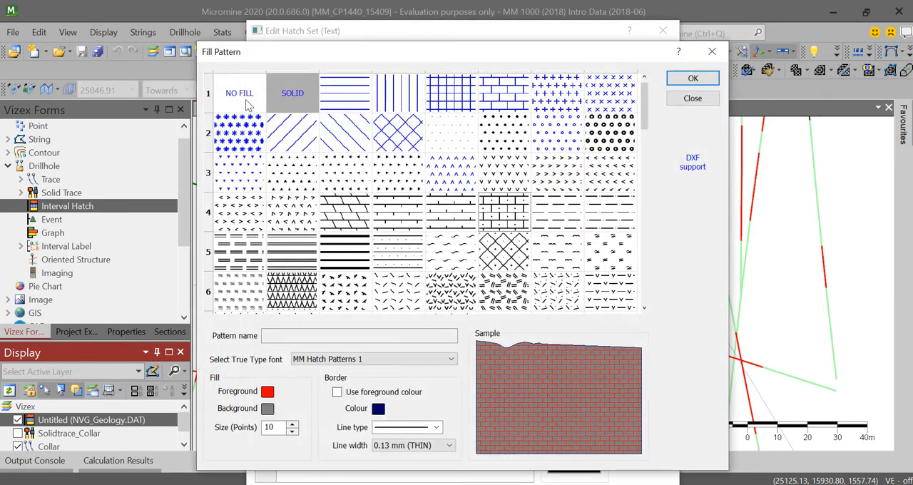
left_click(292, 100)
left_click(267, 410)
left_click(537, 220)
left_click(602, 122)
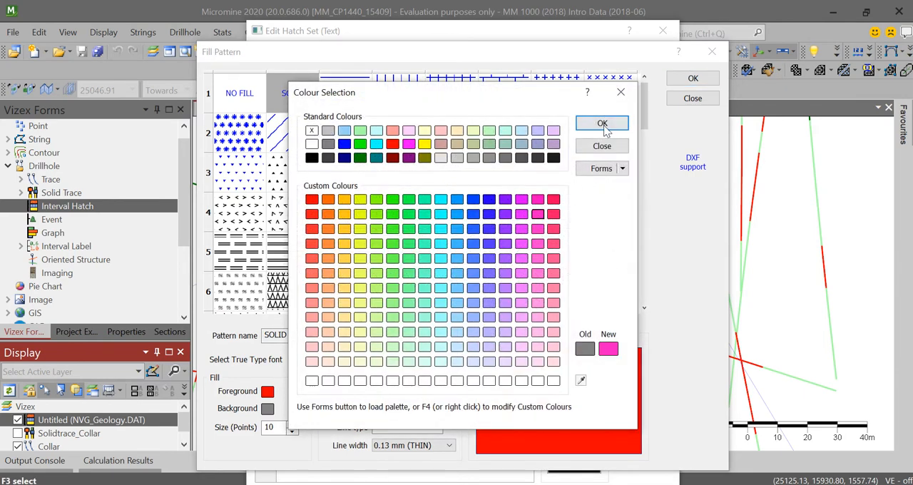
left_click(691, 78)
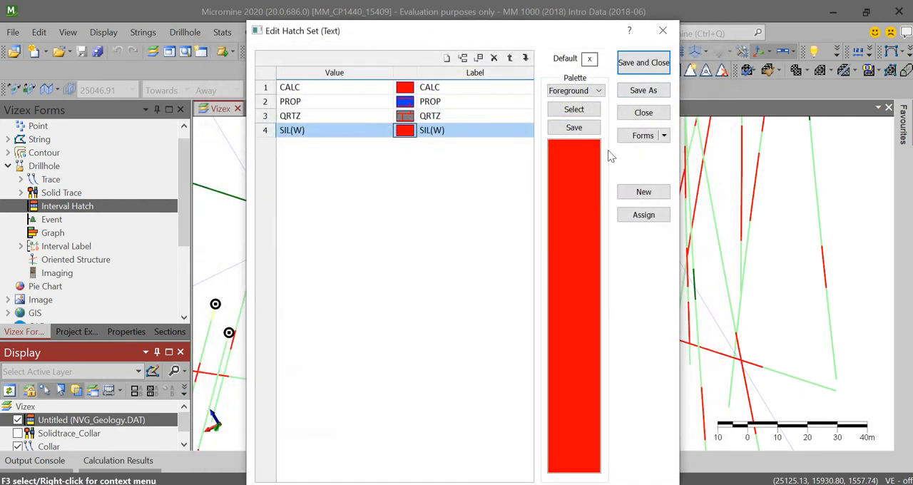
left_click(404, 134)
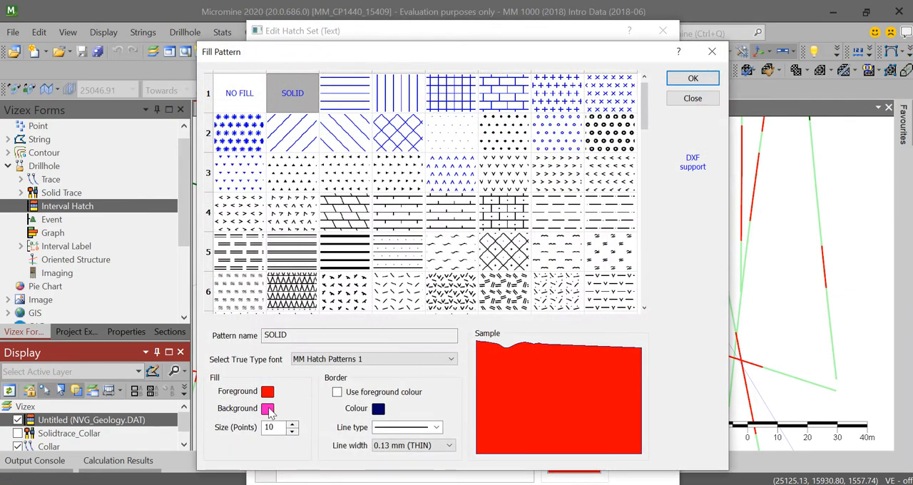
left_click(268, 392)
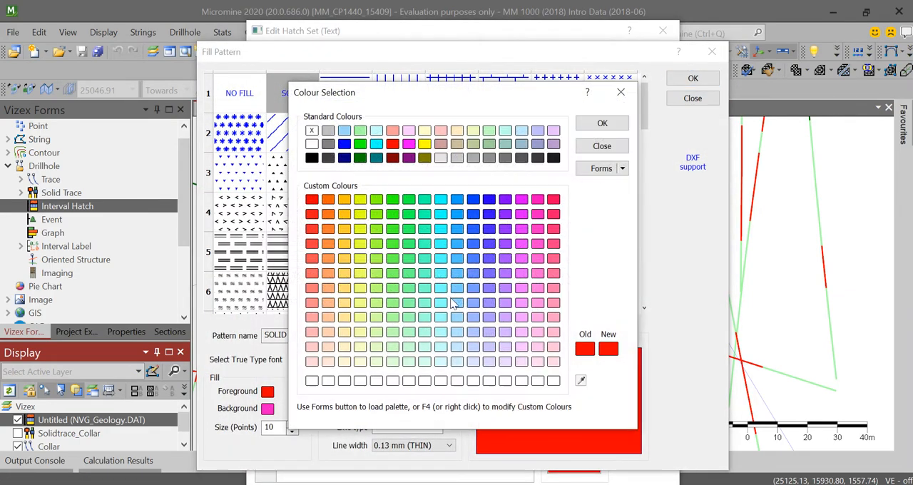
left_click(537, 207)
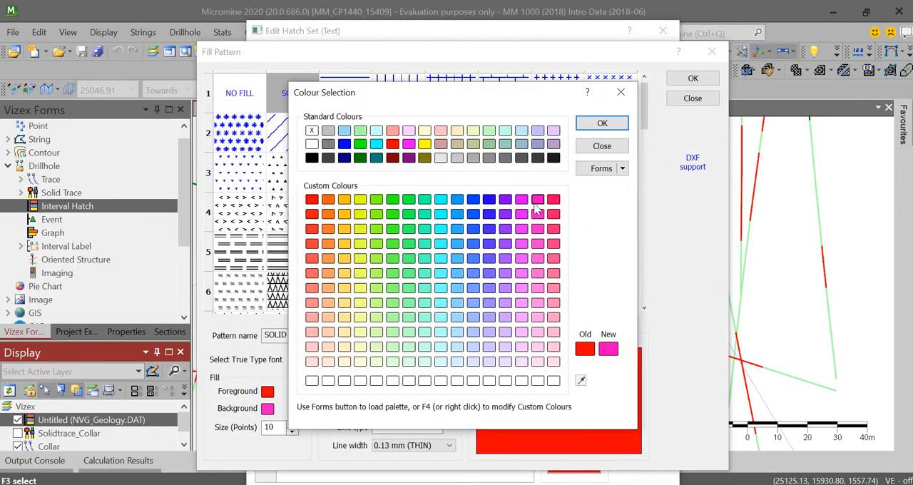
left_click(602, 123)
left_click(690, 79)
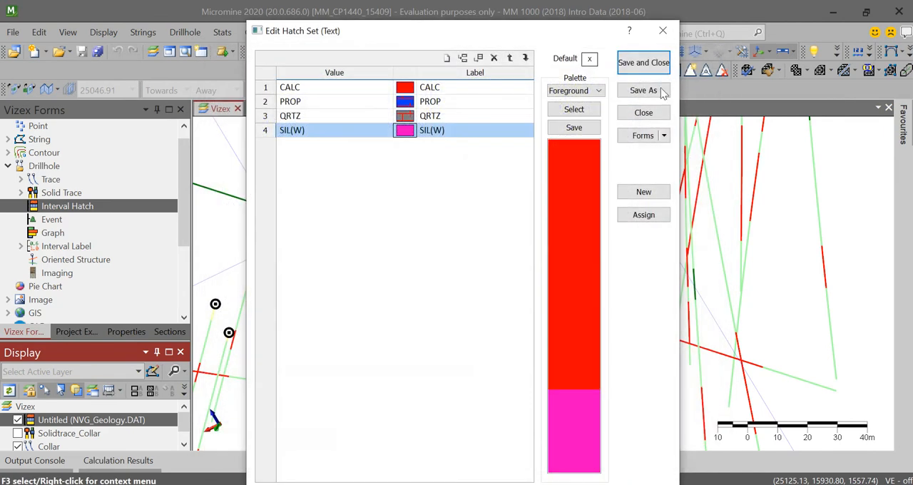
- Save the hatch set as a new form titled hatch
left_click(646, 135)
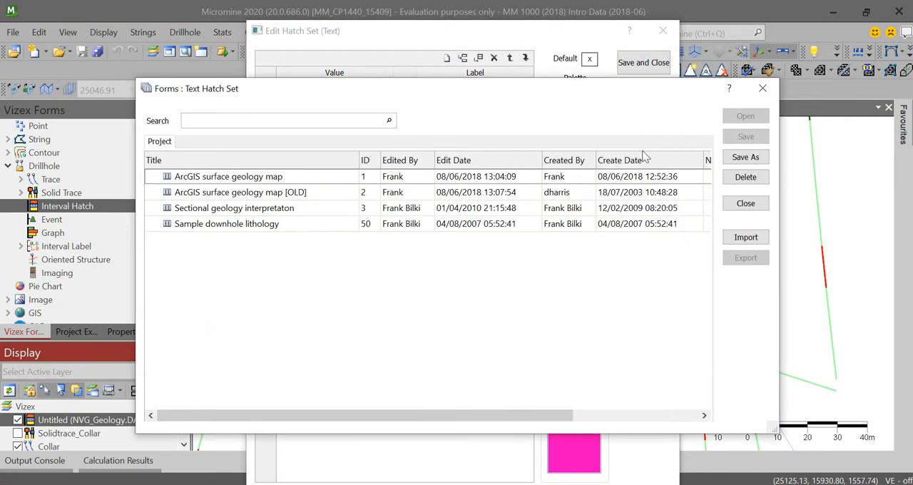
left_click(746, 157)
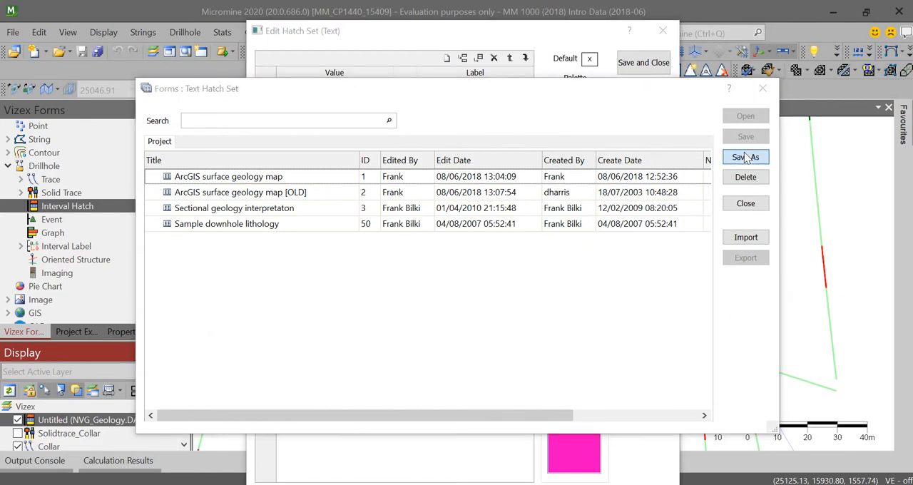
type("hatch")
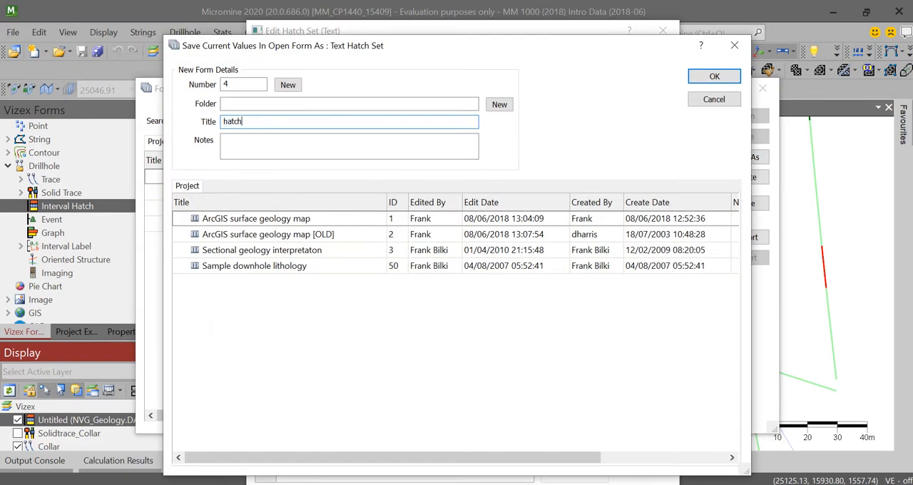
key("Return")
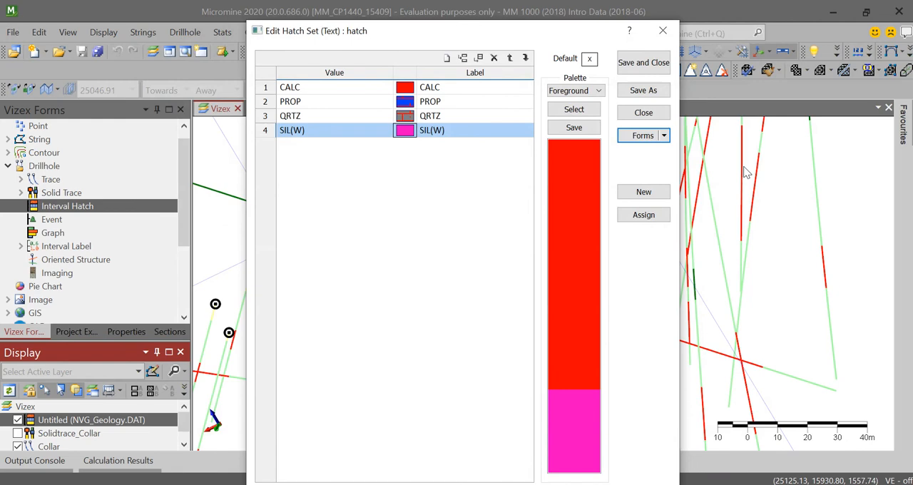
- Load the saved hatch set Sectional geology interpretaton and apply it as the layer's hatch set
left_click(657, 136)
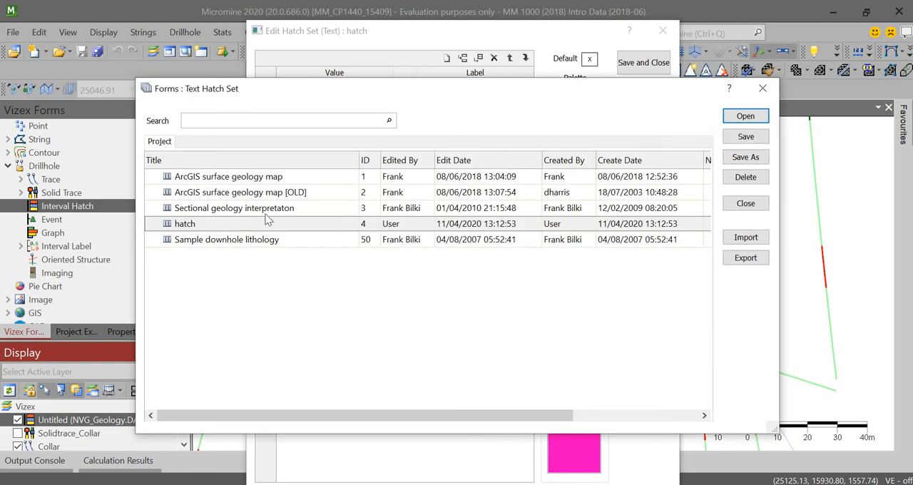
left_click(251, 209)
left_click(745, 115)
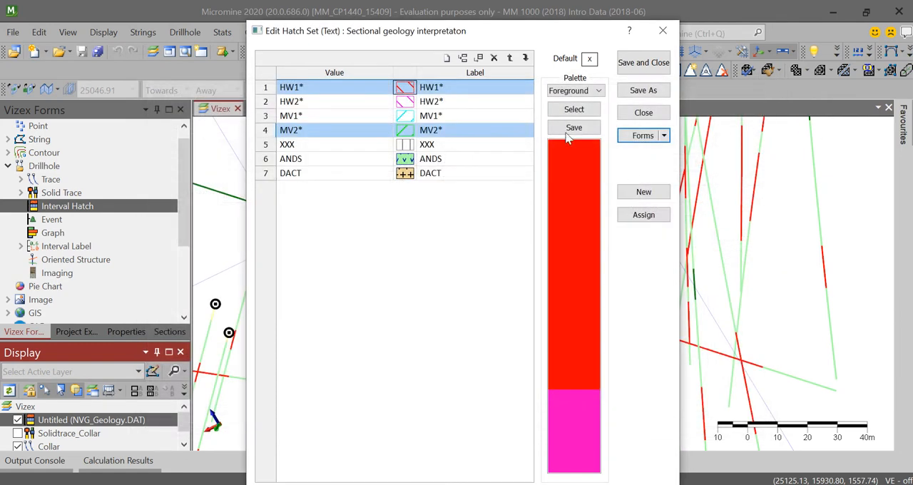
left_click(643, 63)
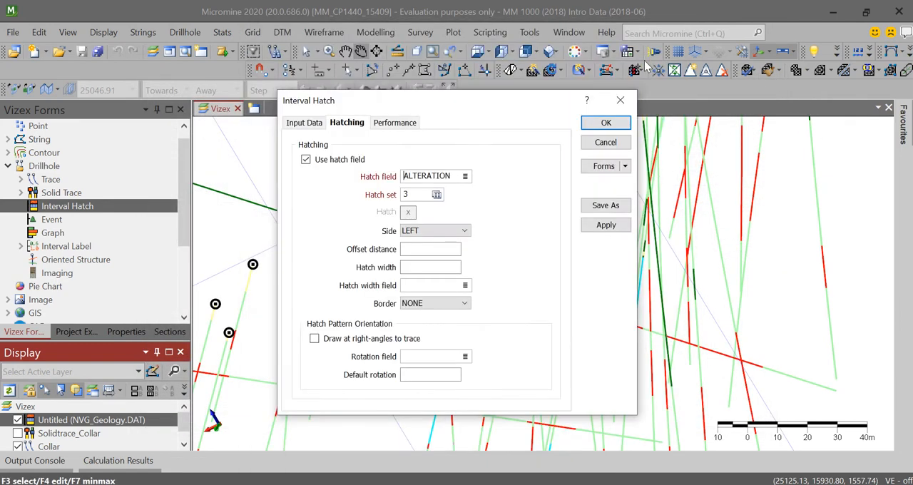
- Confirm the interval hatch settings and examine the alteration hatching along the drillholes in 3D
left_click(607, 122)
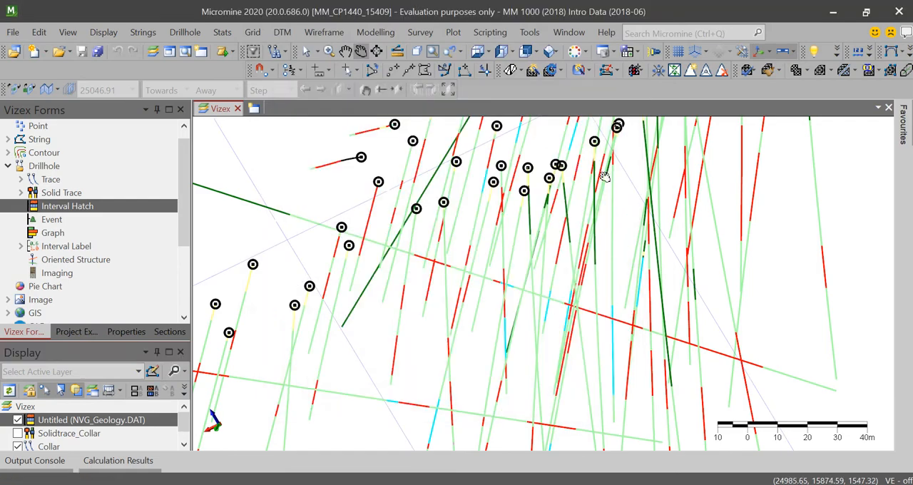
scroll(585, 219, "down", 3)
left_click_drag(603, 261, 585, 269)
scroll(625, 226, "up", 13)
scroll(674, 247, "down", 10)
right_click_drag(617, 225, 504, 266)
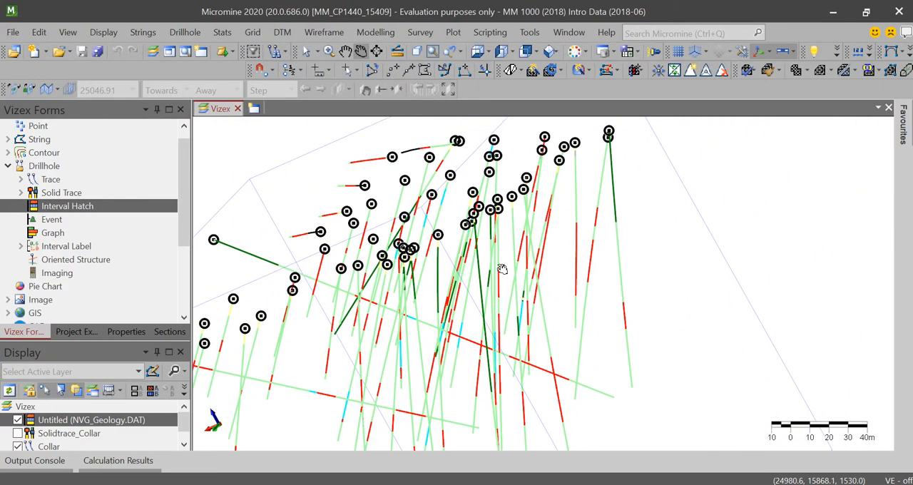
scroll(499, 265, "down", 4)
left_click_drag(488, 275, 455, 260)
scroll(454, 262, "up", 8)
left_click_drag(490, 331, 450, 213)
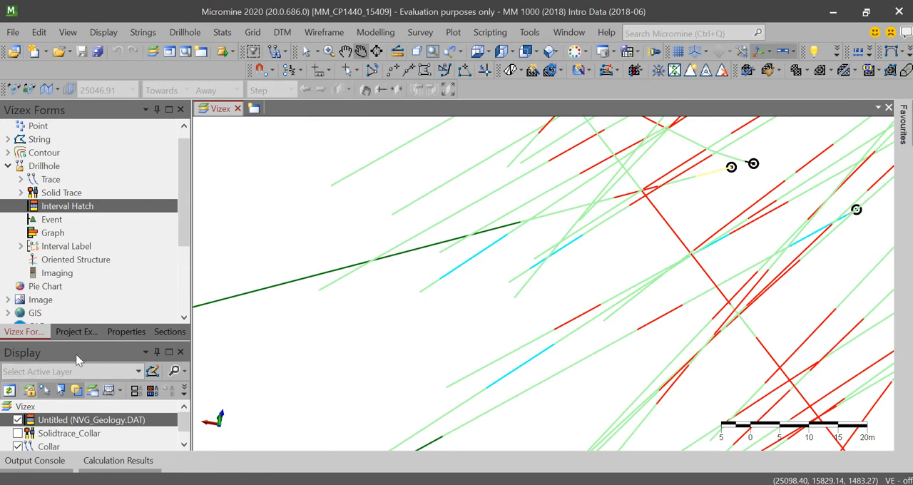
- Set the hatch width of the NVG_Geology.DAT interval hatch layer to 10 and apply it to the drillholes
double_click(64, 421)
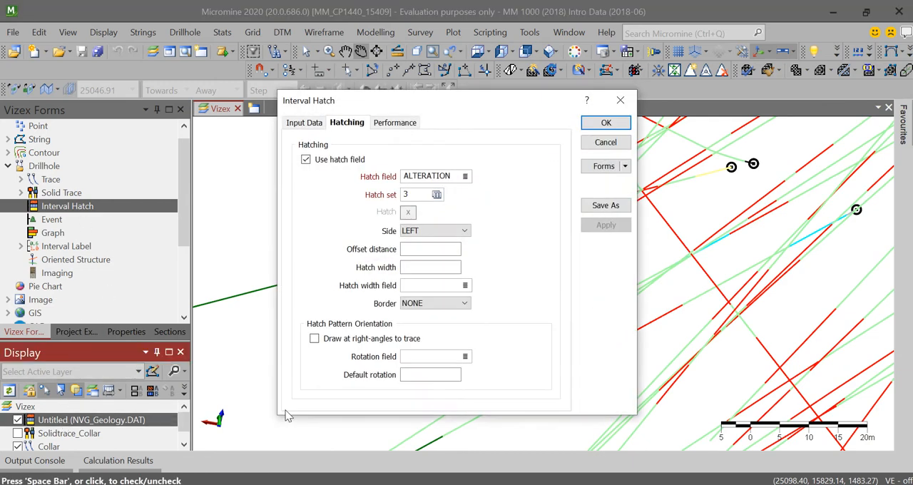
left_click(450, 250)
left_click(443, 267)
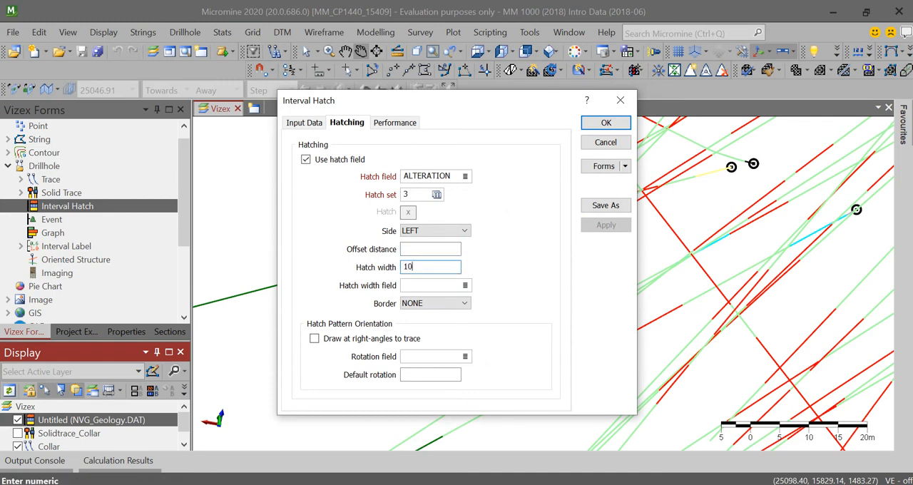
left_click(600, 122)
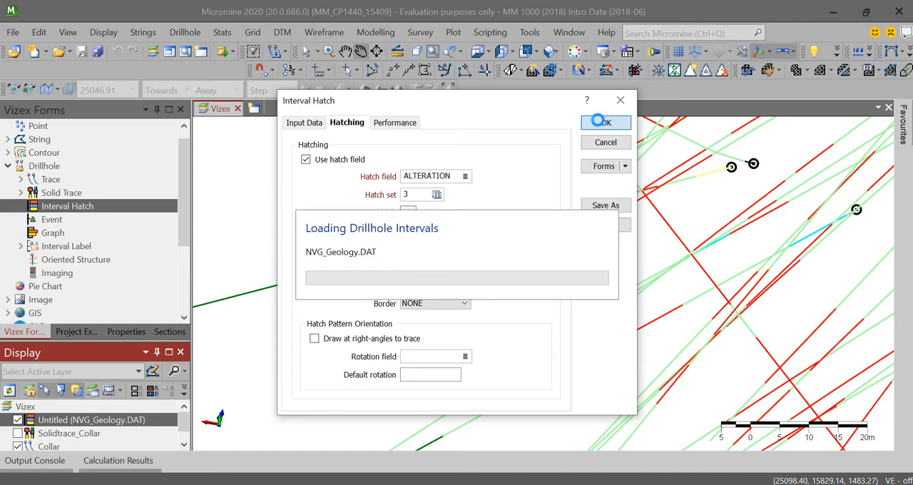
scroll(640, 243, "down", 2)
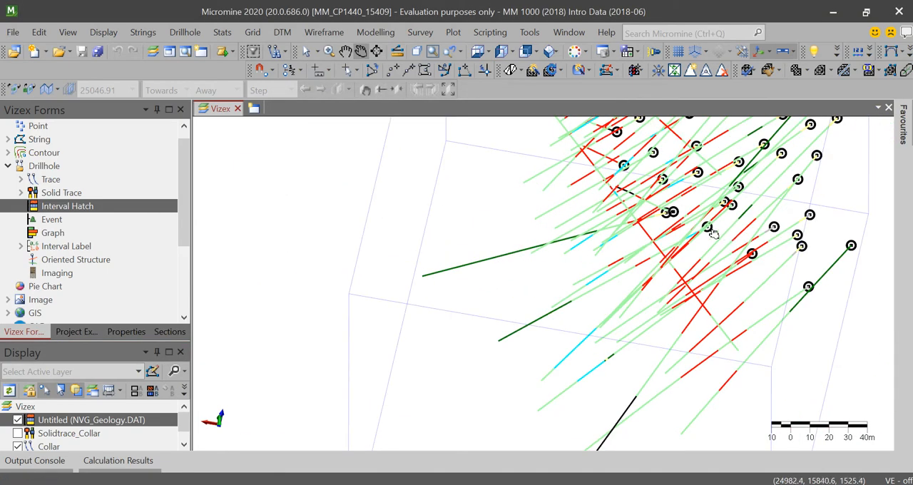
left_click_drag(714, 233, 540, 240)
- Review the interval hatch layer's input files, hatch options and level-of-detail settings
double_click(106, 423)
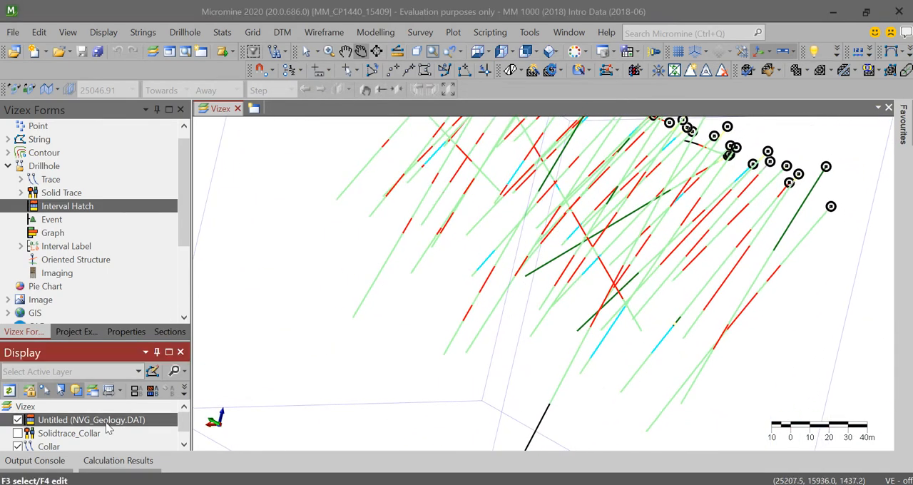
left_click(305, 122)
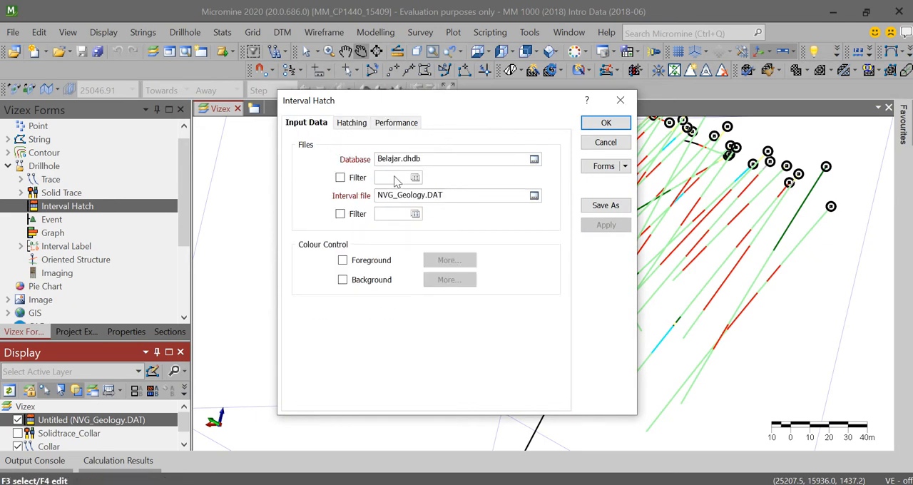
left_click(352, 123)
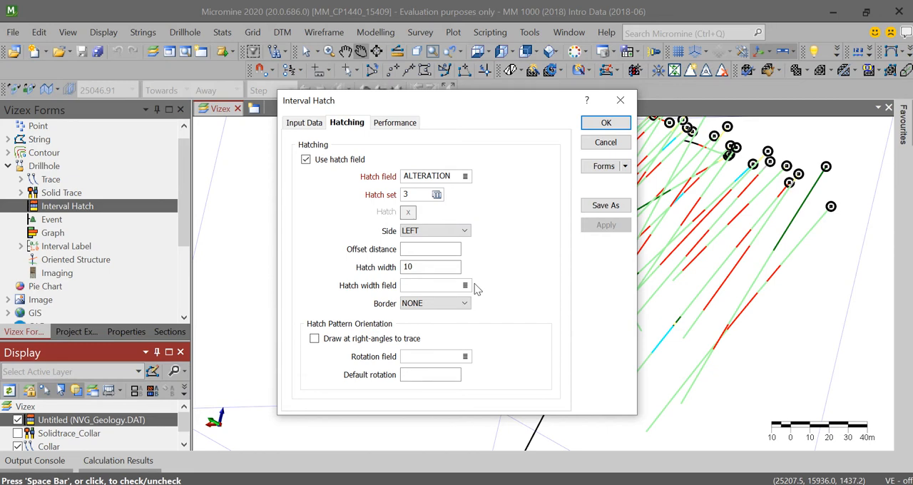
left_click(391, 127)
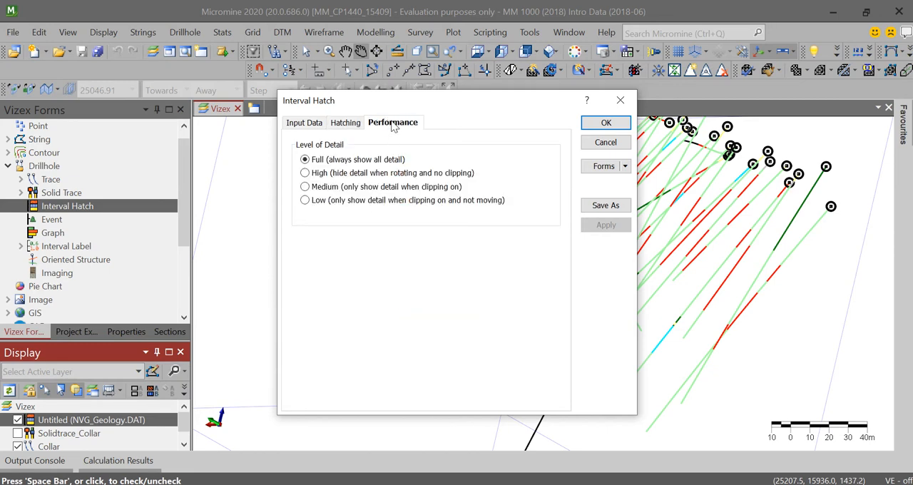
left_click(349, 124)
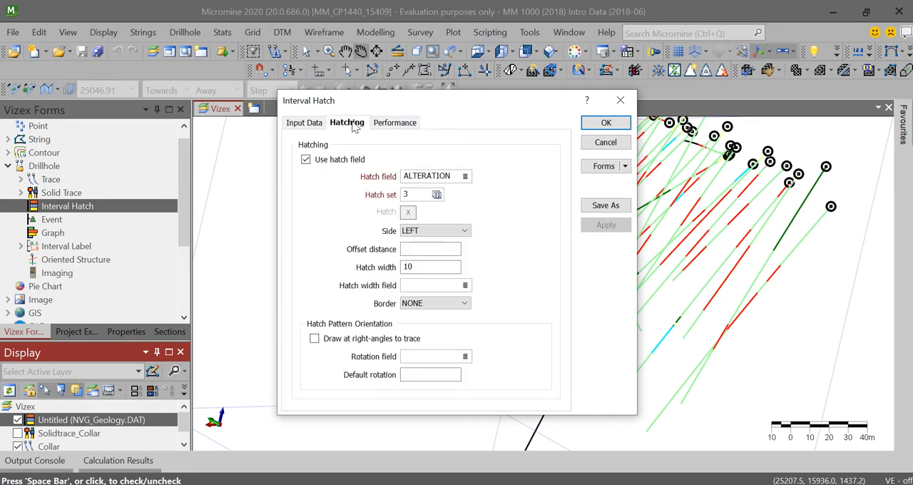
left_click(312, 127)
left_click(389, 126)
left_click(358, 127)
right_click(409, 217)
key("Escape")
- Set the hatch side to RIGHT with an offset distance of 10, and check the drillholes in 3D
left_click(423, 233)
left_click(427, 248)
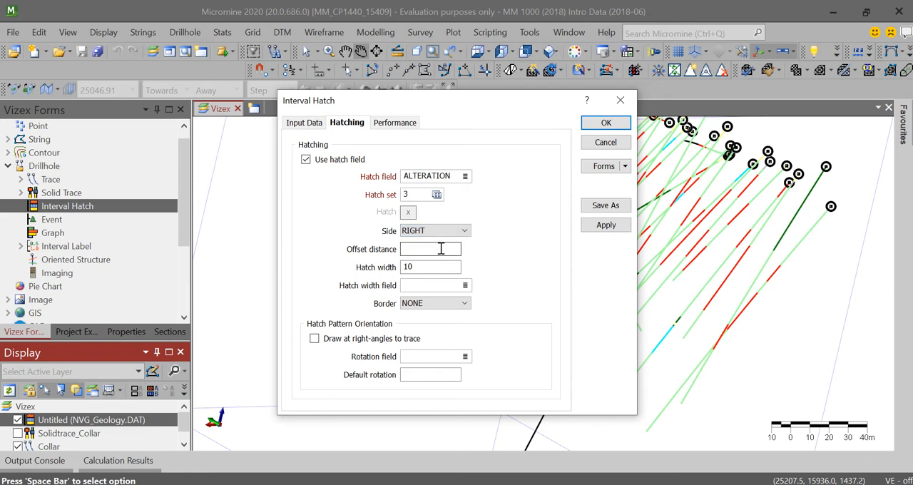
left_click(441, 247)
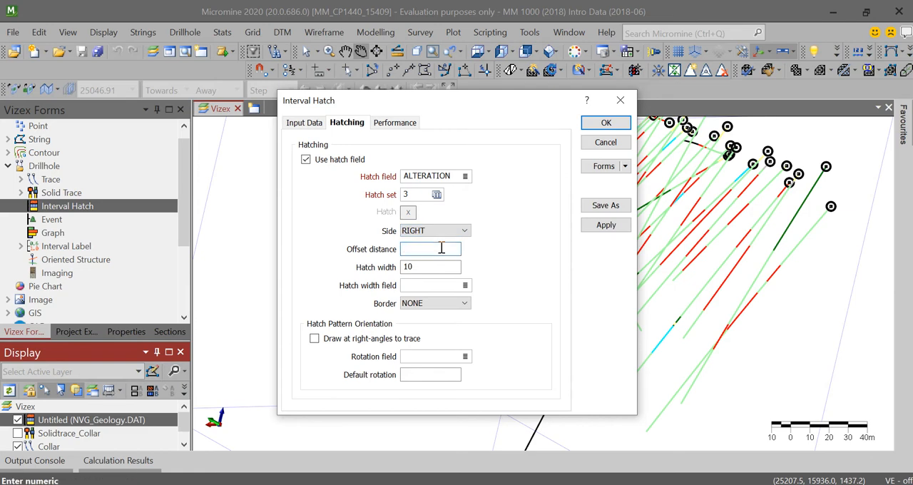
key("Return")
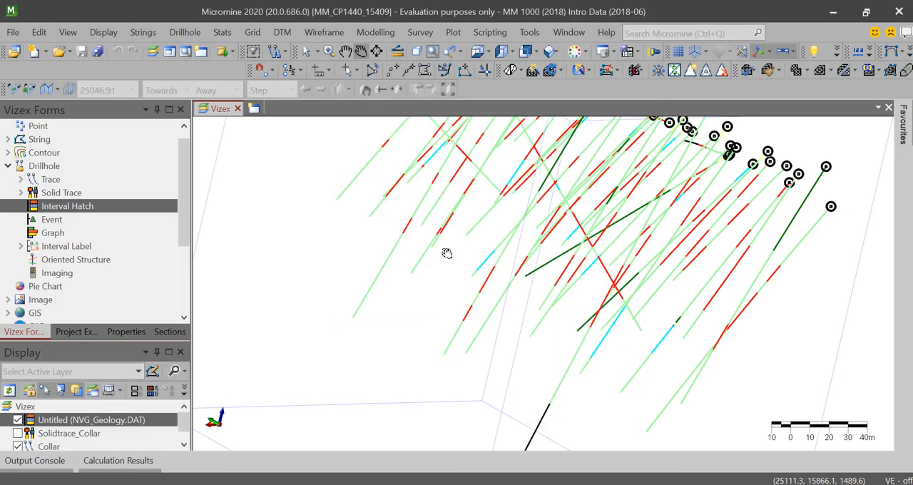
scroll(541, 229, "down", 5)
scroll(594, 192, "up", 10)
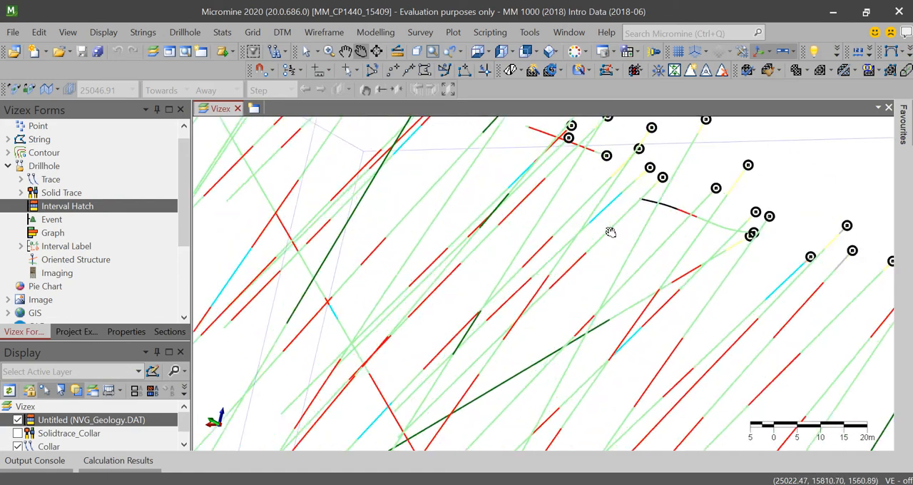
left_click_drag(482, 259, 376, 212)
scroll(458, 236, "up", 10)
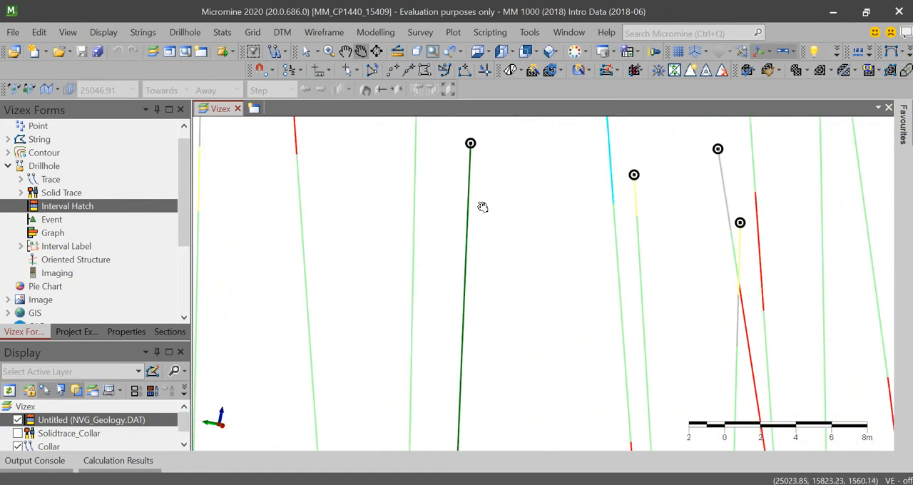
scroll(490, 195, "down", 10)
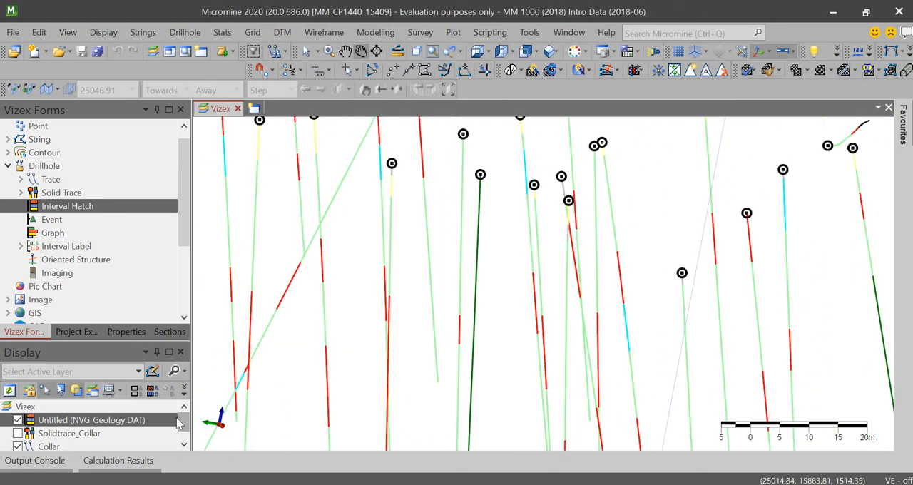
- Hide and show the NVG_Geology.DAT interval hatch layer again to compare the drillhole display
left_click(17, 420)
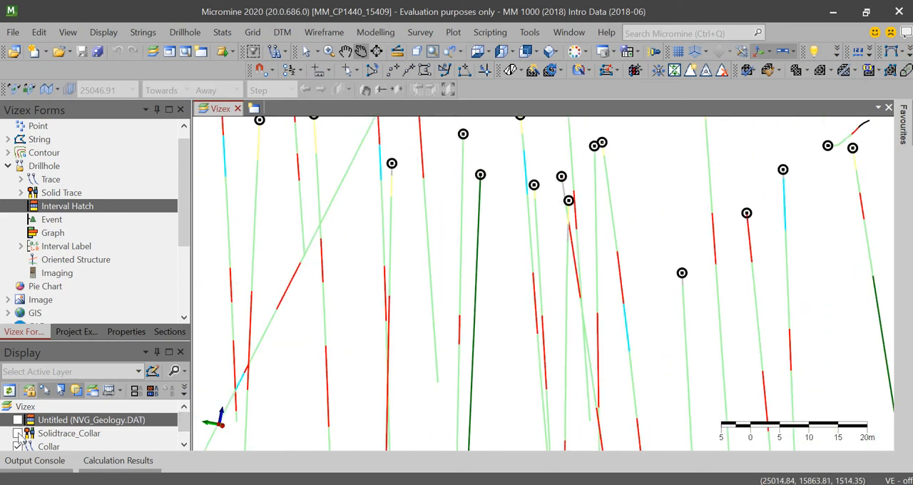
left_click(18, 433)
left_click(18, 420)
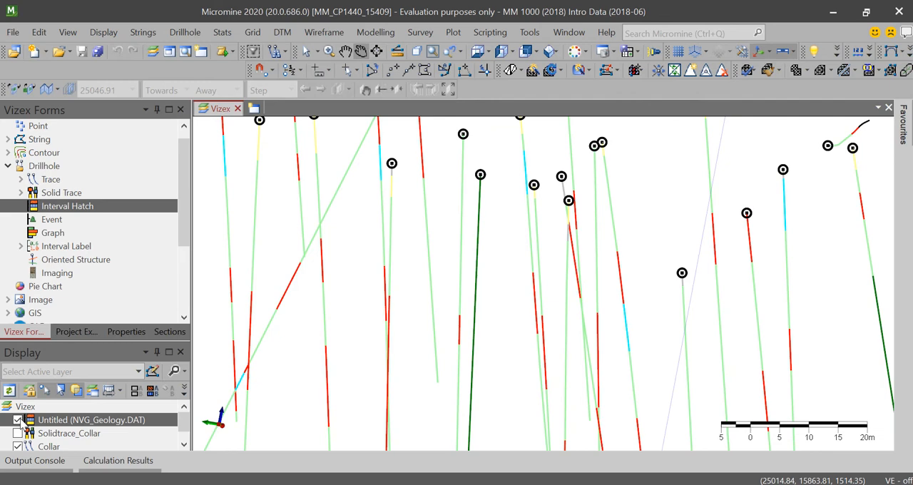
- Set the interval hatch border to 3 SIDES and apply it to the drillholes
double_click(60, 423)
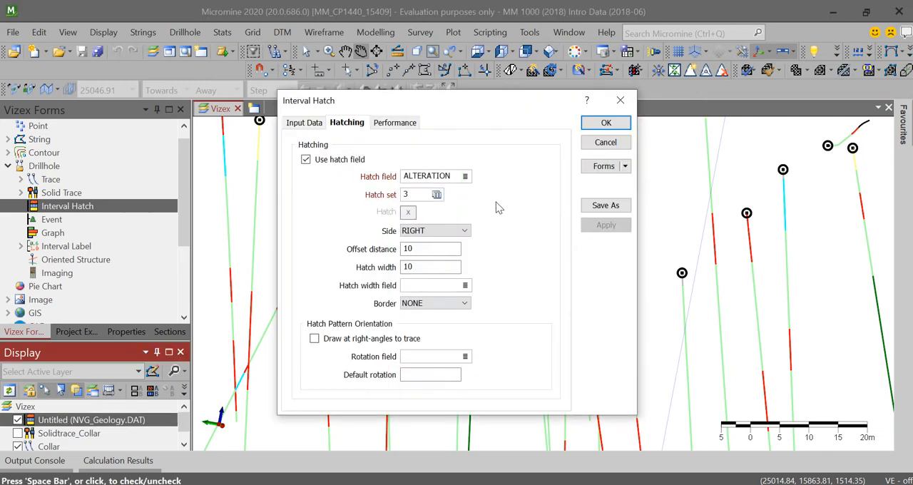
left_click(324, 129)
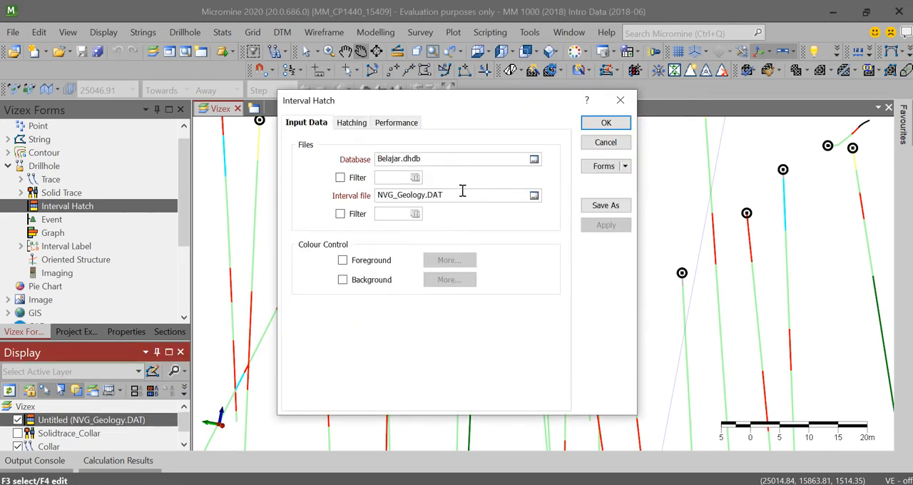
left_click(356, 125)
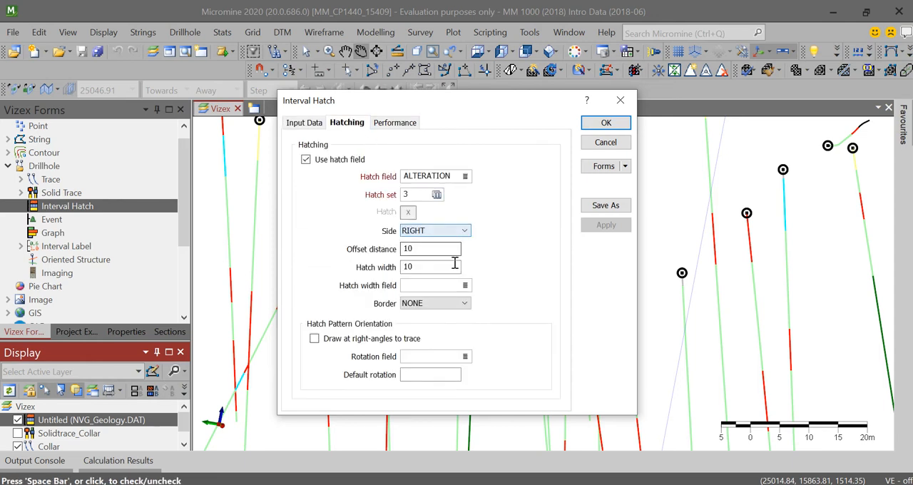
left_click(465, 286)
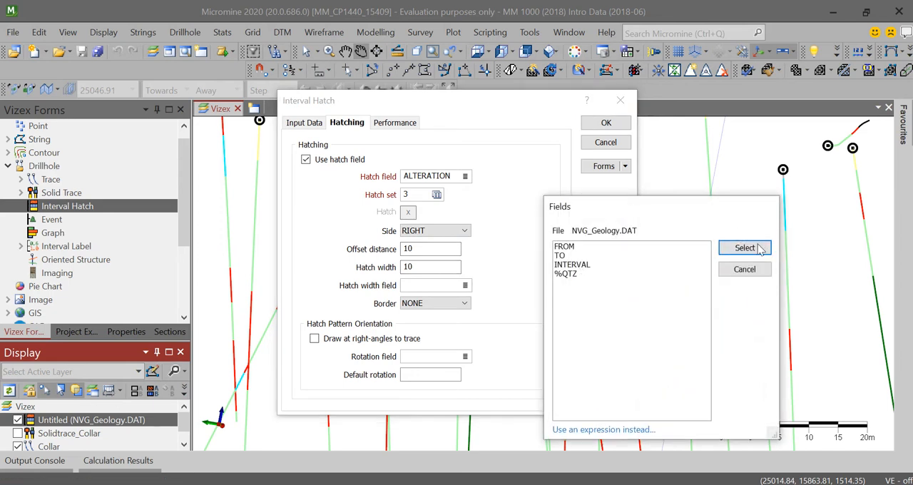
left_click(744, 269)
left_click(463, 303)
left_click(455, 324)
left_click(605, 125)
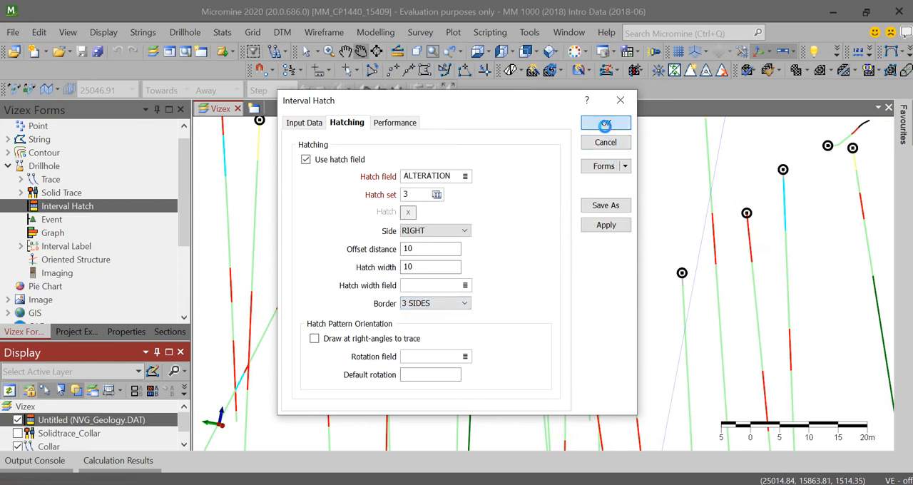
scroll(731, 200, "up", 6)
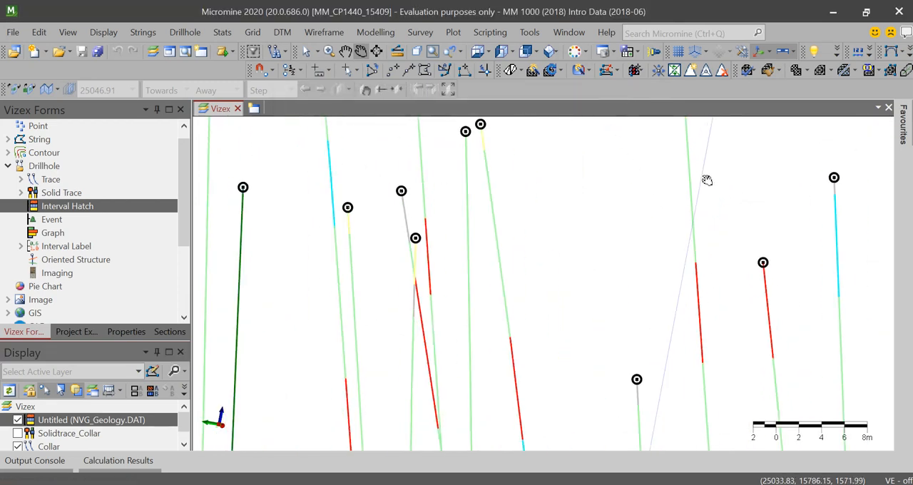
scroll(731, 207, "down", 8)
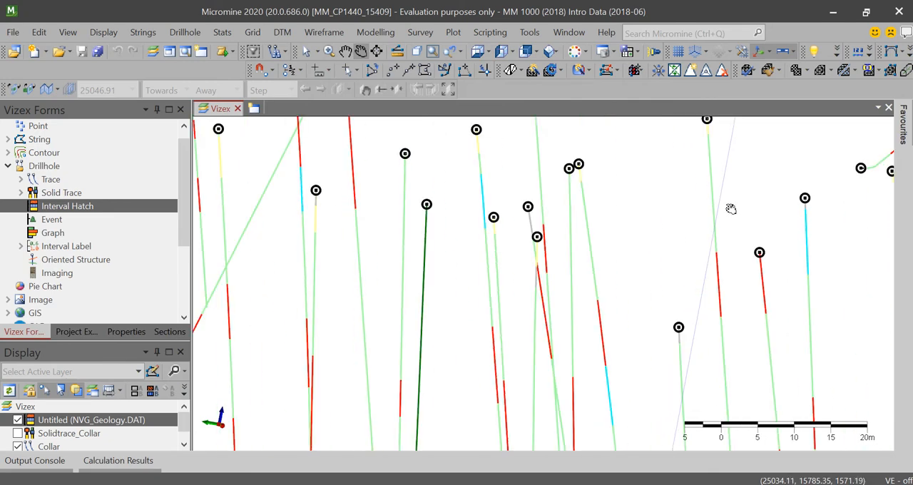
- Set the border of the interval hatch layer to NONE
double_click(141, 420)
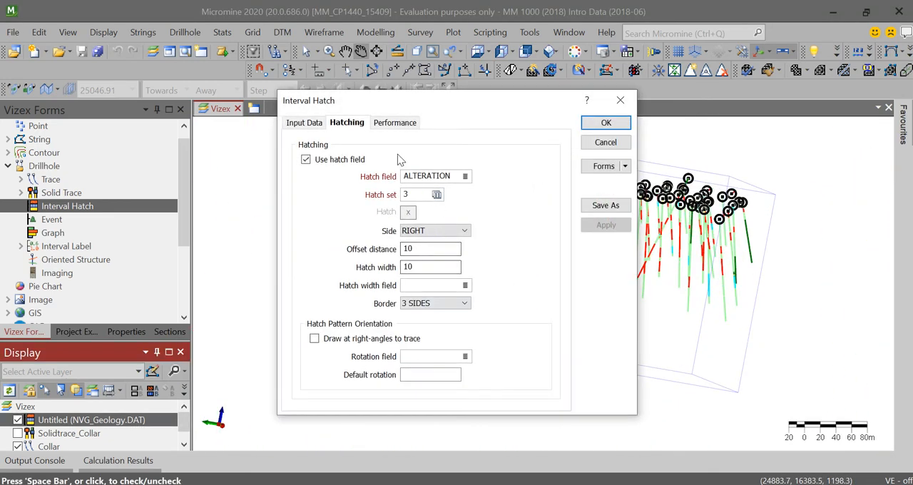
left_click(414, 304)
left_click(417, 312)
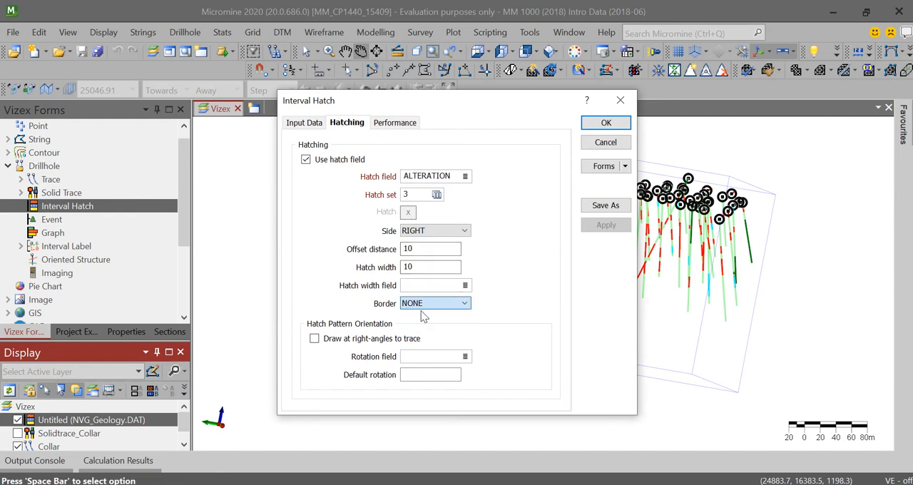
- Recheck the input data, hatching and performance settings of the interval hatch layer
left_click(392, 125)
left_click(359, 125)
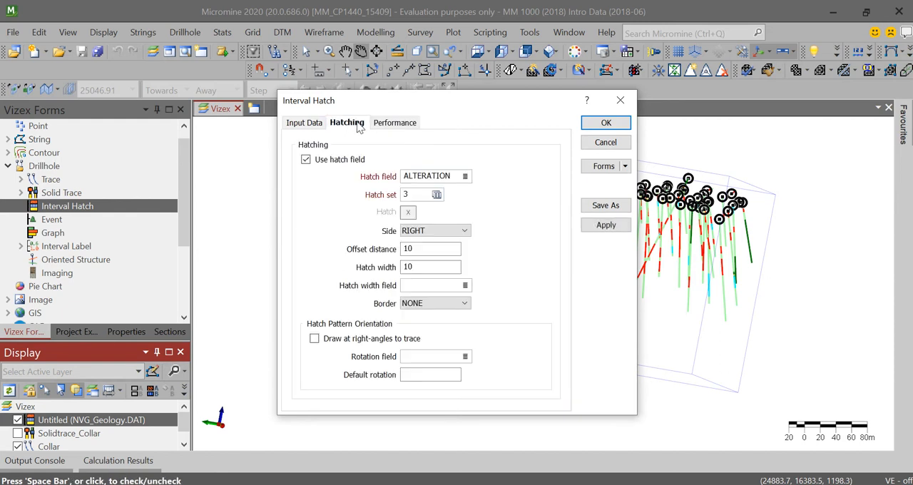
left_click(310, 123)
left_click(351, 124)
left_click(395, 125)
left_click(311, 126)
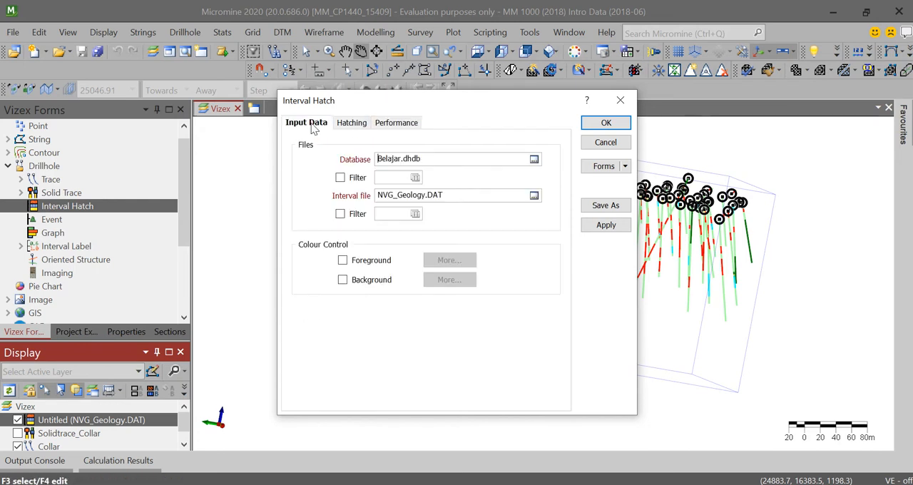
left_click(349, 129)
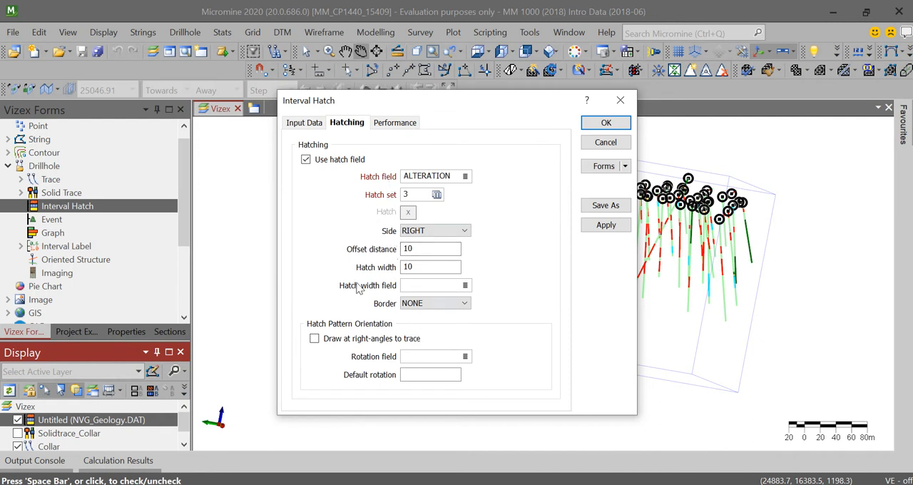
left_click(394, 125)
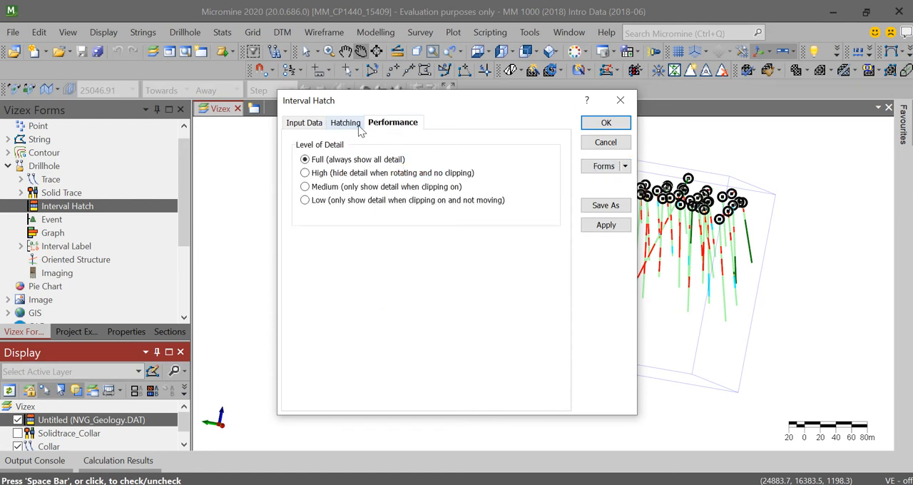
- Apply the borderless interval hatch settings and inspect the drillholes up close
left_click(606, 122)
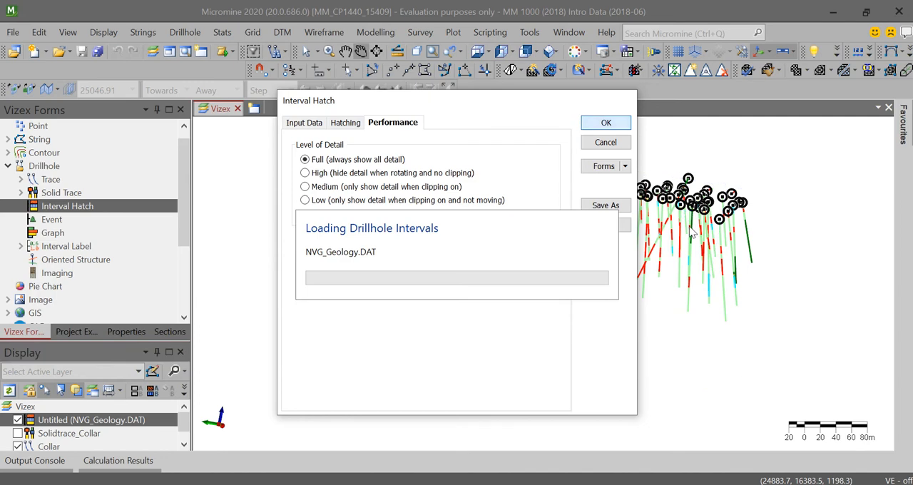
scroll(681, 216, "up", 5)
scroll(644, 246, "up", 3)
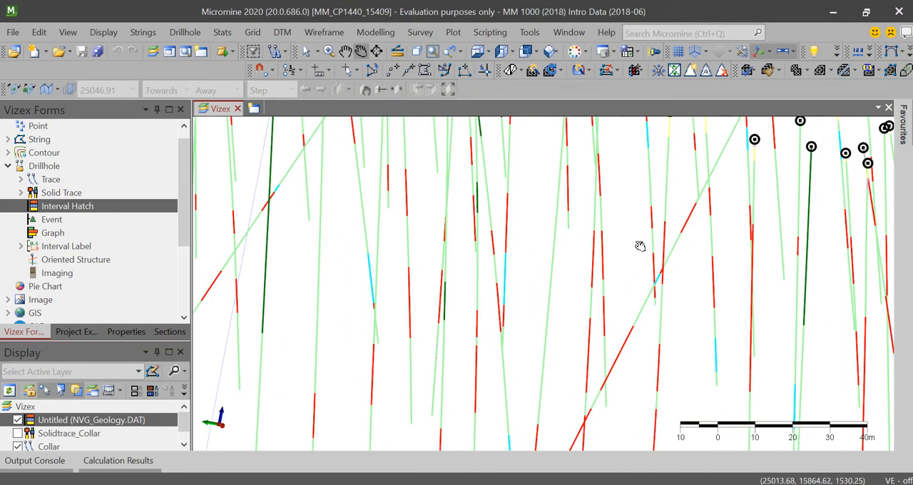
- Save the interval hatch layer as a form titled hacth and hide the layer
right_click(57, 426)
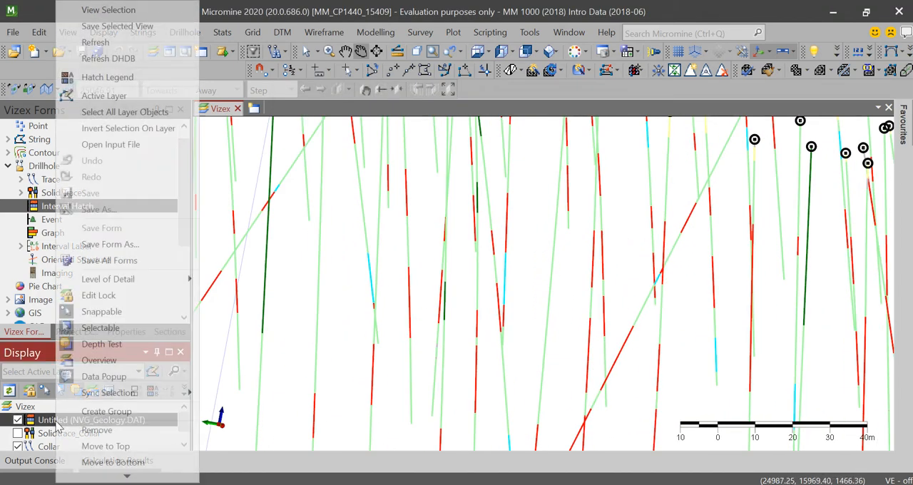
left_click(139, 245)
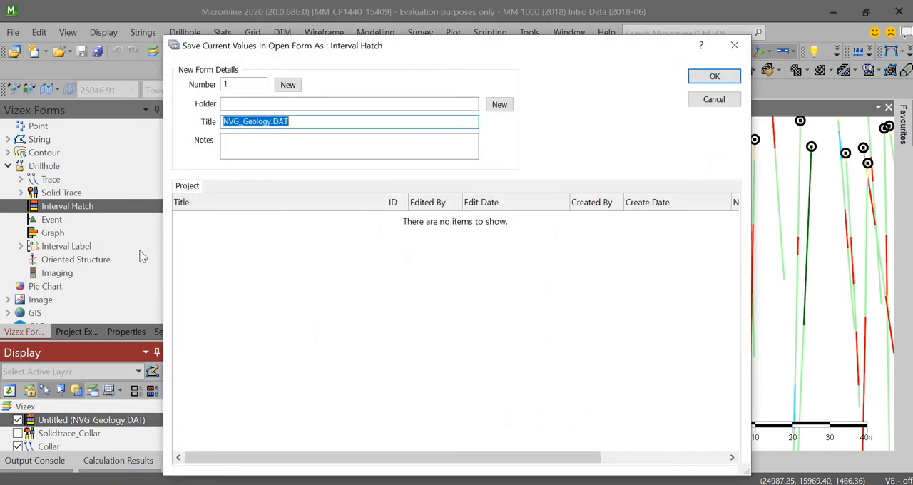
type("hacth")
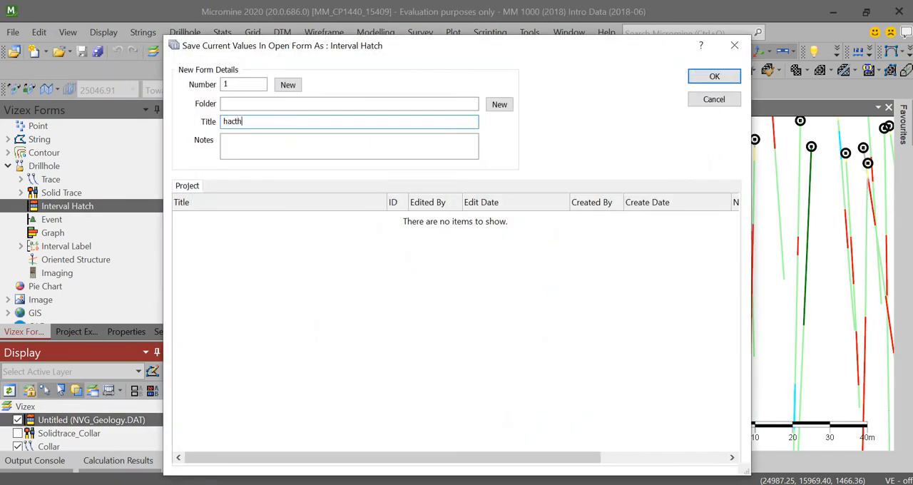
key("Return")
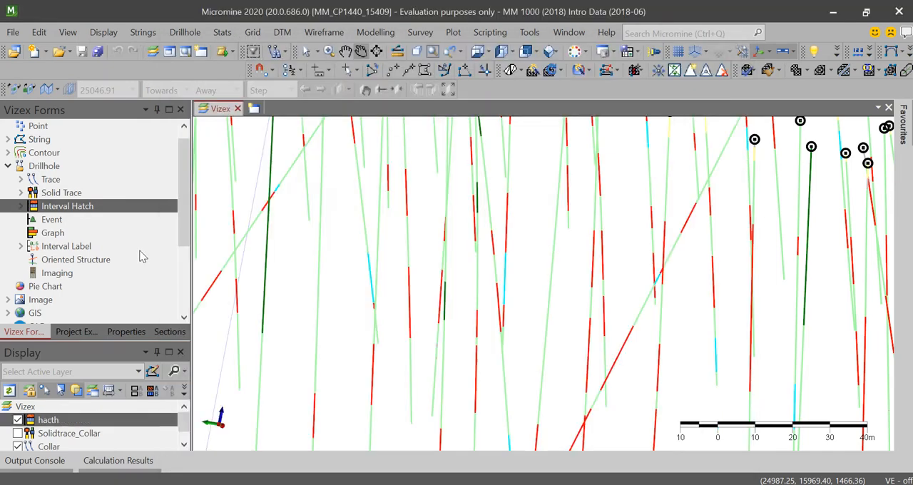
left_click(18, 420)
scroll(362, 254, "down", 5)
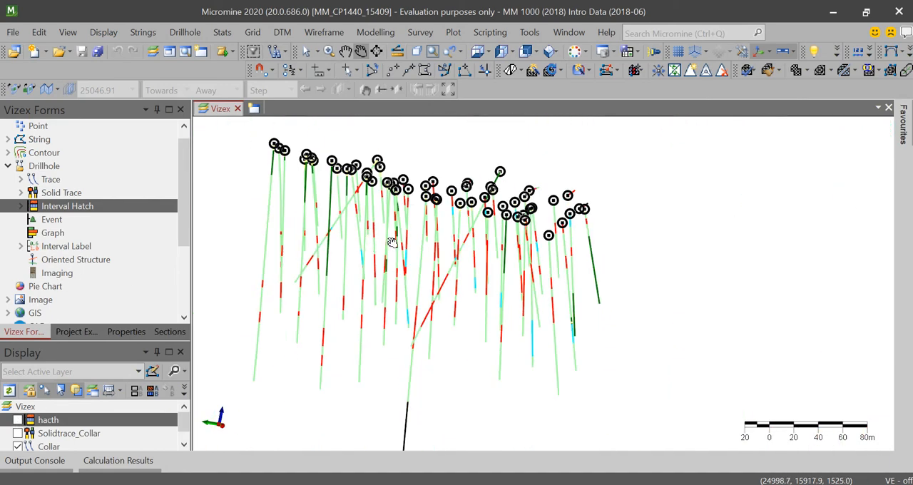
scroll(412, 202, "up", 5)
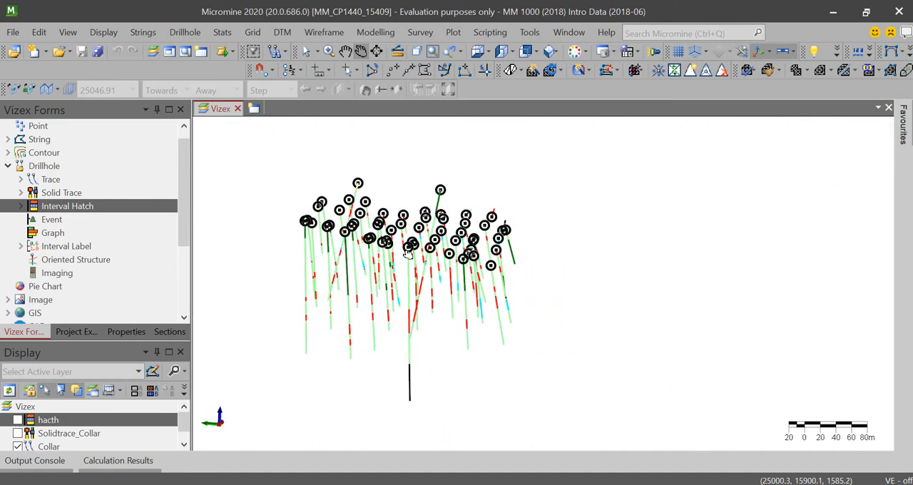
- Start a drillhole event layer using the Belajar.dhdb database and the NVG_Structures.DAT event file
left_click(51, 219)
double_click(52, 219)
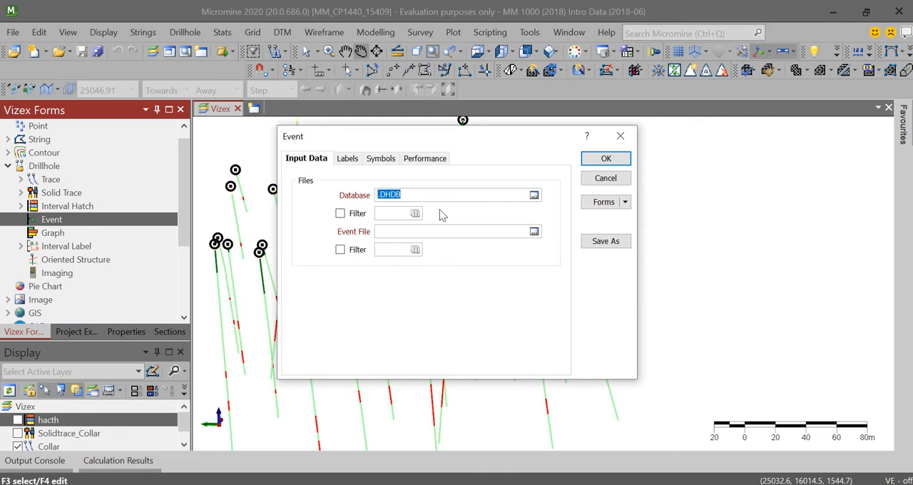
left_click(534, 195)
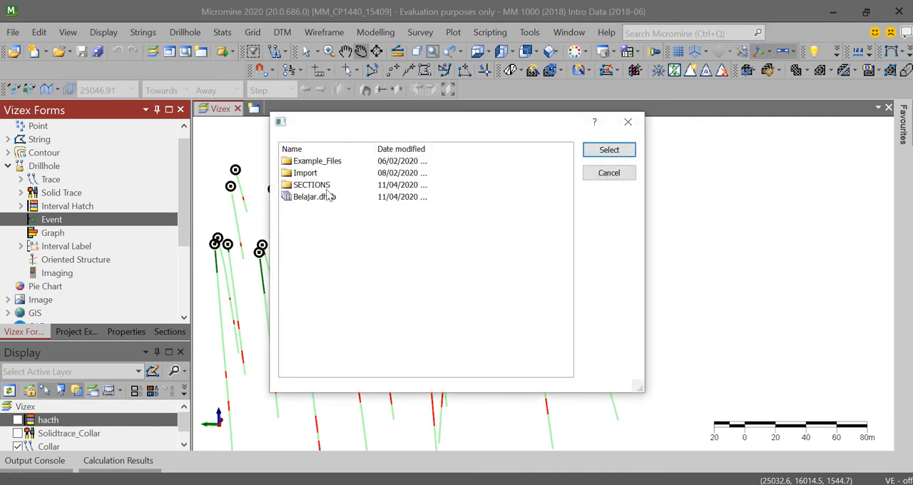
left_click(314, 197)
left_click(609, 150)
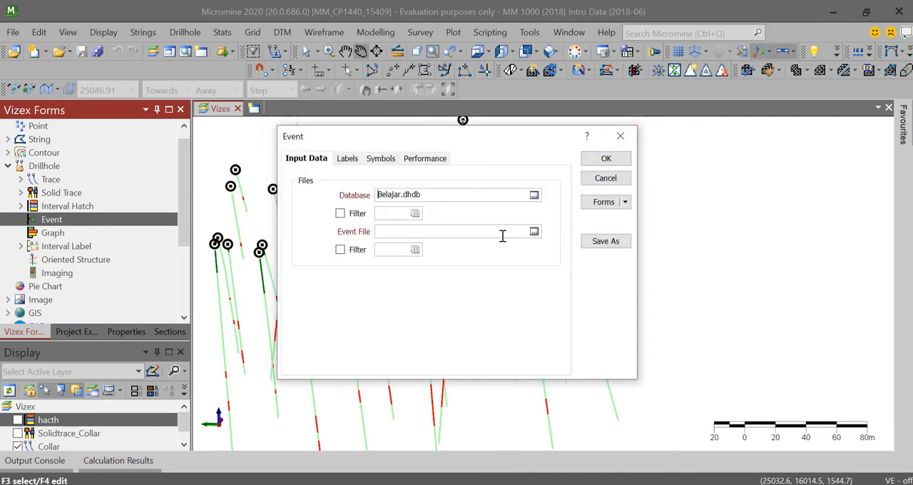
left_click(534, 232)
left_click(394, 199)
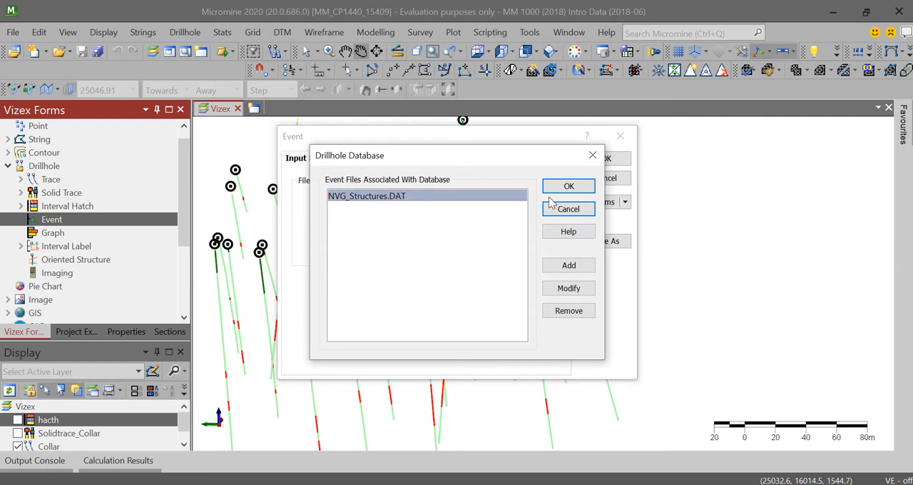
left_click(567, 186)
- Check the event layer's label and symbol options, including the available symbol fields, and try applying it without a symbol
left_click(349, 159)
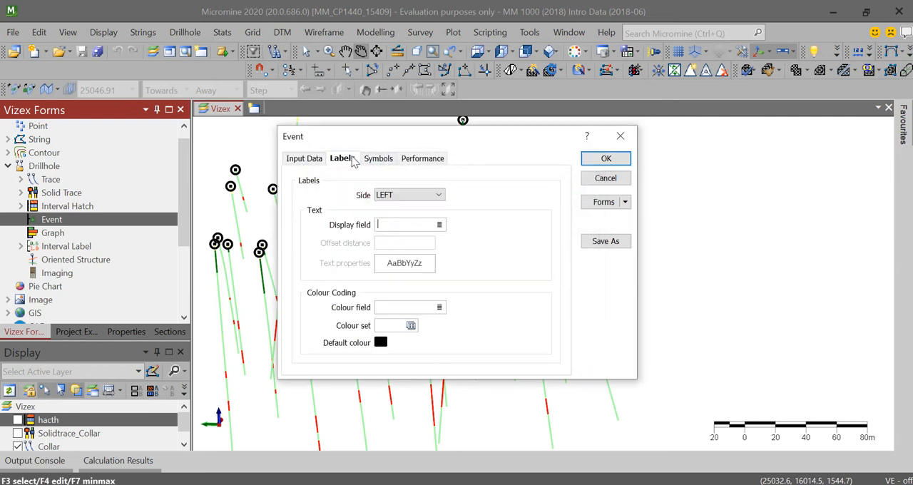
left_click(385, 161)
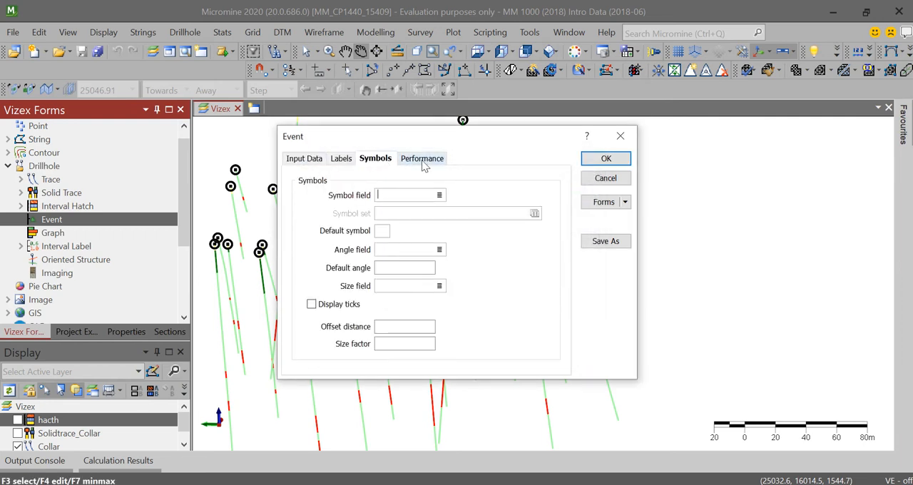
left_click(439, 196)
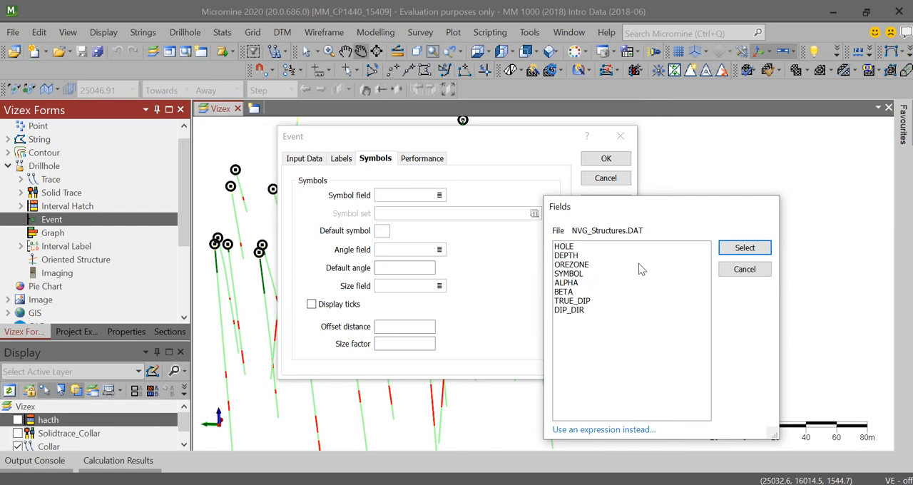
left_click(744, 269)
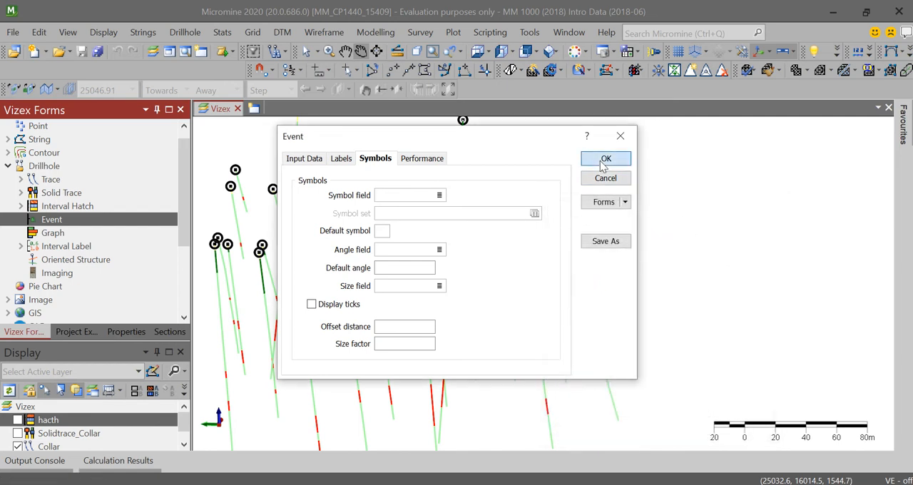
left_click(604, 161)
left_click(536, 292)
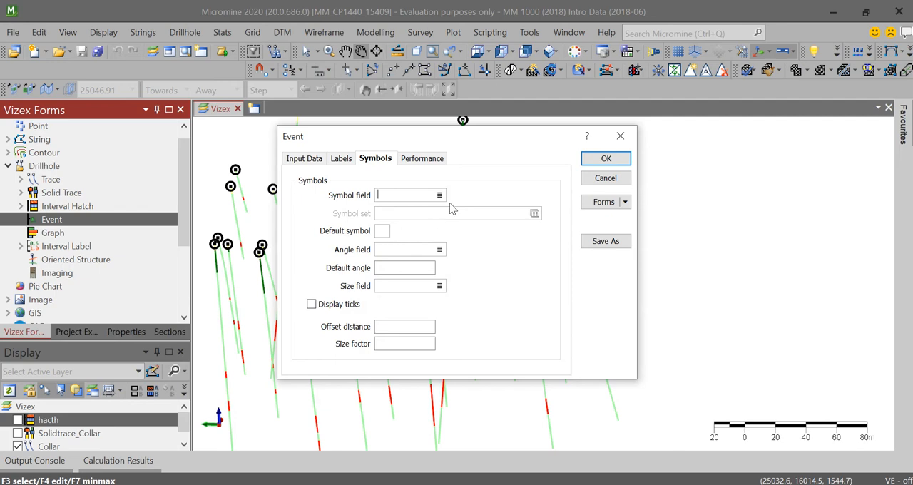
- Set the event layer's default symbol to the solid black triangle and display the events on the drillholes
left_click(382, 234)
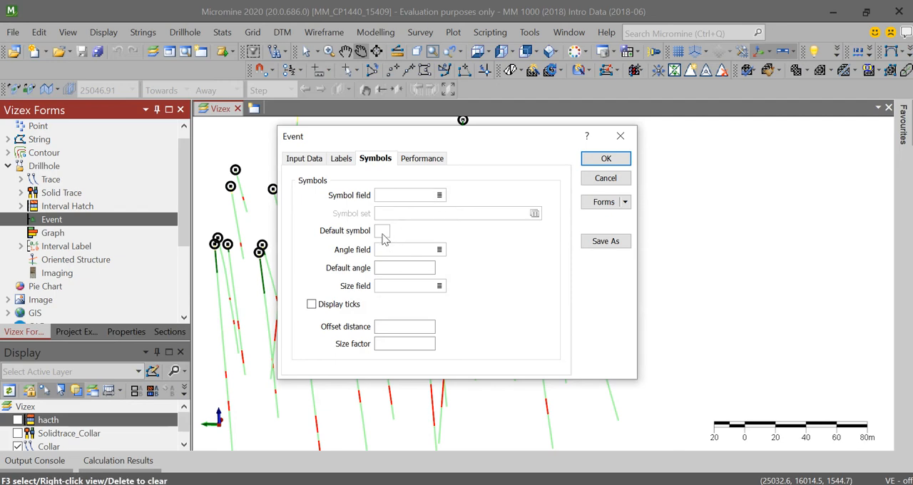
double_click(384, 234)
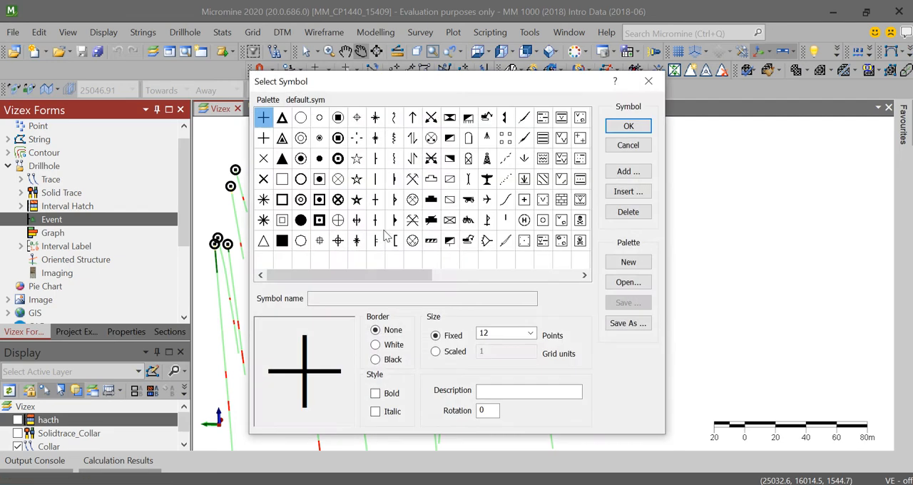
left_click(281, 158)
left_click(629, 125)
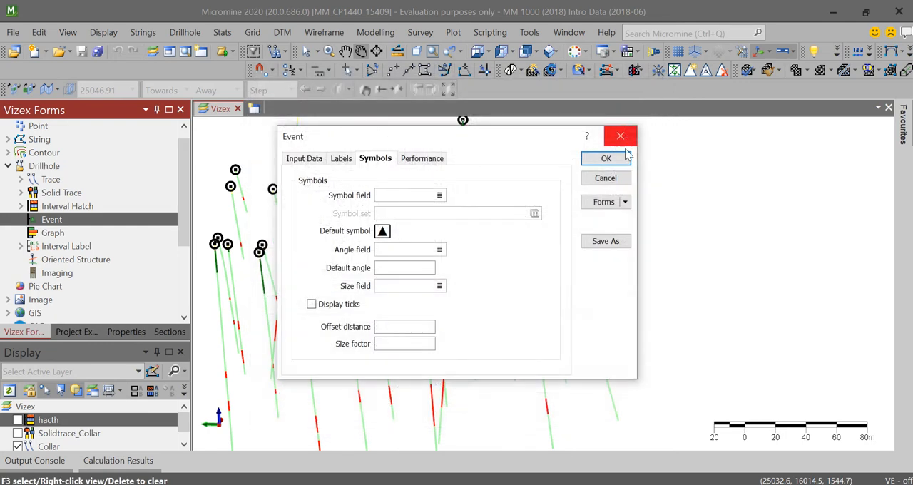
left_click(621, 162)
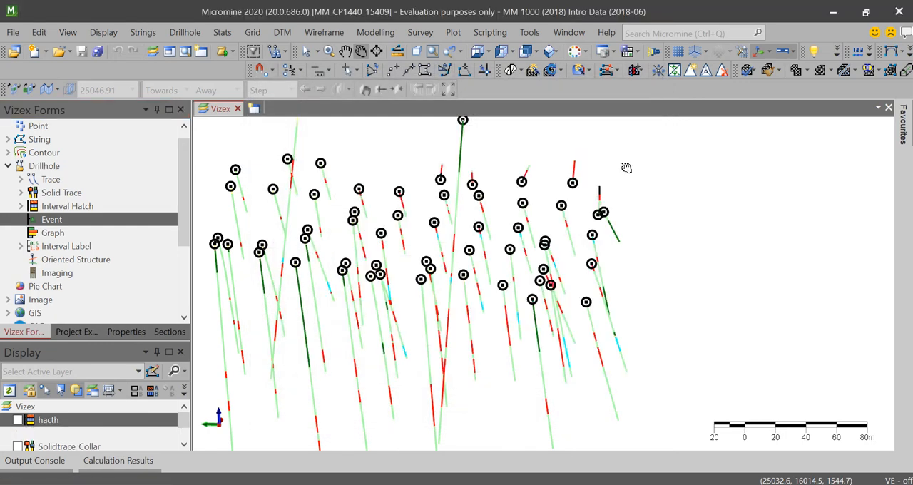
scroll(524, 263, "up", 3)
left_click_drag(502, 277, 390, 289)
scroll(483, 260, "down", 5)
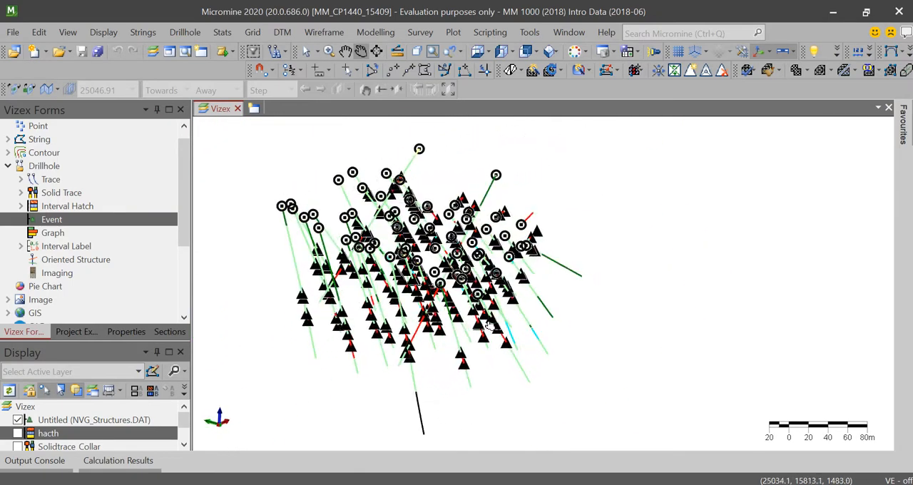
- Open NVG_Structures.DAT, examine its structure records by depth and OREZONE, and close the file
left_click(13, 33)
mouse_move(43, 132)
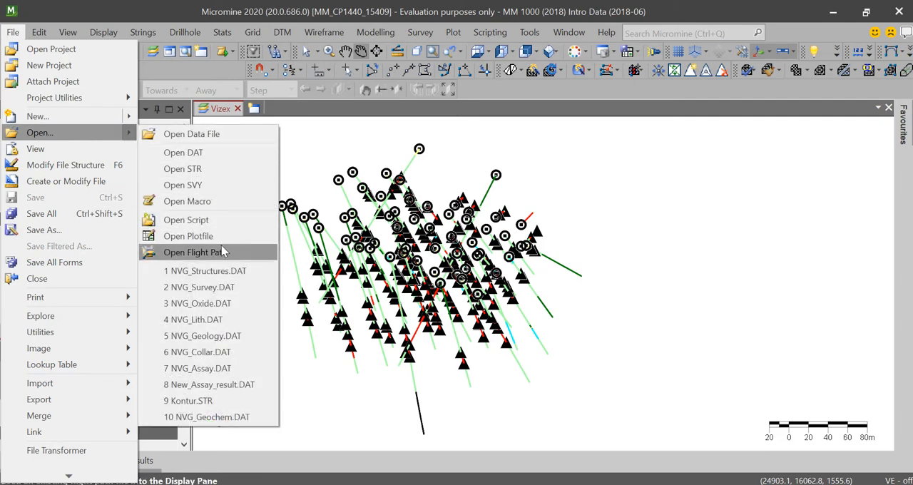
left_click(224, 270)
scroll(331, 202, "down", 1)
scroll(331, 202, "up", 1)
scroll(321, 192, "down", 7)
scroll(308, 178, "up", 7)
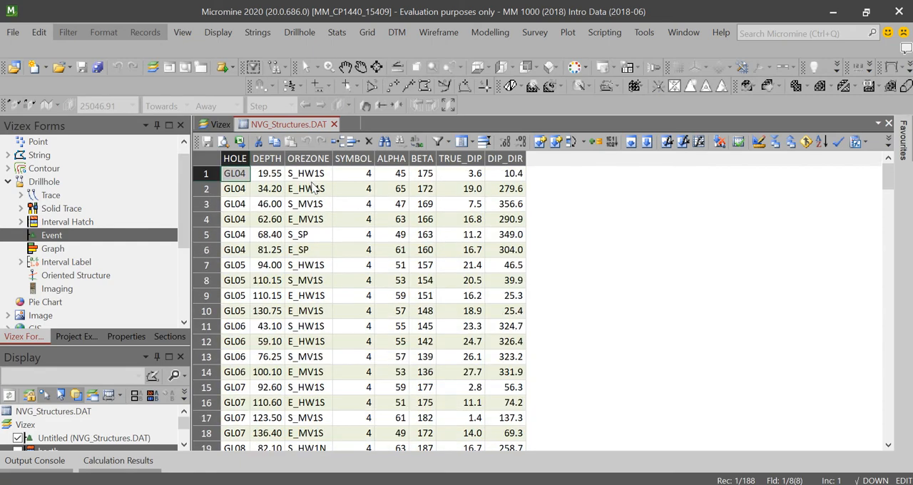
scroll(312, 184, "down", 3)
scroll(312, 184, "up", 3)
left_click(319, 160)
left_click(278, 177)
left_click(296, 180)
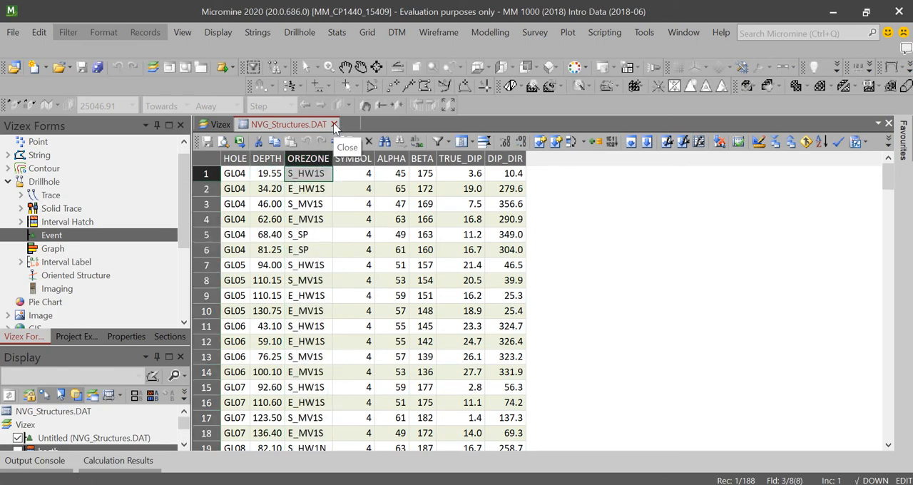
left_click(333, 125)
- Examine where the triangle event symbols sit along the coloured drillhole traces from several angles
left_click_drag(456, 281, 334, 299)
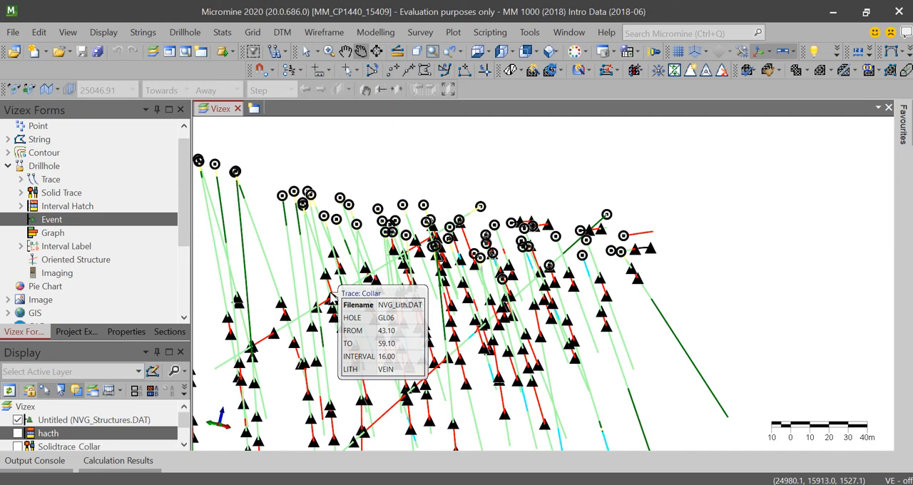
scroll(422, 259, "down", 4)
scroll(432, 306, "up", 5)
scroll(451, 286, "down", 4)
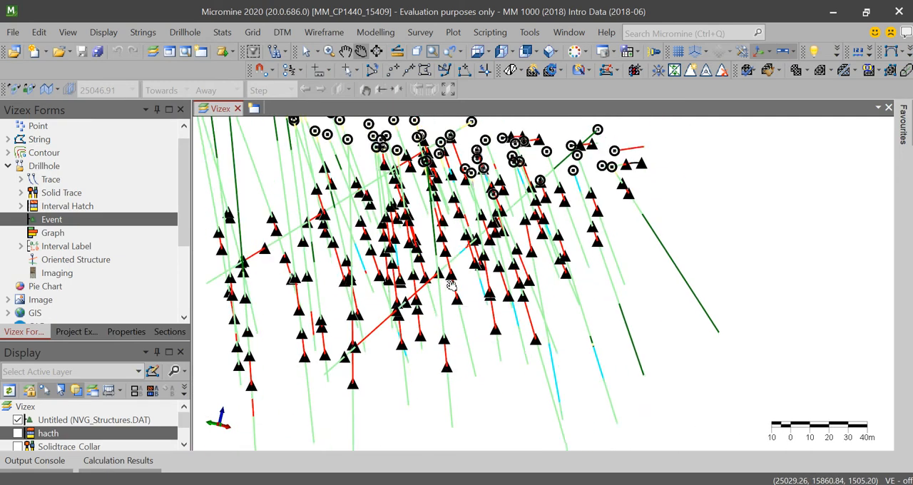
left_click_drag(439, 243, 349, 249)
scroll(464, 286, "up", 3)
scroll(465, 286, "down", 4)
scroll(433, 267, "down", 1)
scroll(432, 265, "up", 3)
left_click_drag(380, 272, 476, 241)
scroll(477, 240, "up", 4)
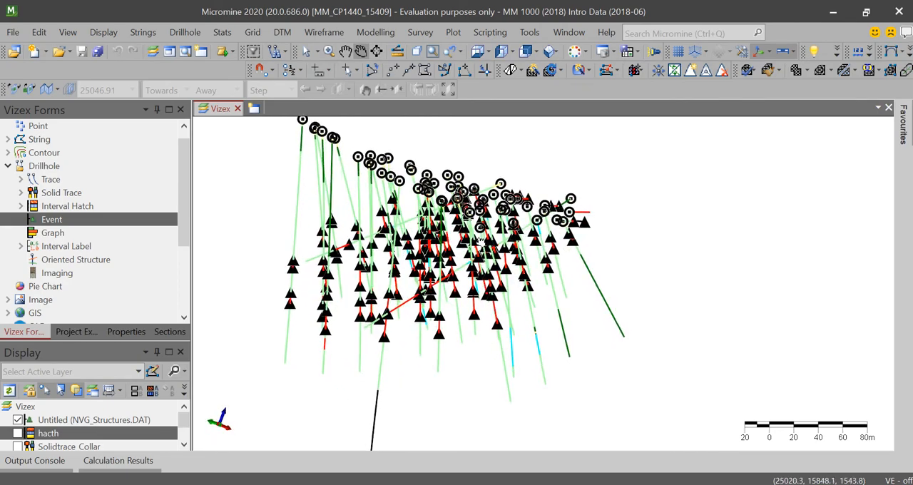
scroll(485, 246, "down", 4)
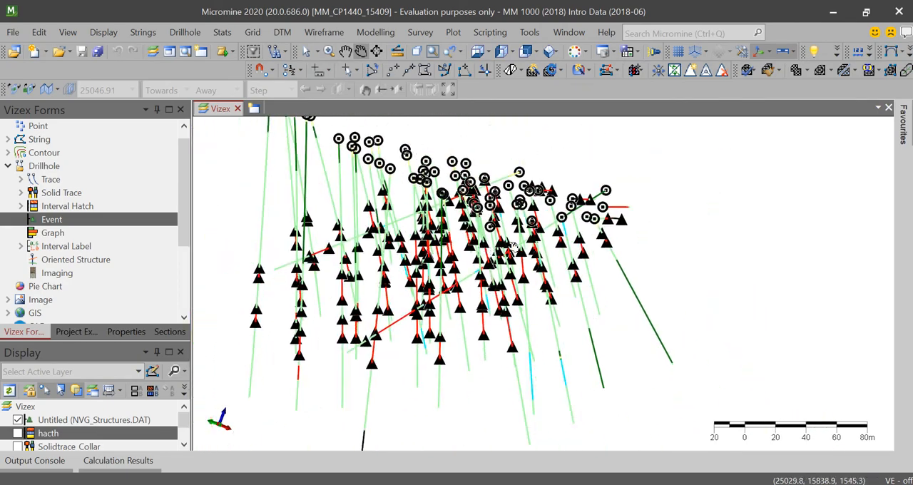
left_click_drag(547, 239, 582, 251)
- Save the event layer as a form titled Event_Structure and hide the layer
left_click(129, 422)
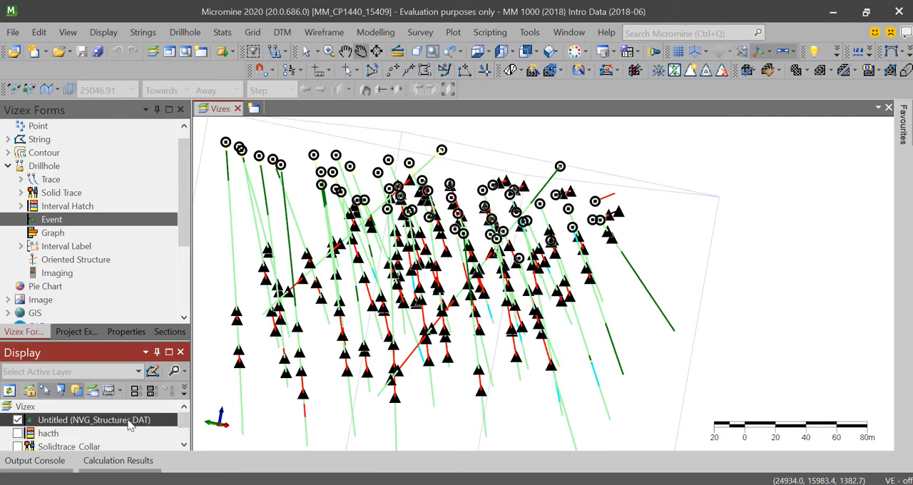
right_click(129, 422)
left_click(204, 236)
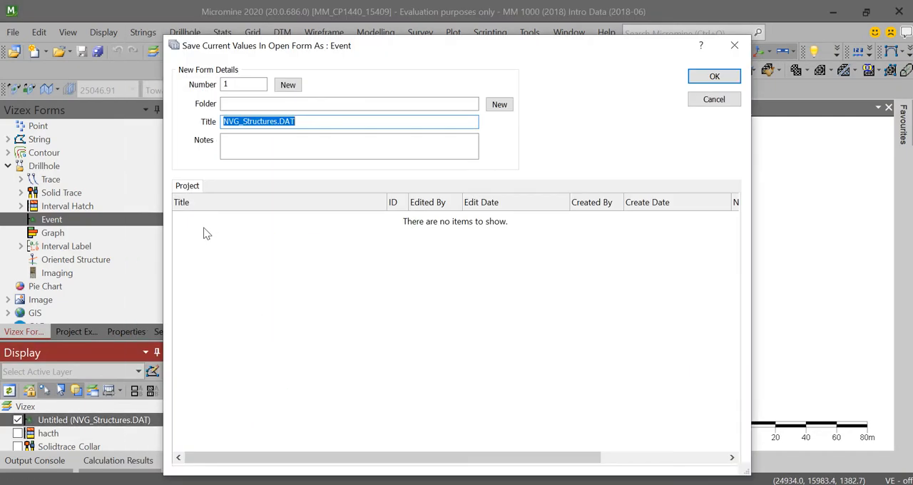
key("BackSpace")
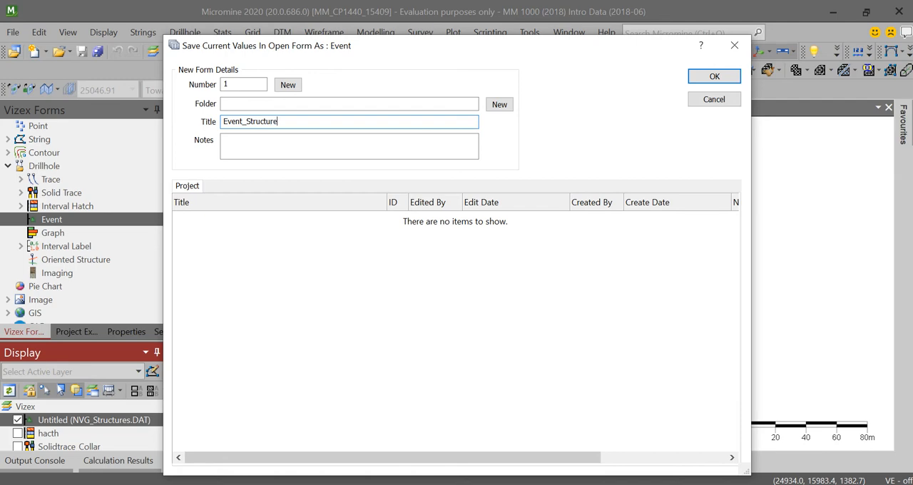
key("Return")
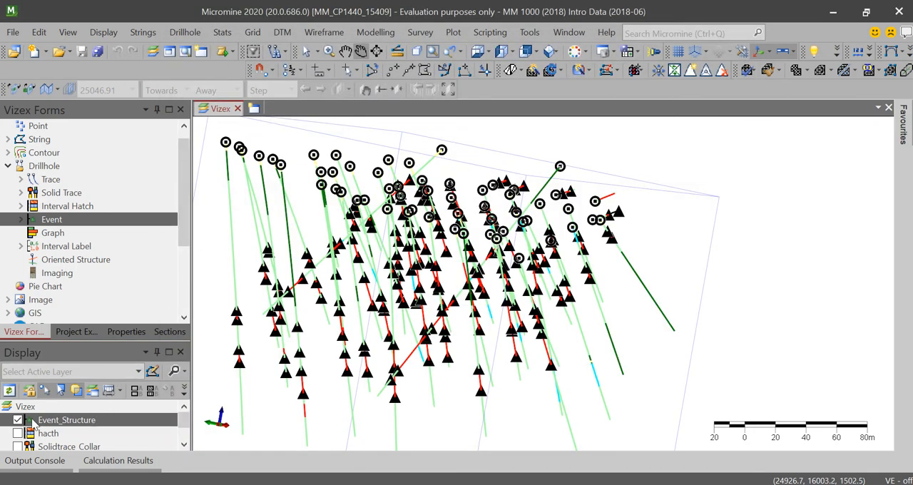
left_click(18, 420)
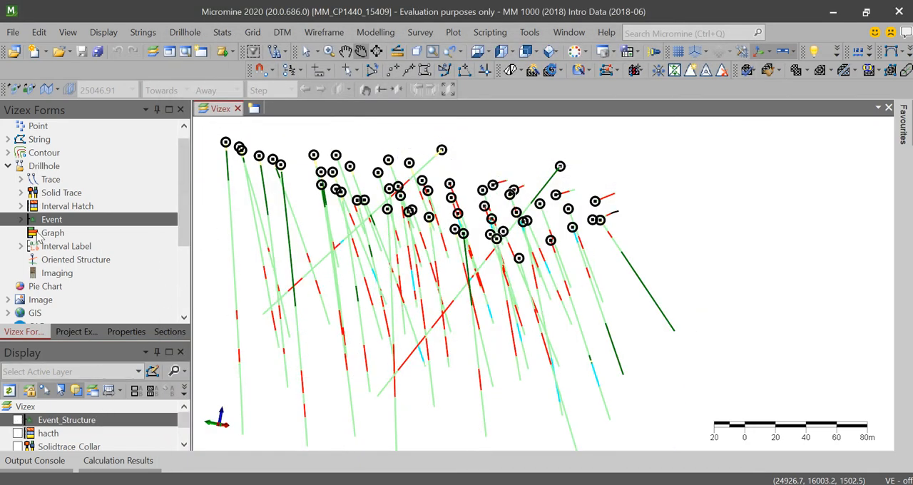
- Start a drillhole graph layer using the Belajar.dhdb database and the NVG_Assay.DAT interval file
double_click(90, 234)
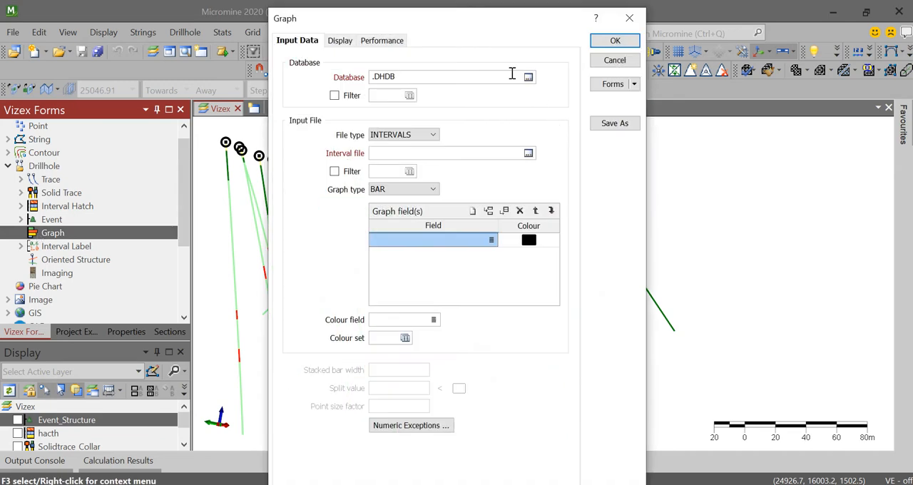
left_click(528, 77)
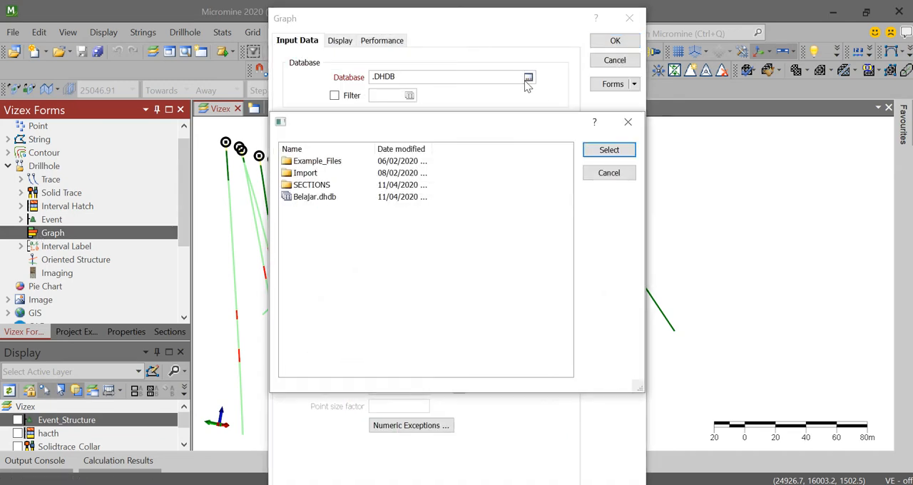
left_click(335, 197)
left_click(616, 149)
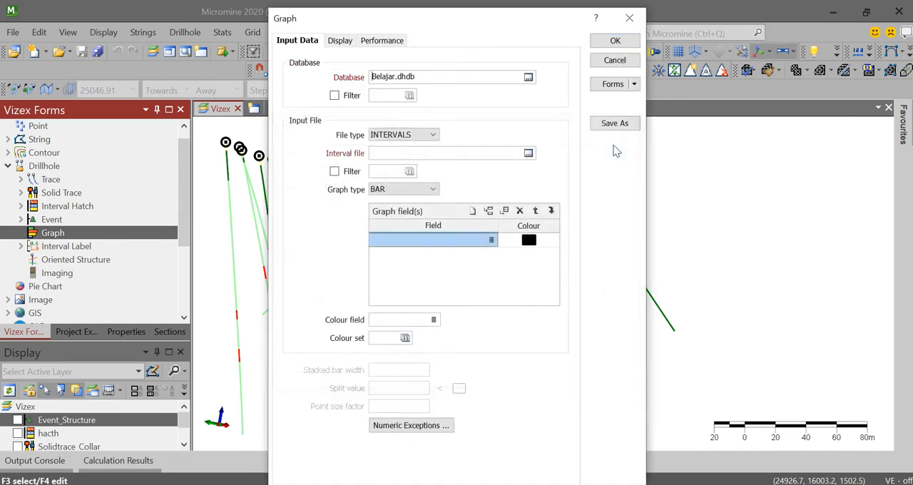
left_click(528, 154)
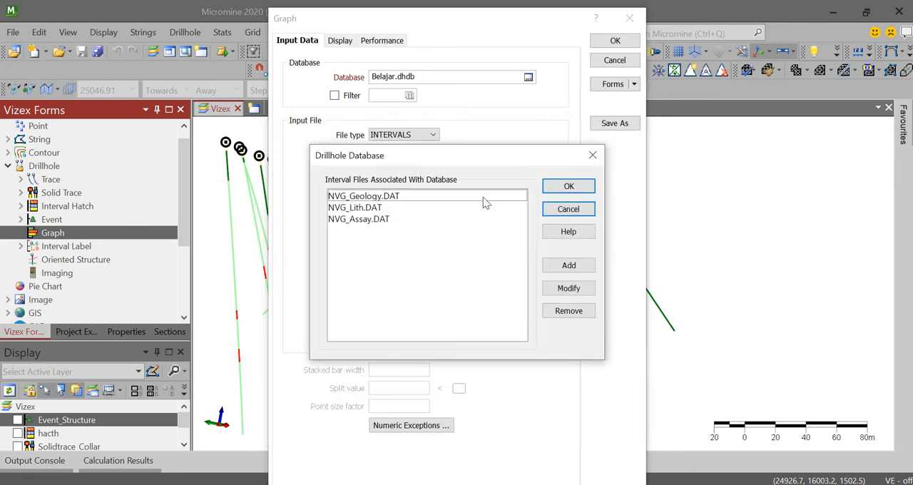
left_click(371, 219)
left_click(568, 186)
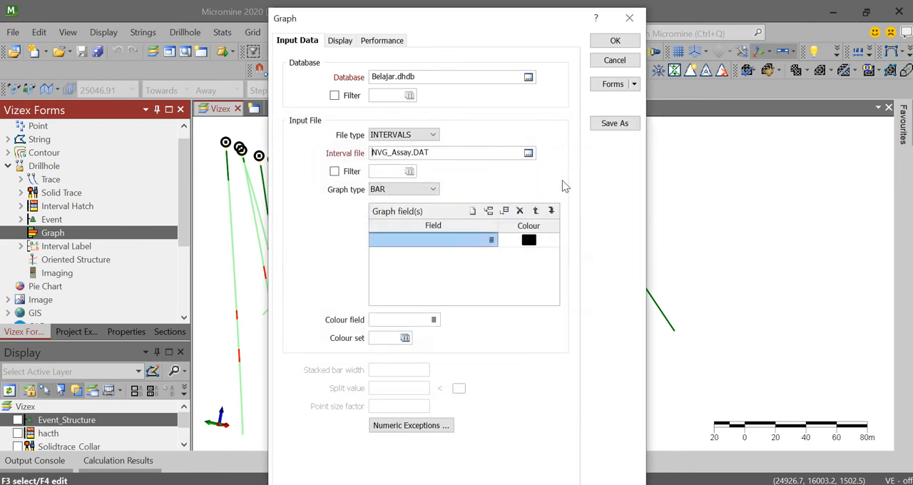
- Set AU1 as the graph field for the bar graph
left_click(496, 241)
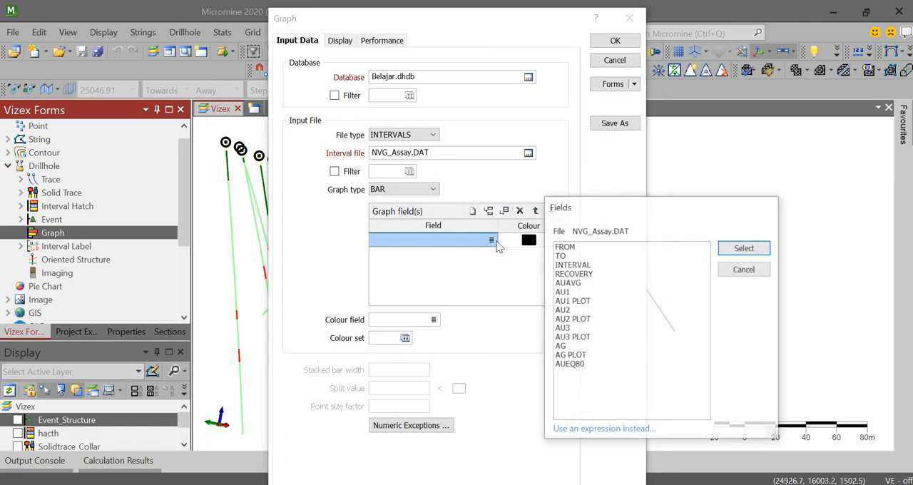
left_click(567, 292)
left_click(731, 248)
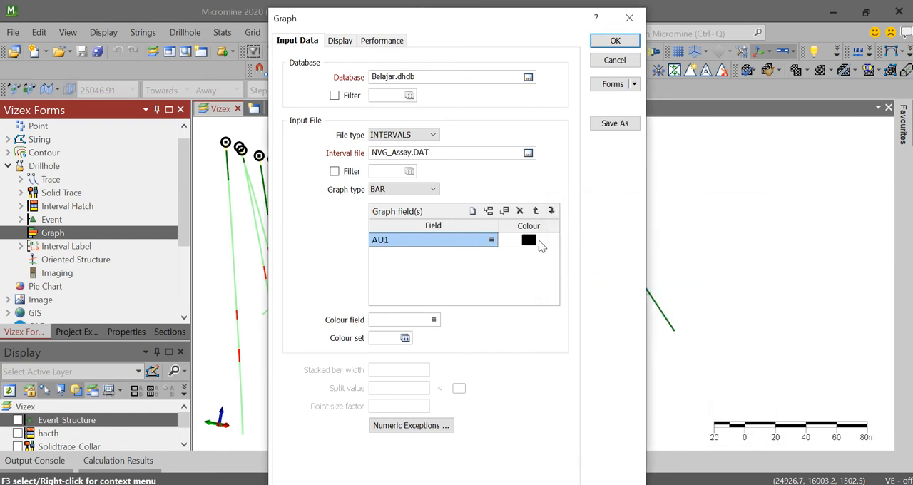
left_click(434, 320)
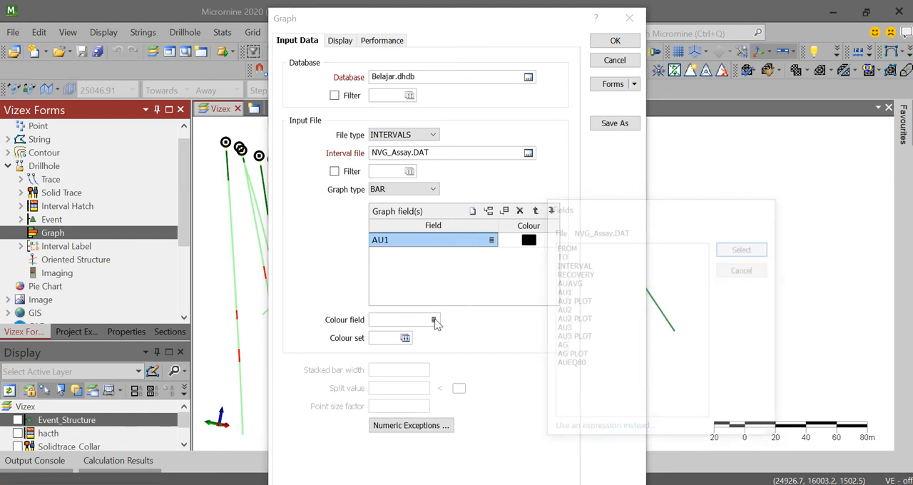
left_click(560, 284)
left_click(722, 254)
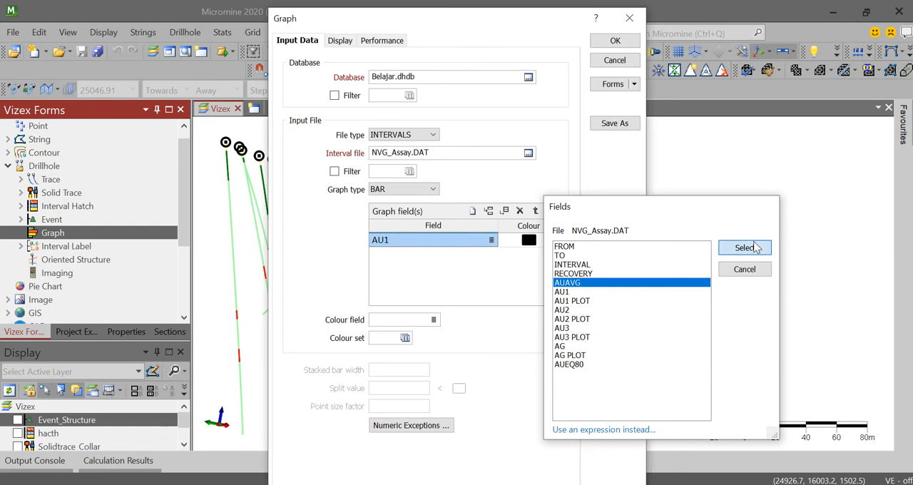
- Colour the bar graph by AU1 using the blue numeric colour set, and display it on the drillholes
left_click(434, 320)
left_click(563, 291)
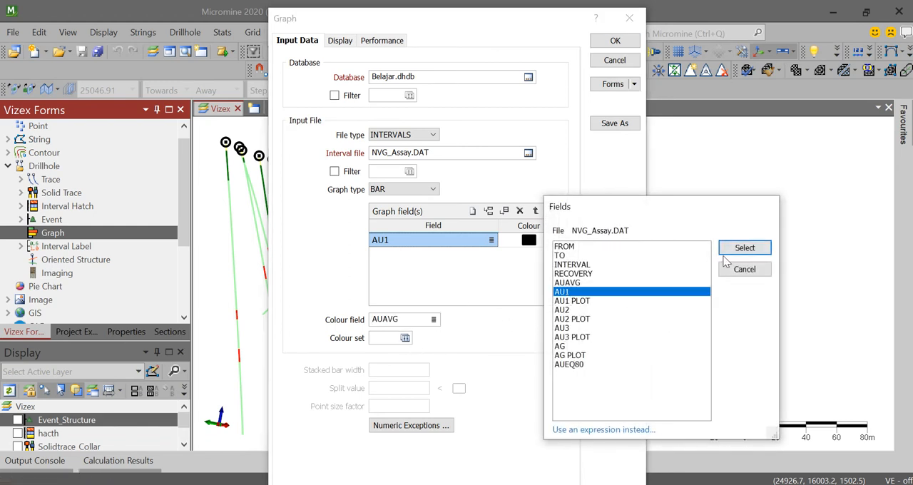
left_click(744, 247)
left_click(405, 338)
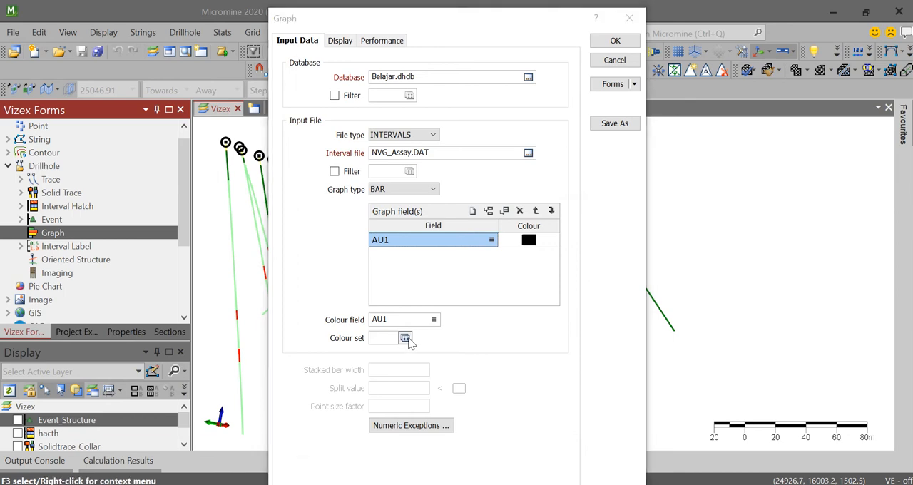
left_click(692, 101)
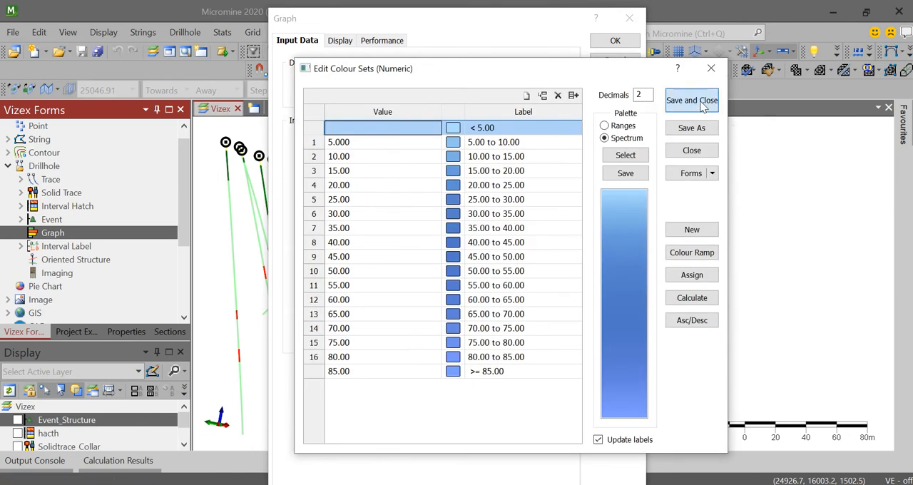
left_click(345, 42)
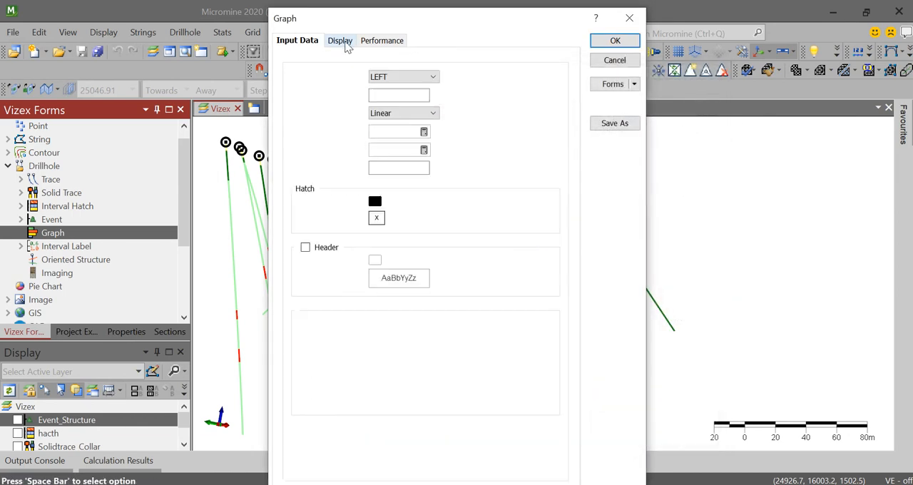
left_click(378, 43)
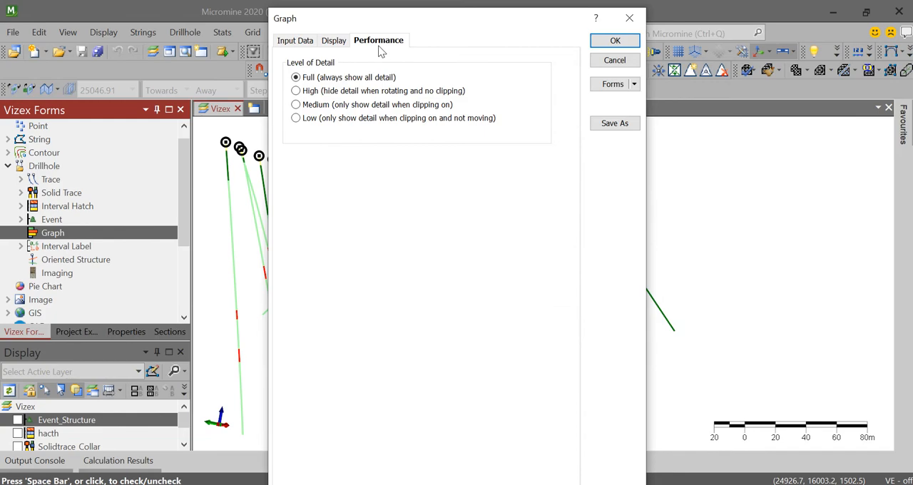
left_click(621, 41)
- Examine the AU1 bar graphs along the drillhole traces at different zoom levels and angles
scroll(575, 251, "up", 6)
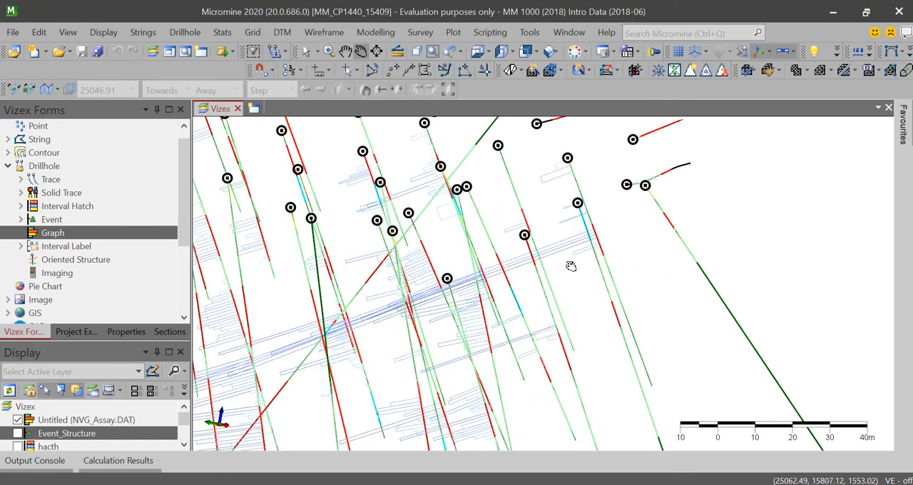
scroll(611, 222, "down", 8)
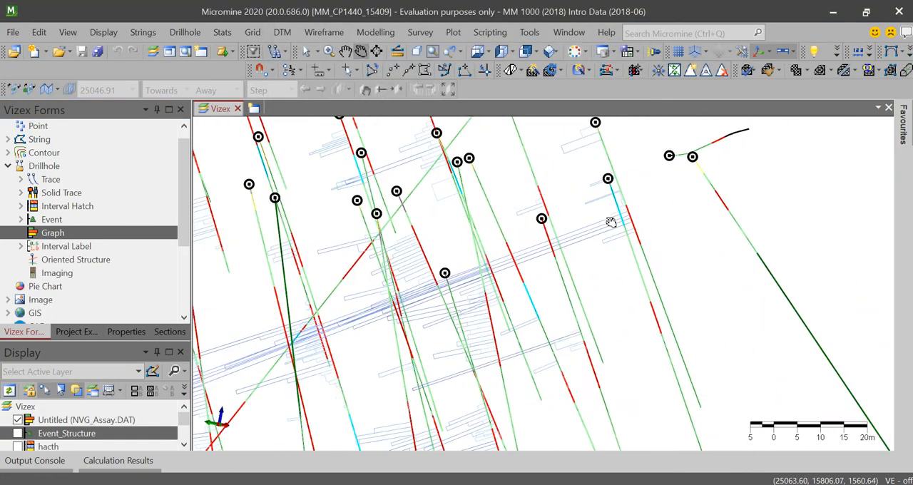
scroll(513, 246, "up", 3)
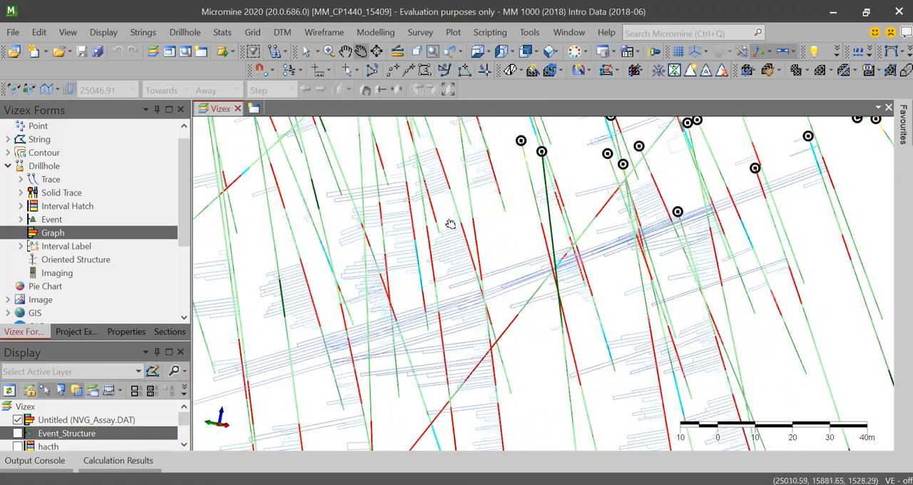
left_click_drag(450, 224, 463, 265)
left_click_drag(444, 176, 460, 212)
scroll(421, 291, "down", 3)
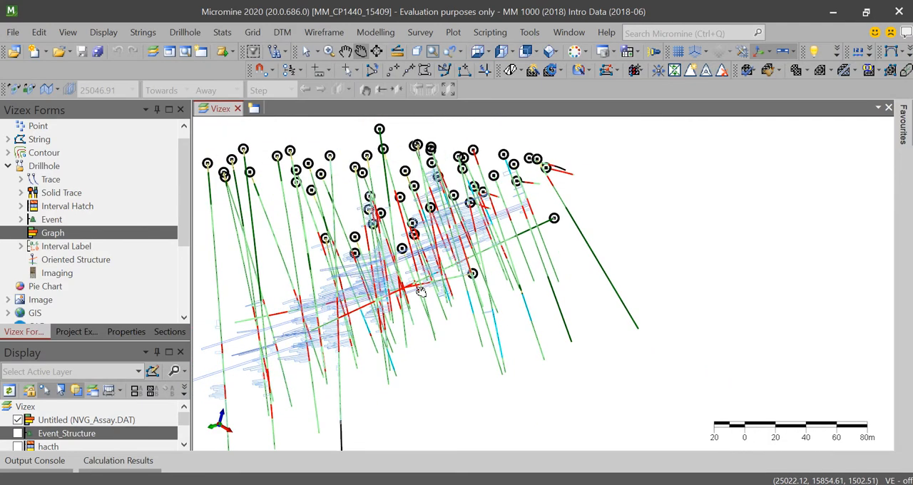
scroll(421, 291, "up", 4)
scroll(419, 290, "down", 1)
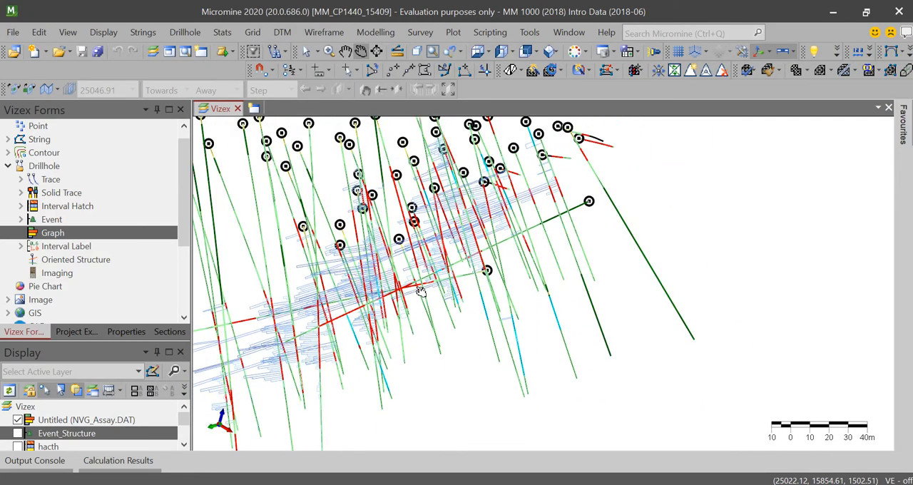
- Save the graph layer as a form titled Graph_Au1 and hide the layer
left_click(88, 421)
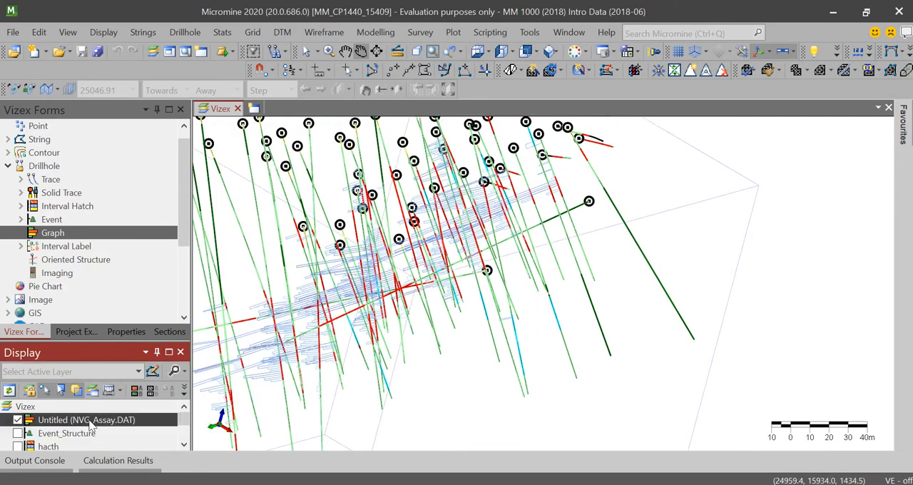
right_click(90, 425)
left_click(161, 243)
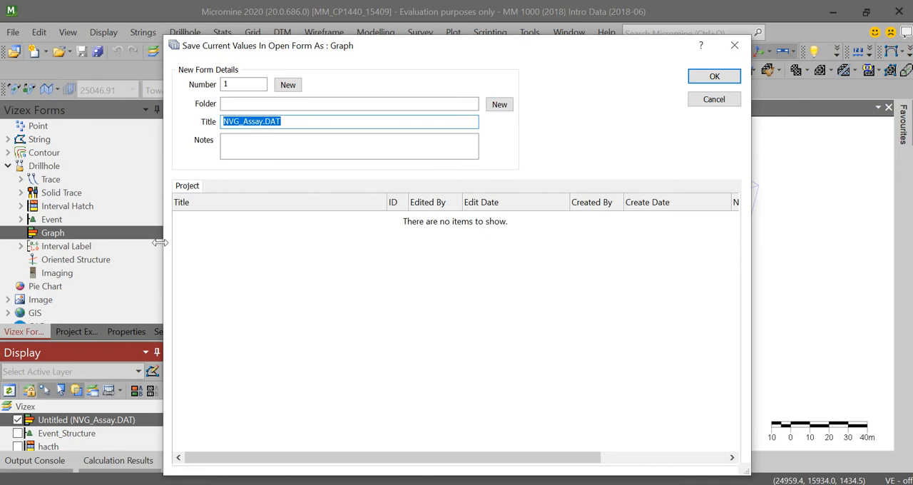
type("Graph_Au1")
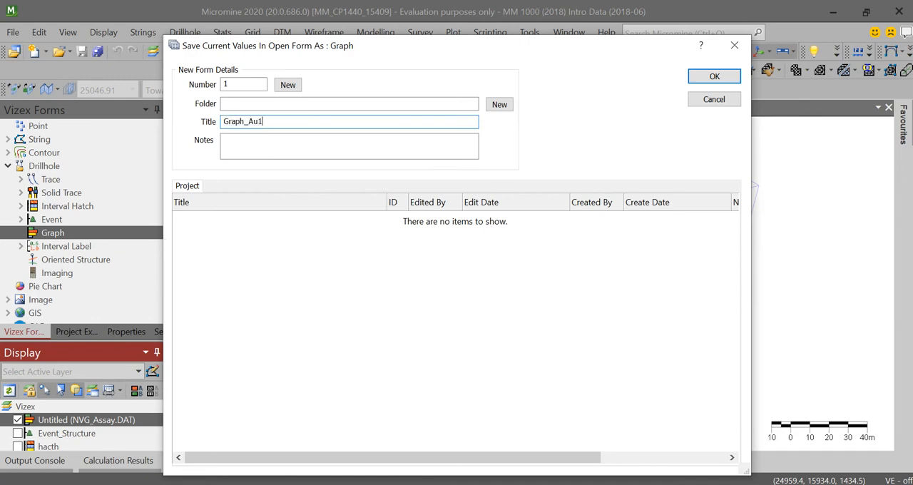
key("Return")
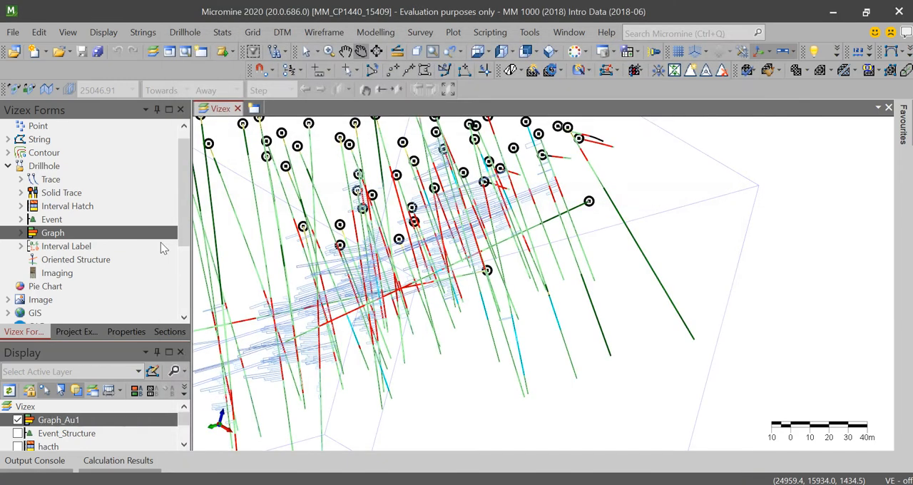
left_click(18, 421)
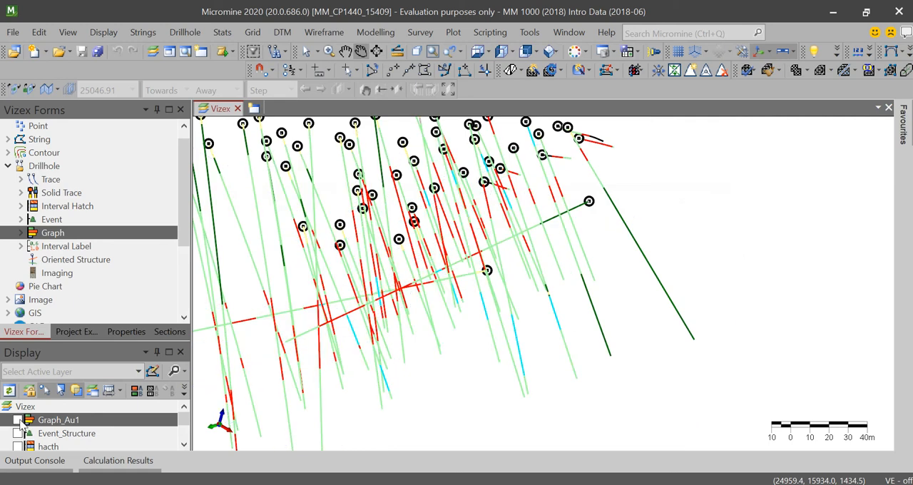
- Display AU1 interval labels from NVG_Assay.DAT on the Belajar drillholes, coloured with the blue numeric colour set
left_click(20, 246)
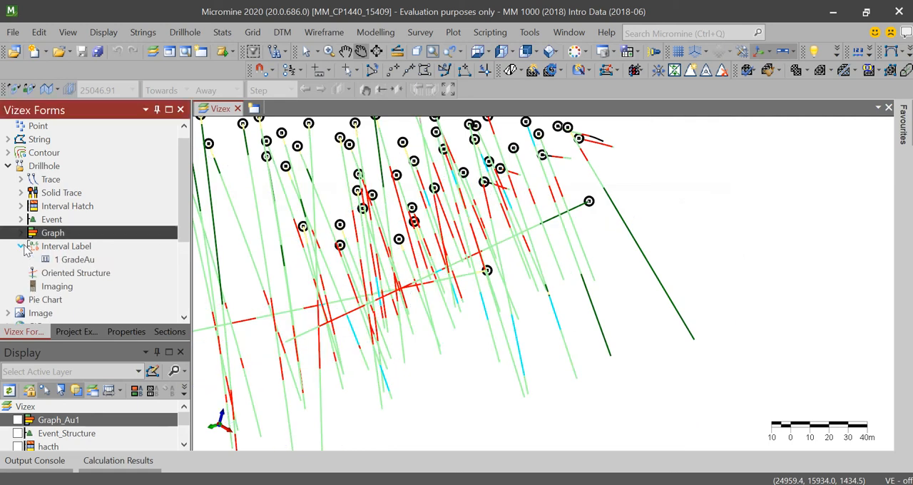
double_click(83, 247)
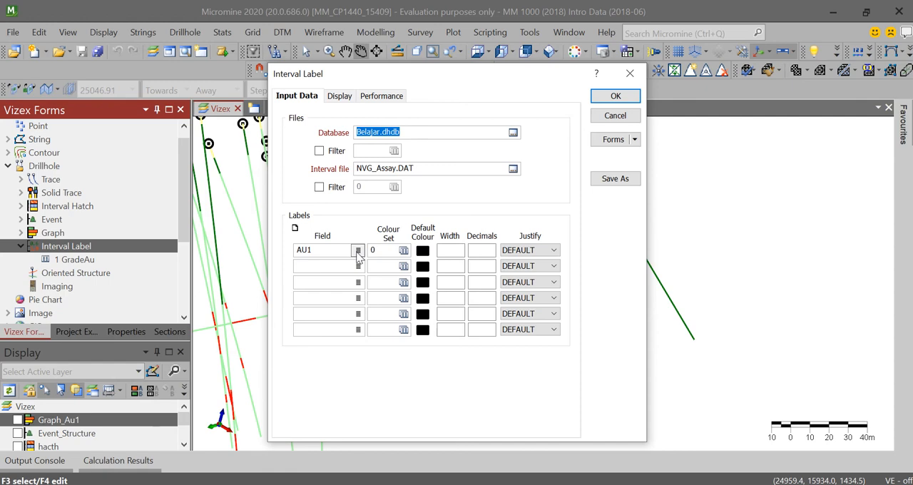
left_click(404, 250)
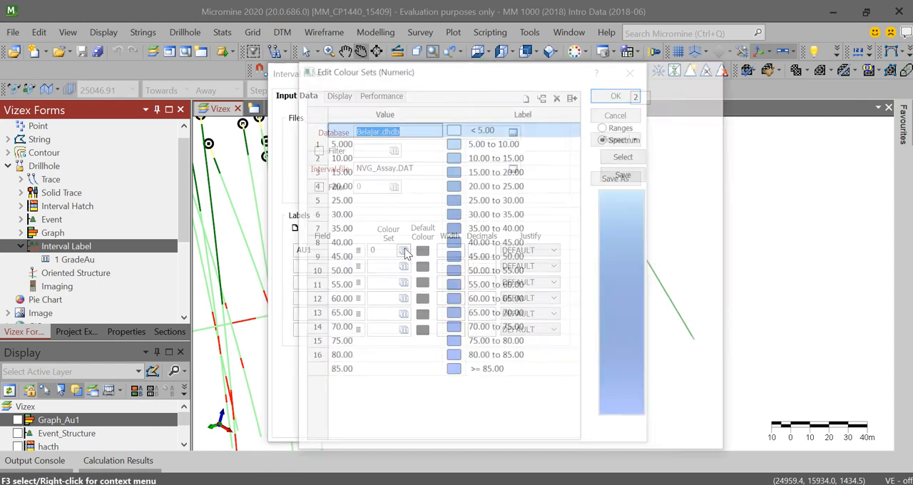
left_click(709, 102)
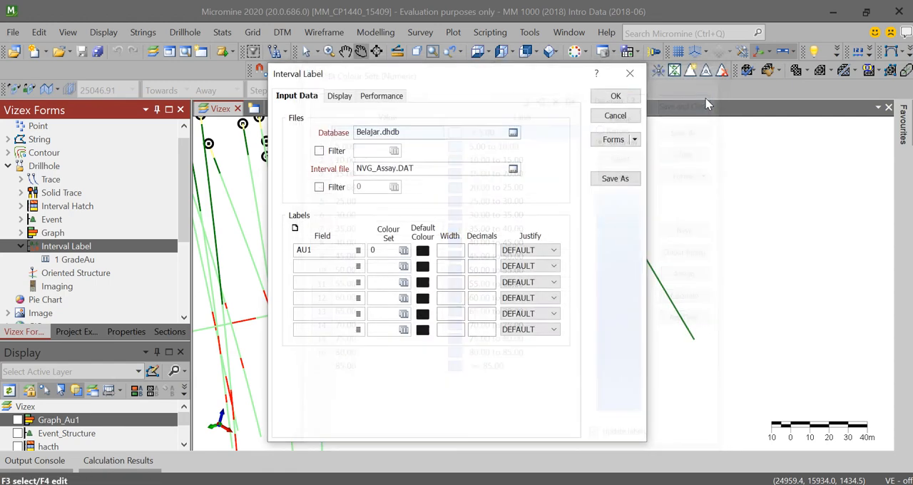
left_click(338, 99)
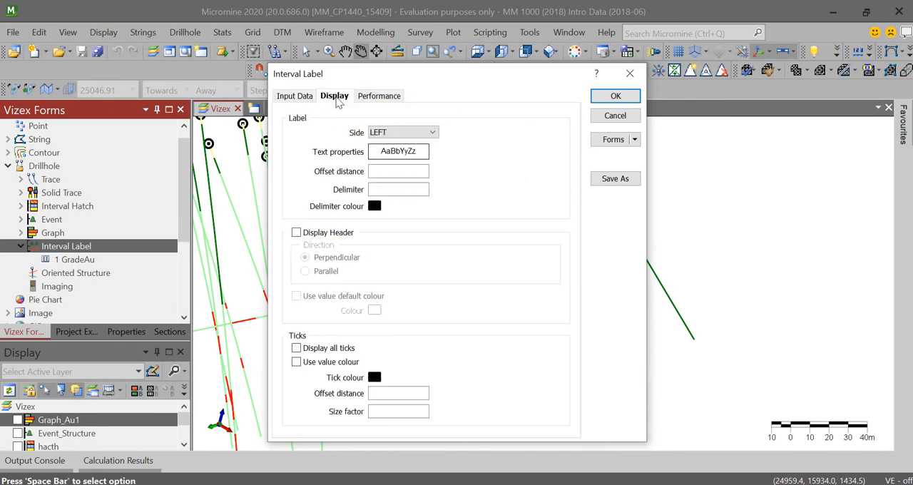
left_click(385, 100)
left_click(607, 93)
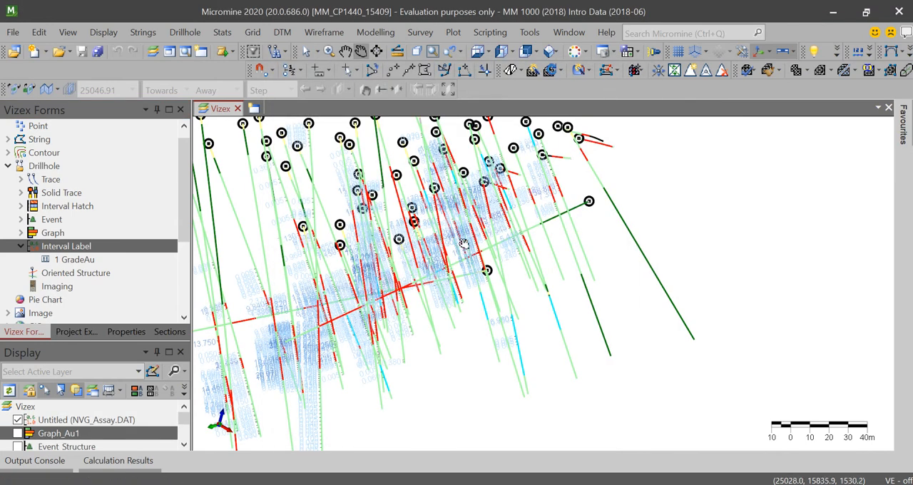
- Examine the AU1 grade labels and interval ticks along the drillholes, close up and from several angles
scroll(464, 244, "down", 3)
scroll(457, 222, "up", 6)
scroll(456, 221, "up", 3)
left_click_drag(489, 221, 508, 195)
scroll(492, 186, "up", 5)
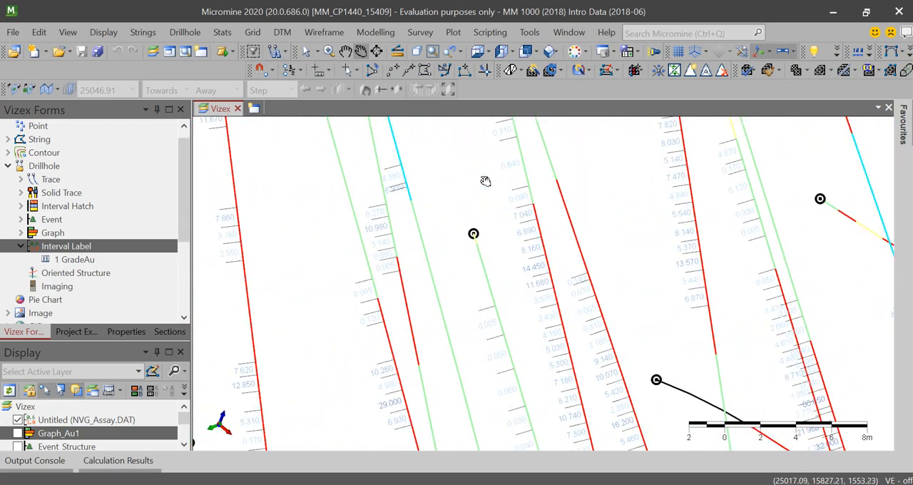
scroll(520, 194, "up", 4)
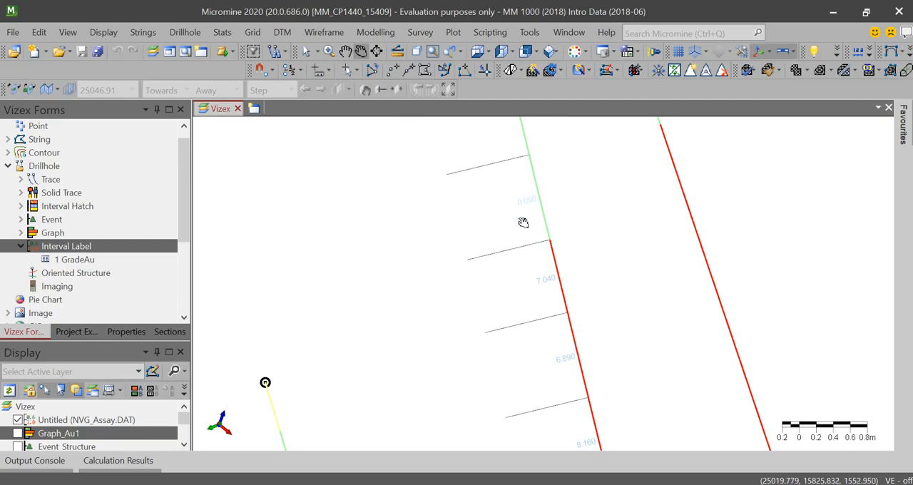
scroll(543, 252, "down", 6)
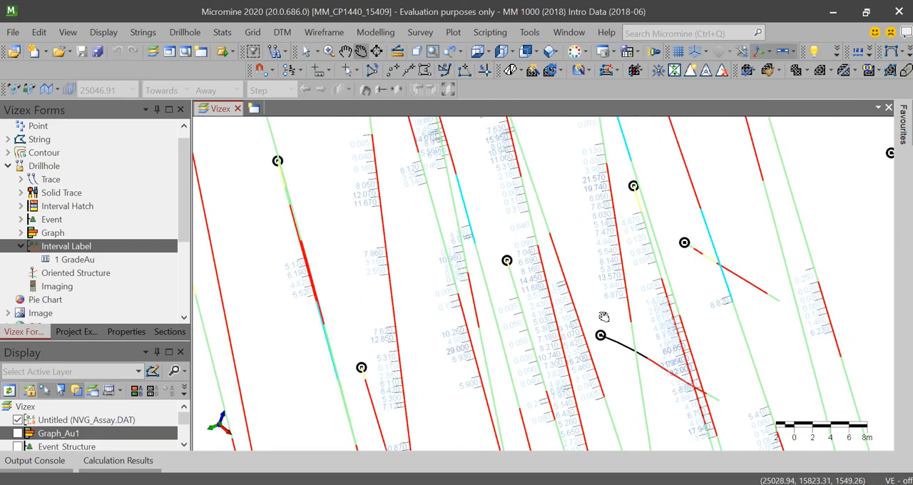
scroll(604, 317, "down", 4)
left_click_drag(445, 282, 619, 342)
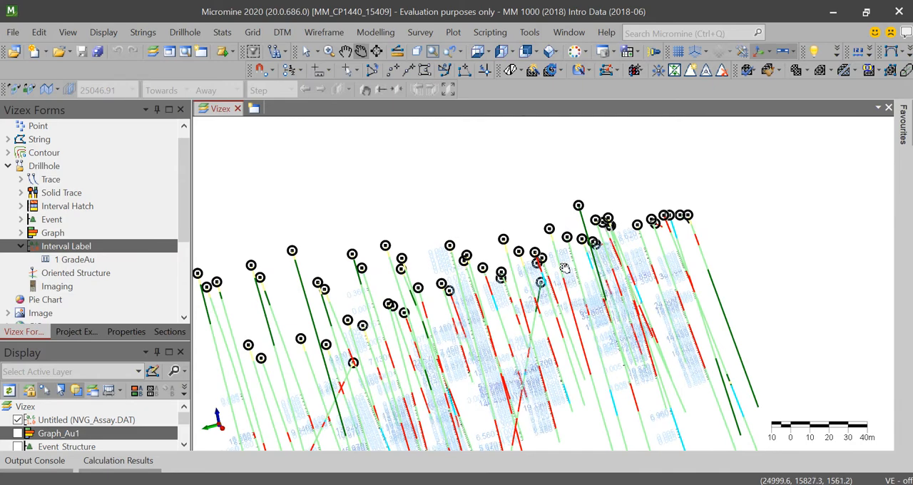
scroll(564, 267, "down", 4)
left_click_drag(558, 261, 536, 315)
scroll(536, 315, "up", 3)
scroll(536, 314, "up", 3)
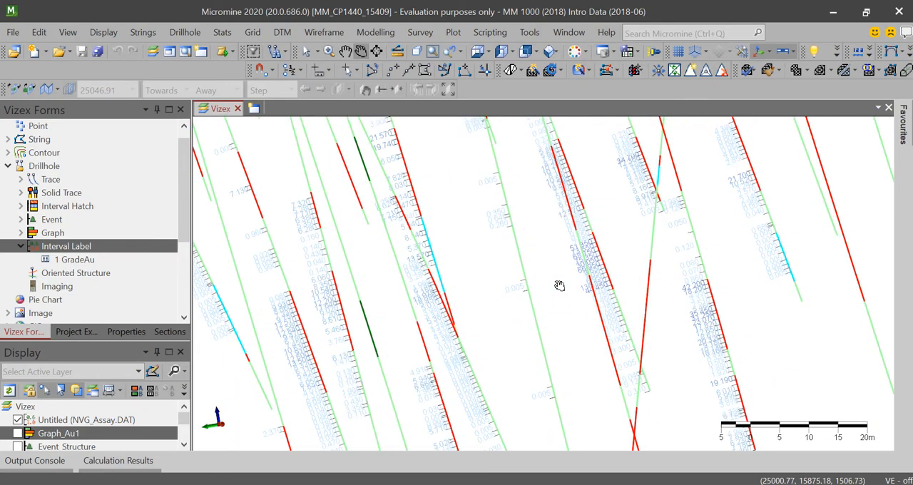
- Save the untitled NVG_Assay.DAT interval label layer as form 1, GradeAu, overwriting the existing form
scroll(562, 271, "up", 3)
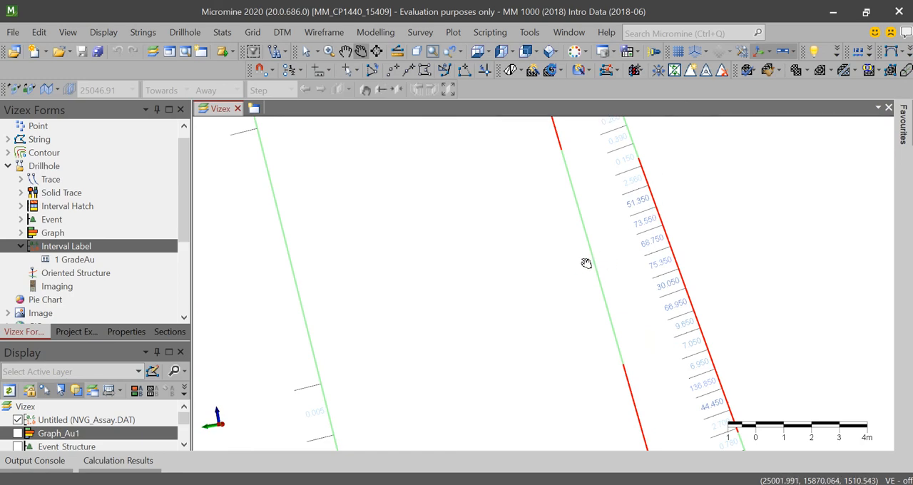
scroll(586, 262, "down", 4)
scroll(587, 263, "down", 2)
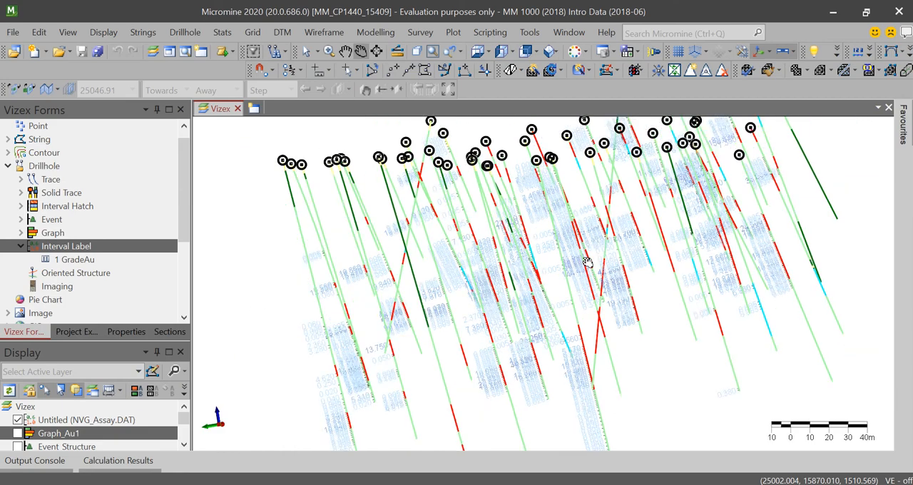
scroll(587, 263, "up", 4)
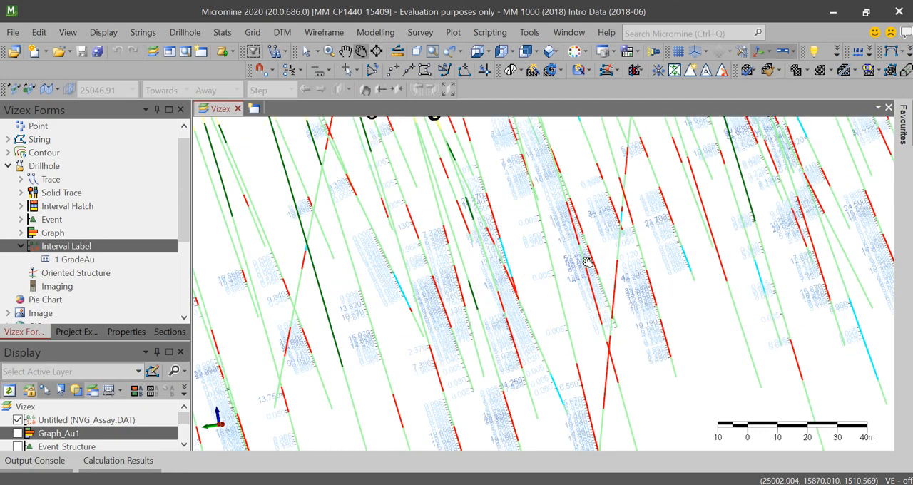
scroll(586, 262, "down", 3)
left_click(109, 420)
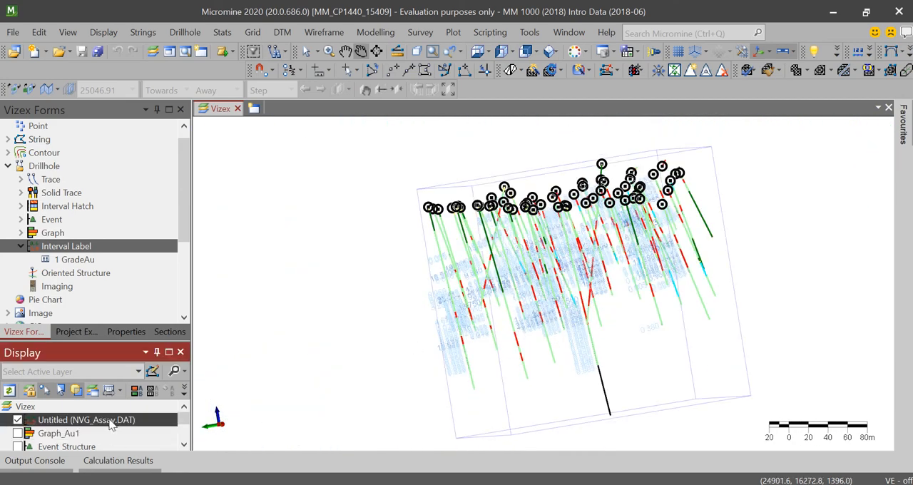
right_click(109, 422)
left_click(171, 241)
left_click(347, 221)
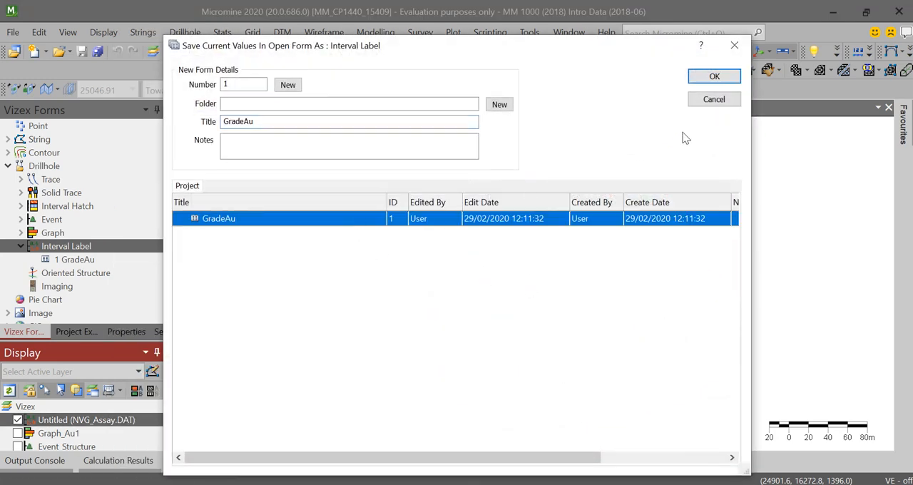
left_click(707, 77)
left_click(467, 300)
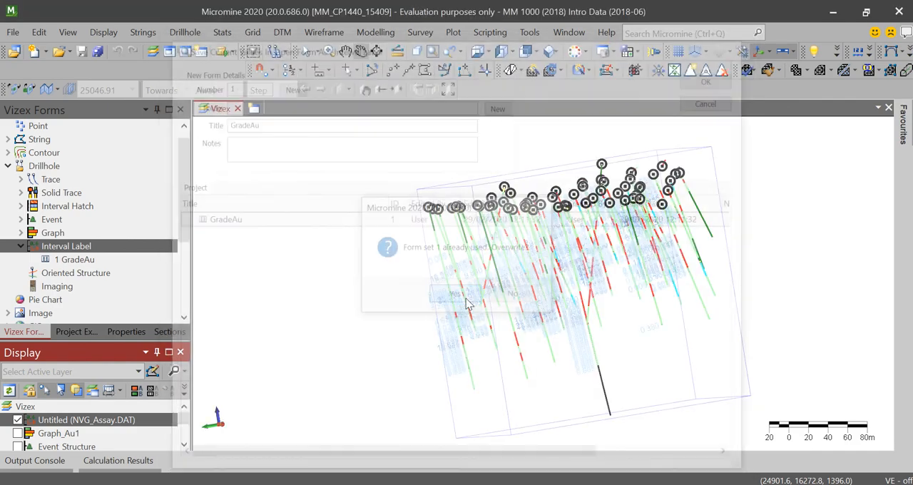
- Orbit the drillholes, switch to plan view and inspect the details of a GradeAu interval label
left_click_drag(479, 296, 628, 389)
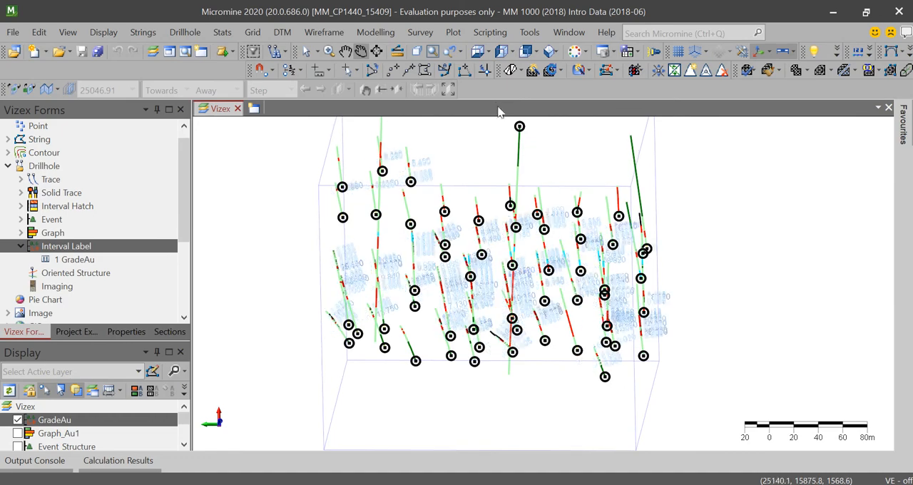
left_click(478, 52)
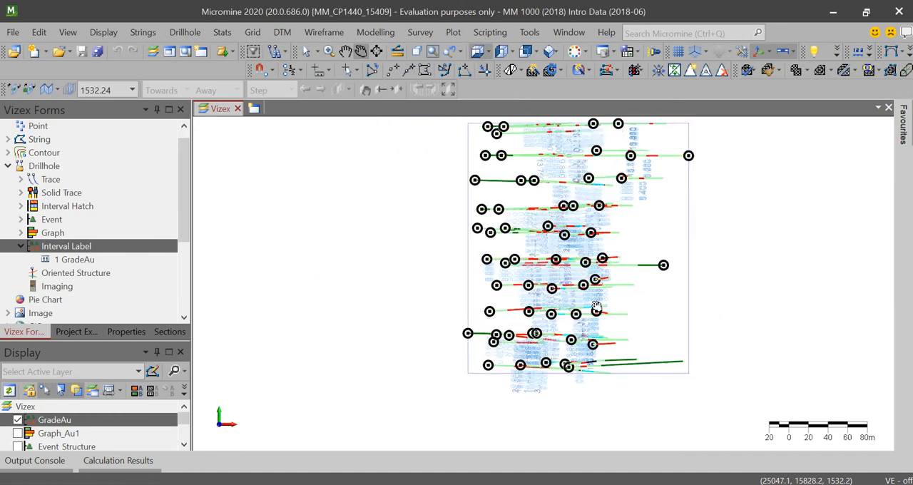
scroll(596, 241, "up", 2)
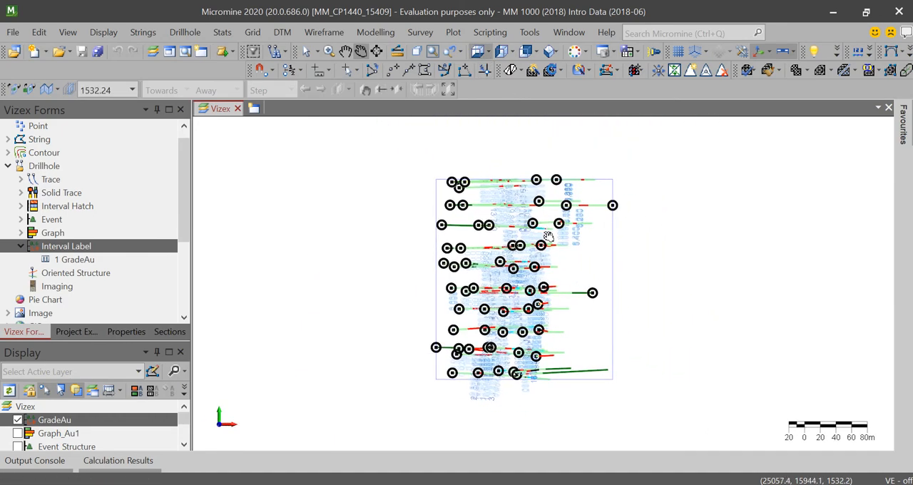
mouse_move(545, 234)
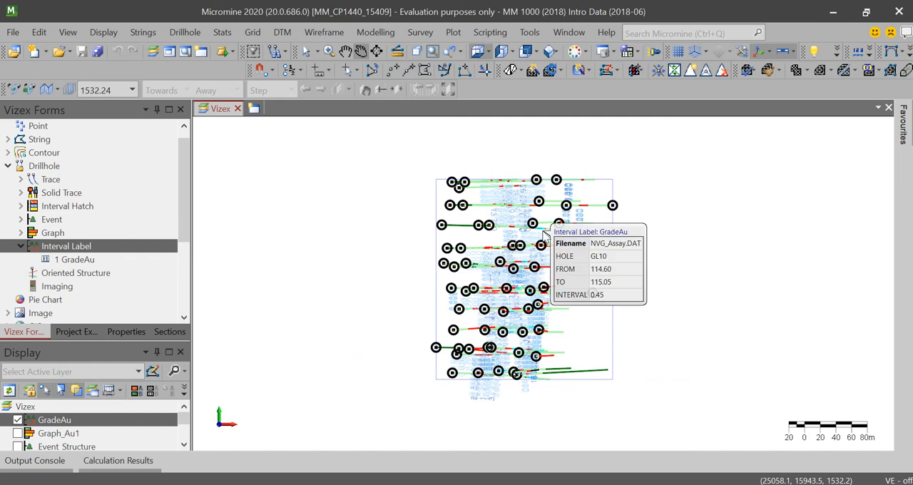